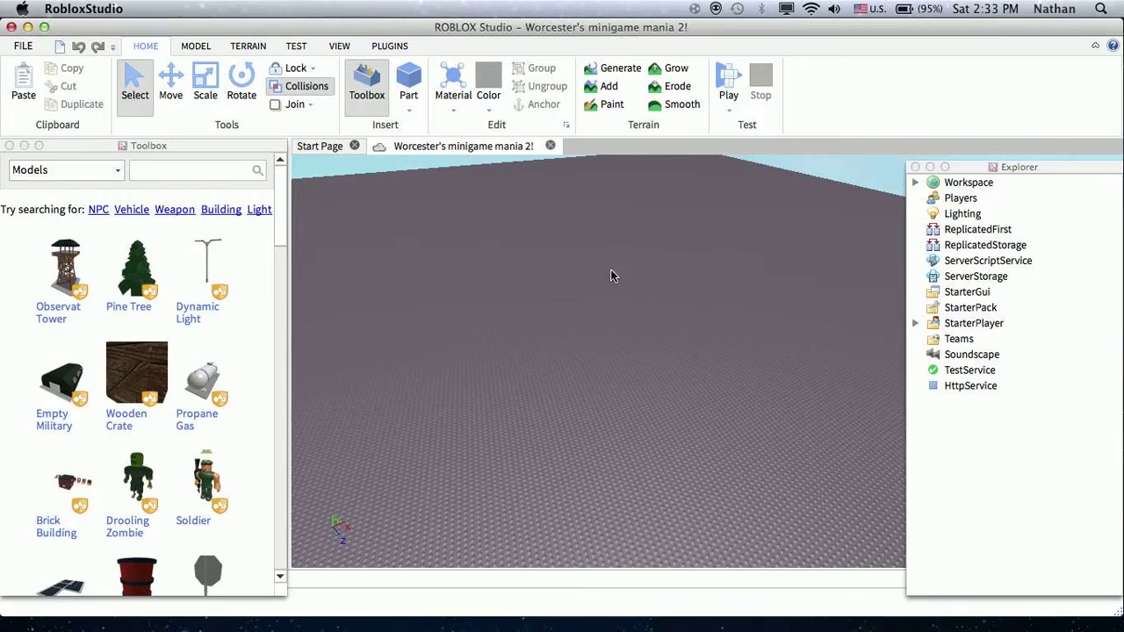
# - Insert the SCP Jump/Run Animation pack character from My Models onto the baseplate
pyautogui.scroll(3, 589, 266)
pyautogui.moveTo(589, 266)
pyautogui.mouseDown(button='right')
pyautogui.moveTo(614, 276)
pyautogui.moveTo(573, 259)
pyautogui.moveTo(591, 267)
pyautogui.mouseUp(button='right')
pyautogui.press('w')
pyautogui.press('w')
pyautogui.press('s')
pyautogui.press('w')
pyautogui.press('s')
pyautogui.click(90, 172)
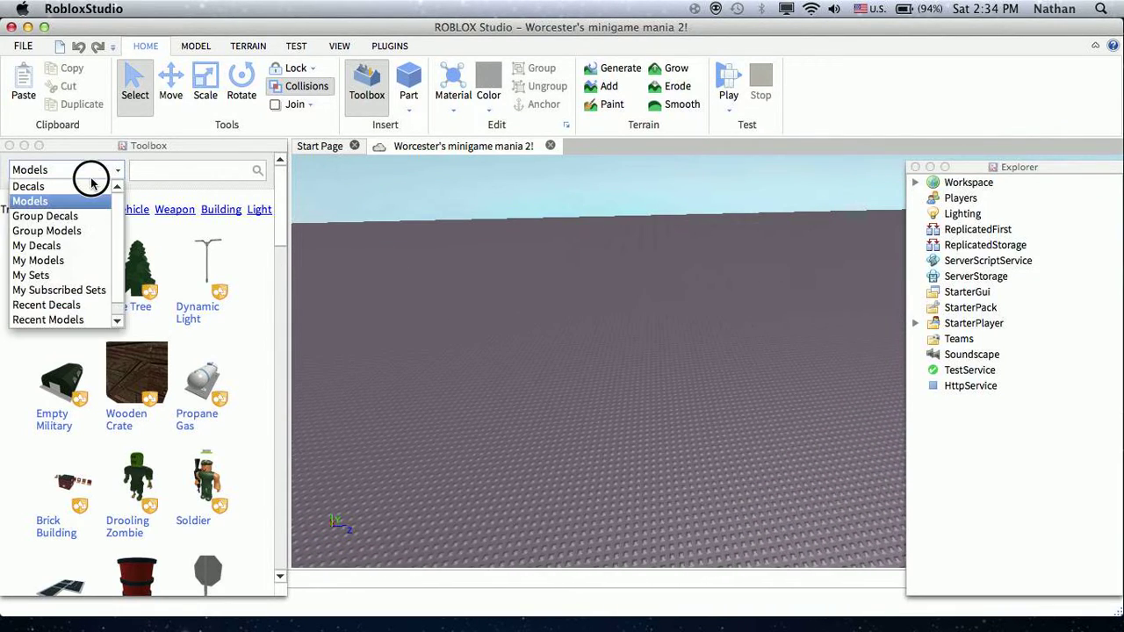
pyautogui.click(85, 260)
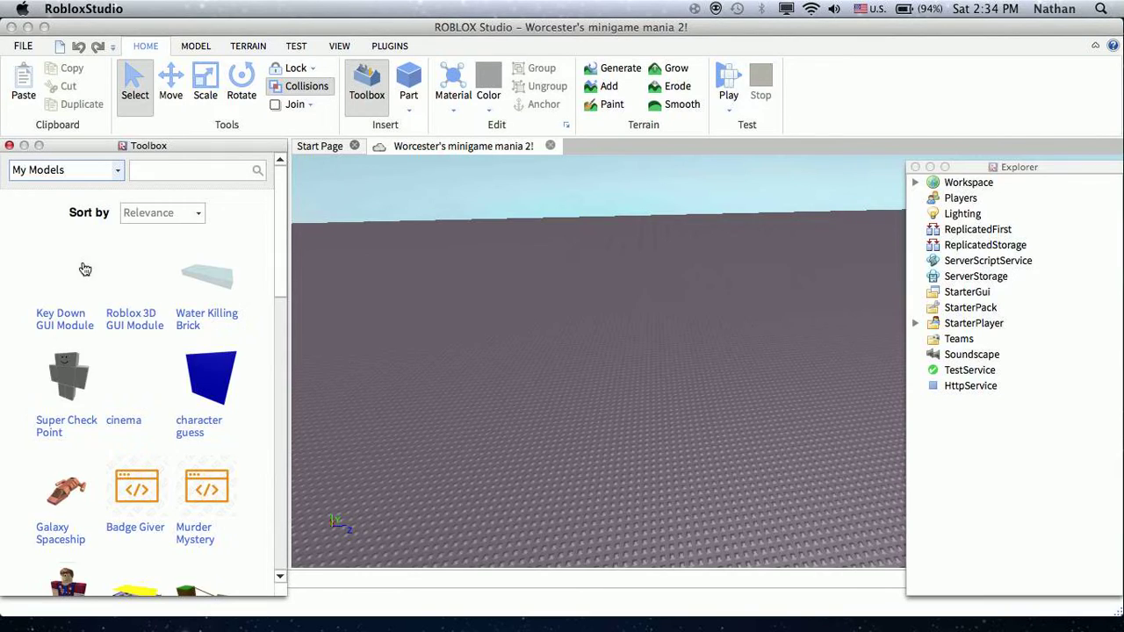
pyautogui.click(68, 390)
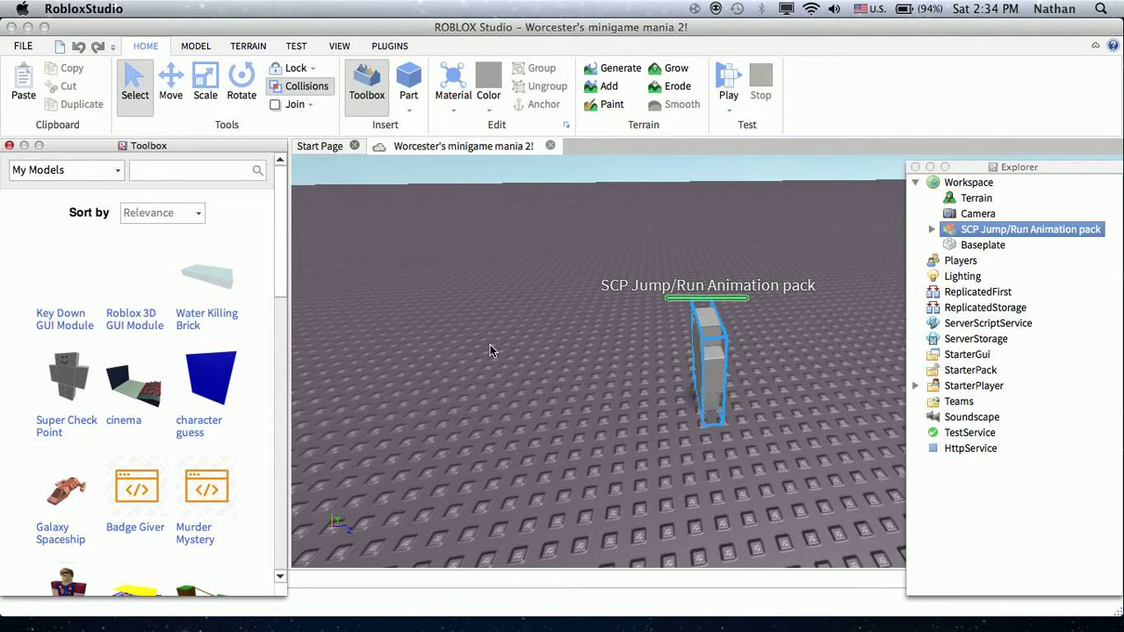
# - Start the Animation Editor on the inserted character, using HumanoidRootPart as the base of the object to animate
pyautogui.click(516, 297)
pyautogui.scroll(-3, 617, 304)
pyautogui.moveTo(617, 304)
pyautogui.mouseDown(button='right')
pyautogui.moveTo(600, 294)
pyautogui.moveTo(631, 307)
pyautogui.moveTo(619, 305)
pyautogui.mouseUp(button='right')
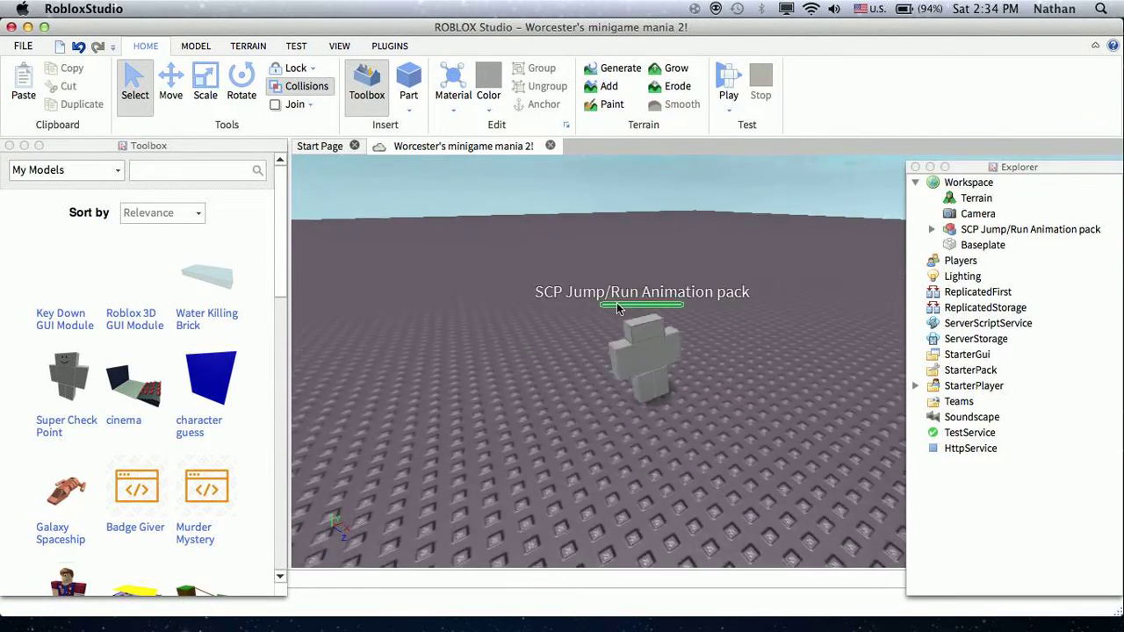
pyautogui.press('w')
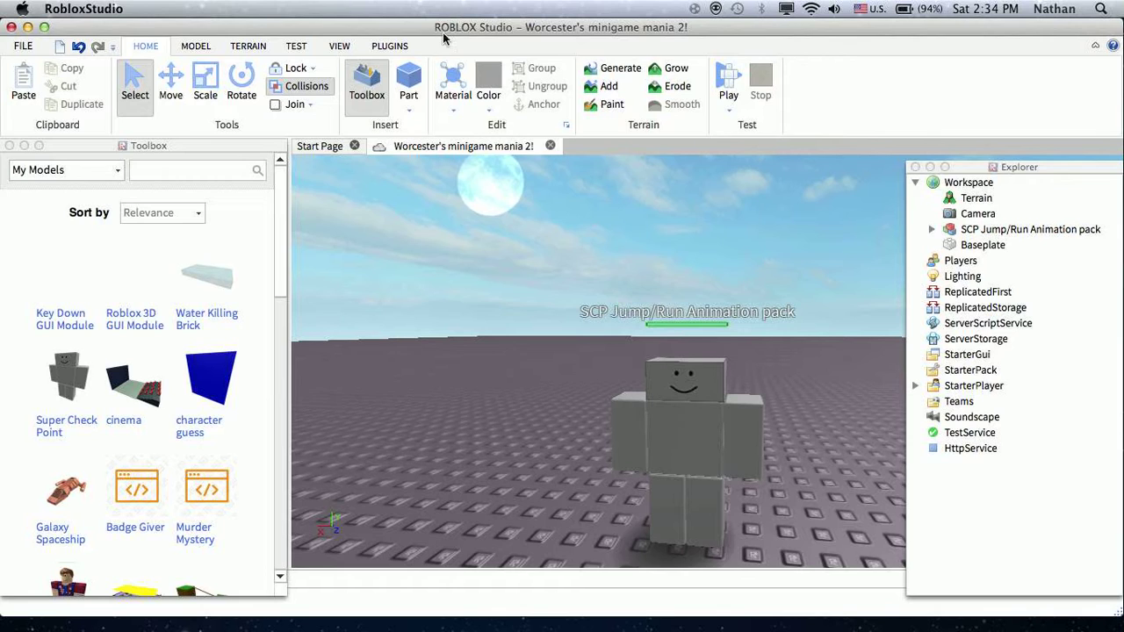
pyautogui.click(386, 46)
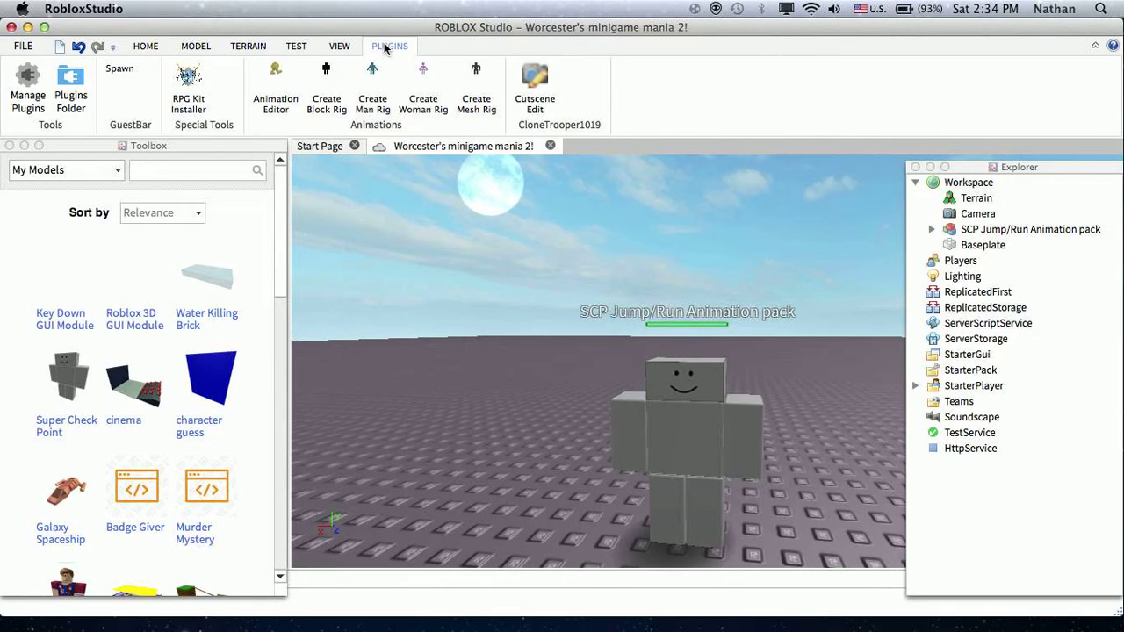
pyautogui.click(272, 104)
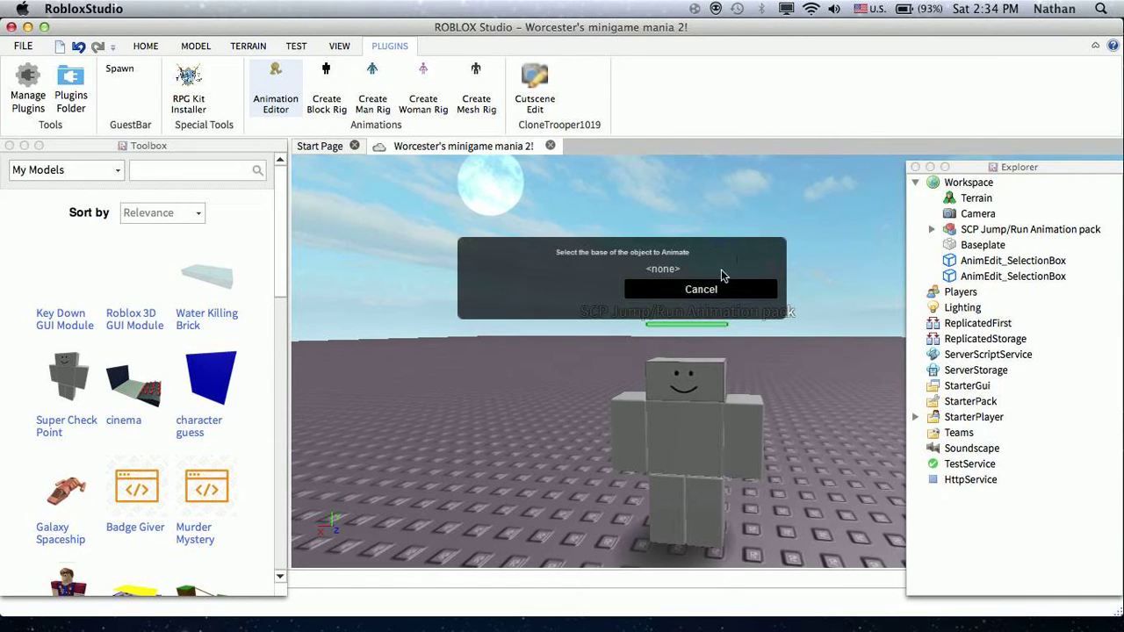
pyautogui.click(678, 437)
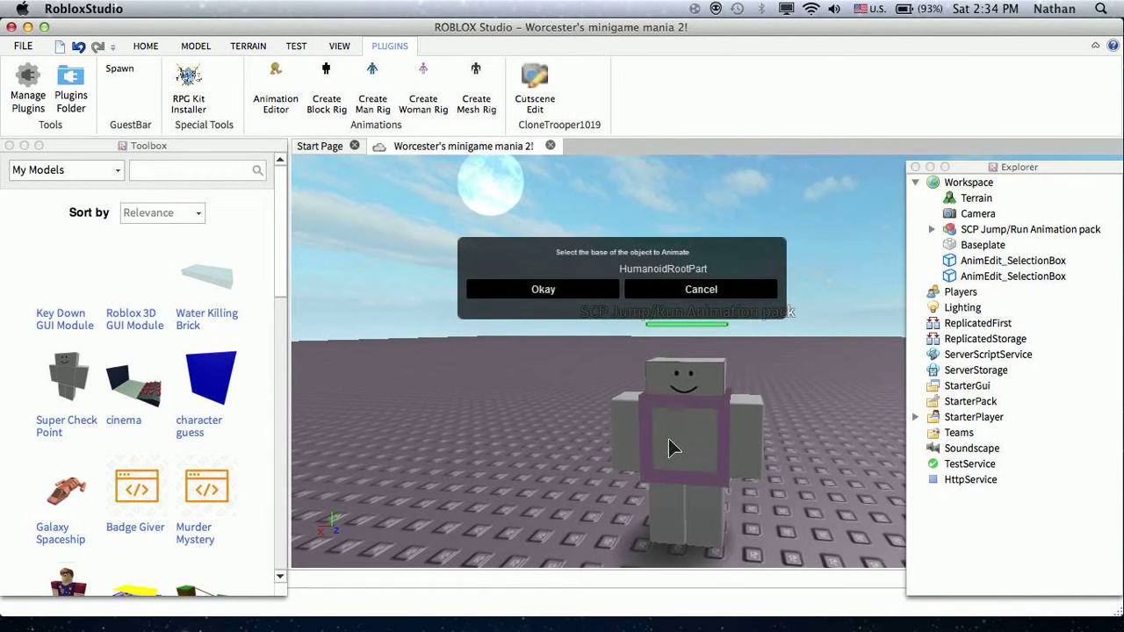
pyautogui.click(545, 290)
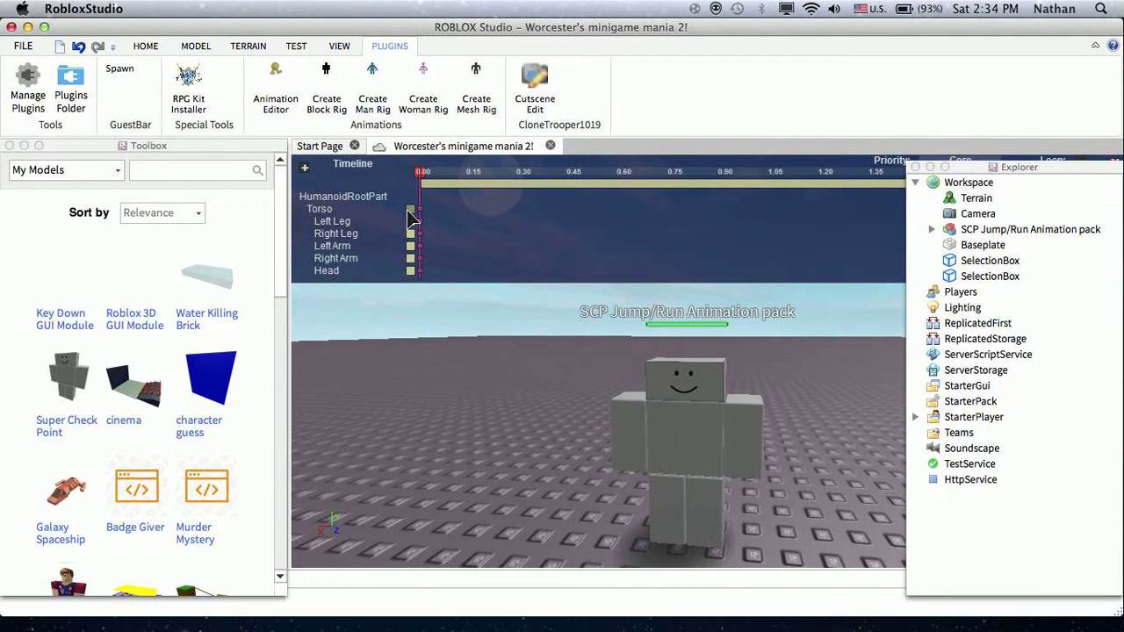
# - Switch off the Torso in the timeline and load the saved SCP Animation 4.0 onto the character
pyautogui.click(409, 211)
pyautogui.click(305, 172)
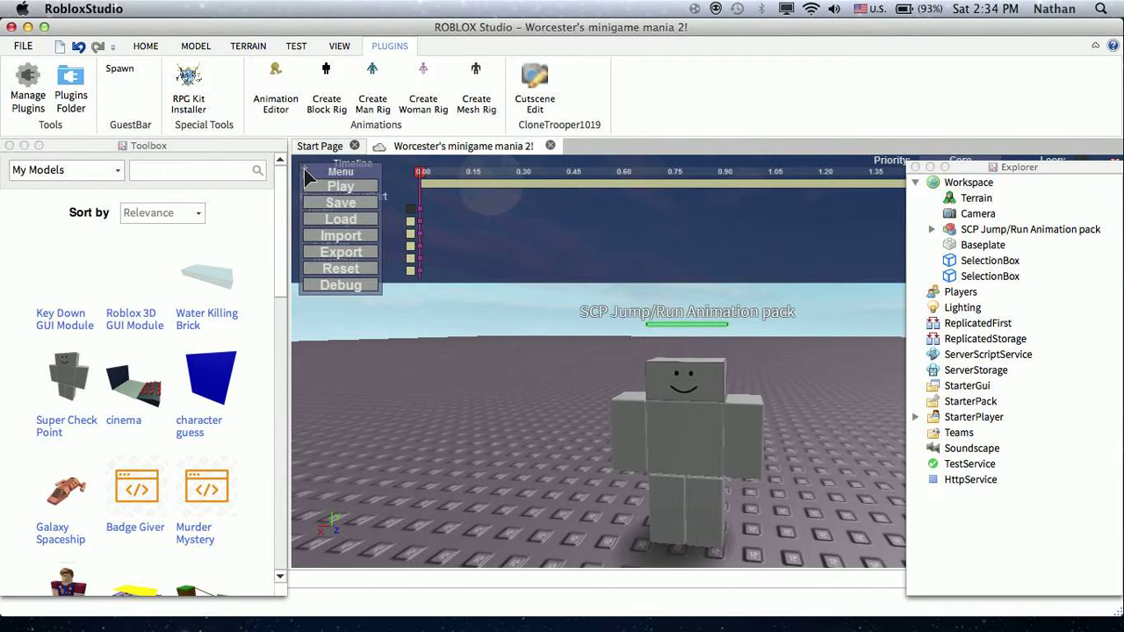
pyautogui.click(341, 219)
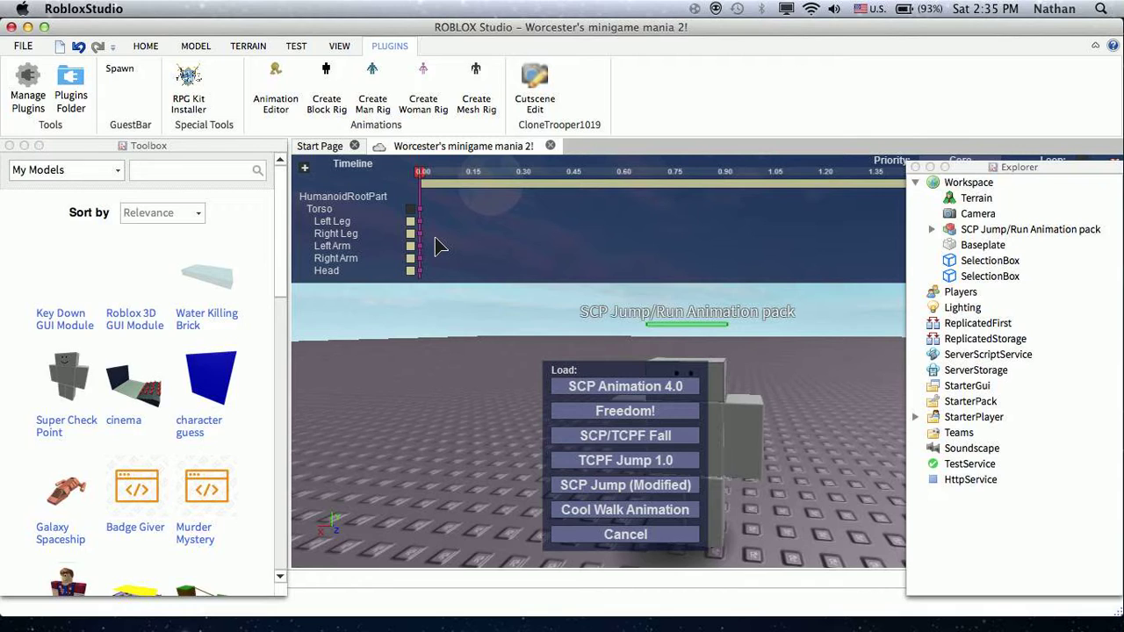
pyautogui.click(605, 390)
pyautogui.click(512, 363)
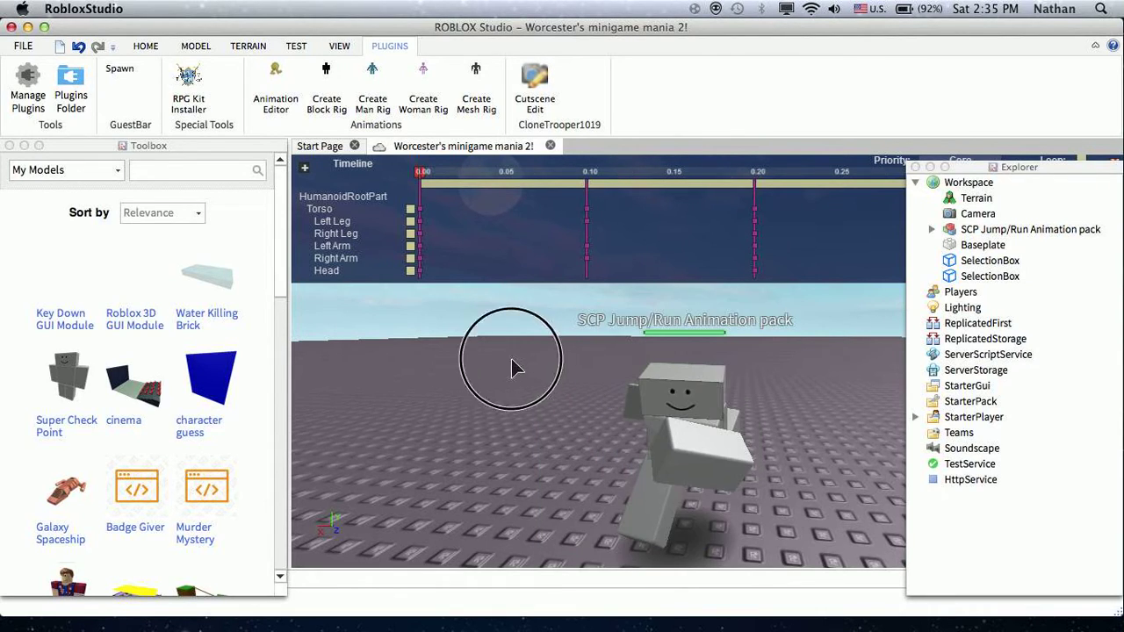
pyautogui.moveTo(539, 366); pyautogui.dragTo(532, 363, button='right')
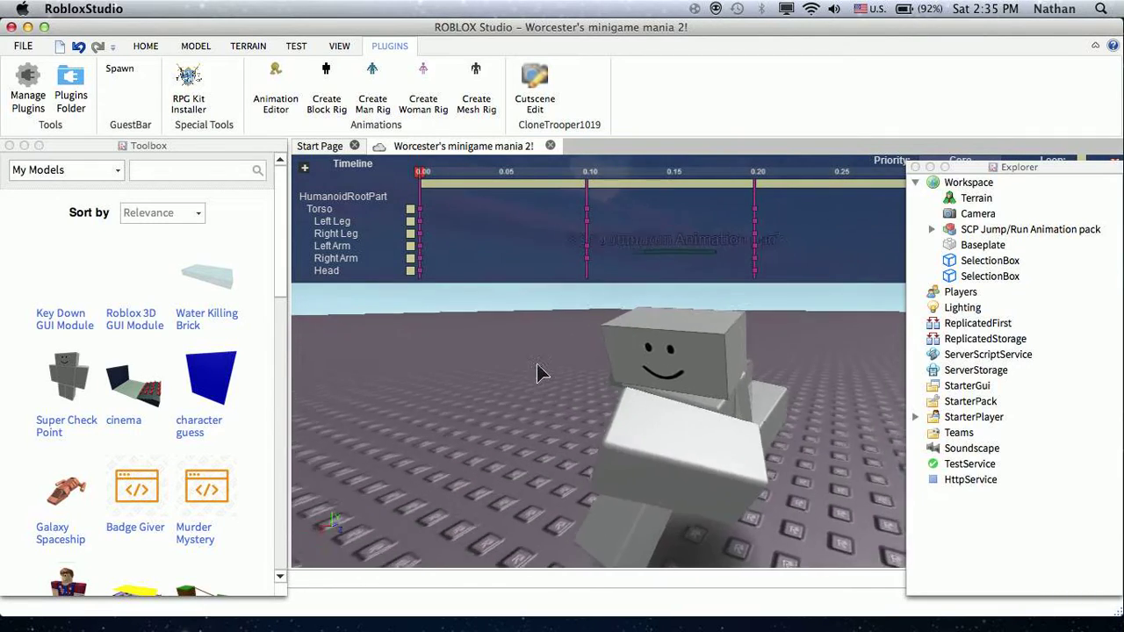
pyautogui.moveTo(542, 364); pyautogui.dragTo(539, 363, button='right')
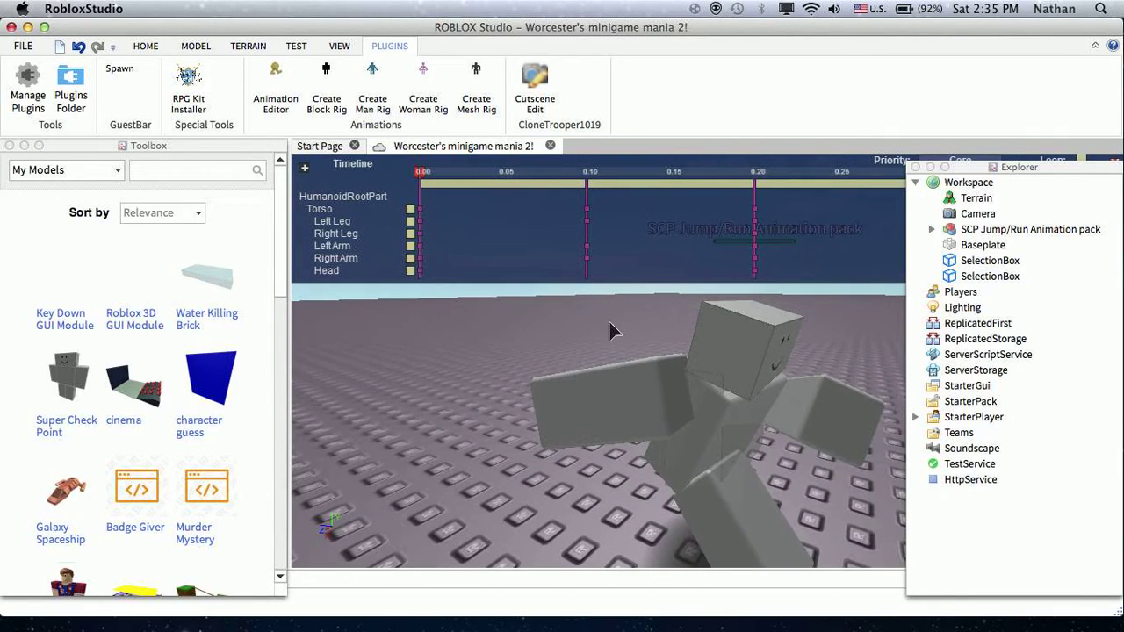
# - Move the "PUT IT ON WORKSPACE (AND OPEN IT)" script out of the animation pack model directly into Workspace
pyautogui.doubleClick(1004, 229)
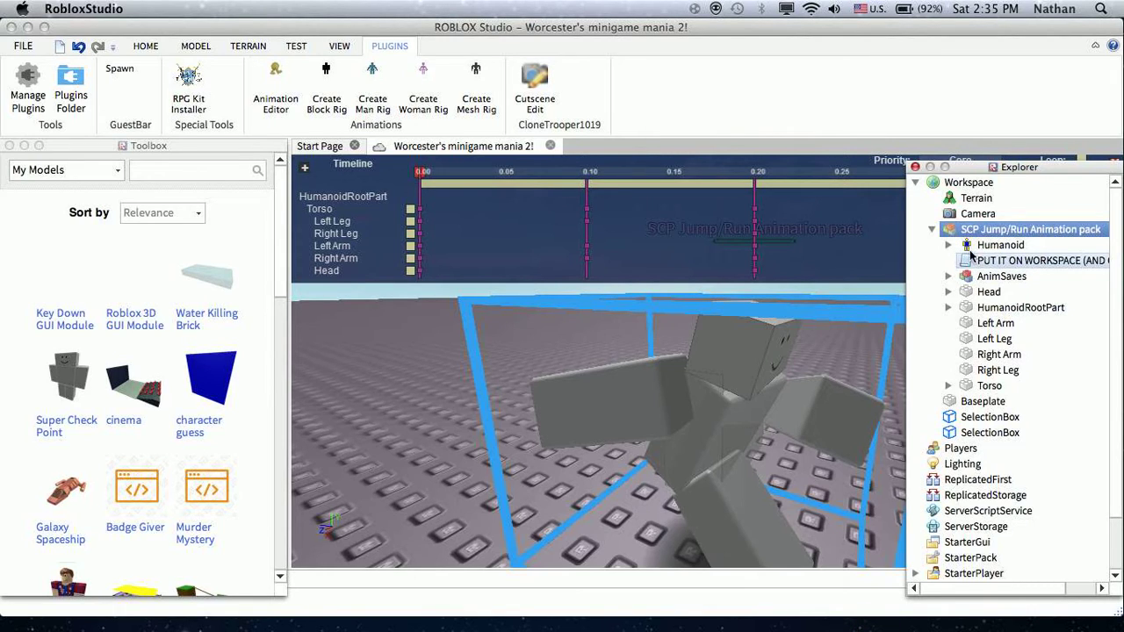
pyautogui.click(973, 261)
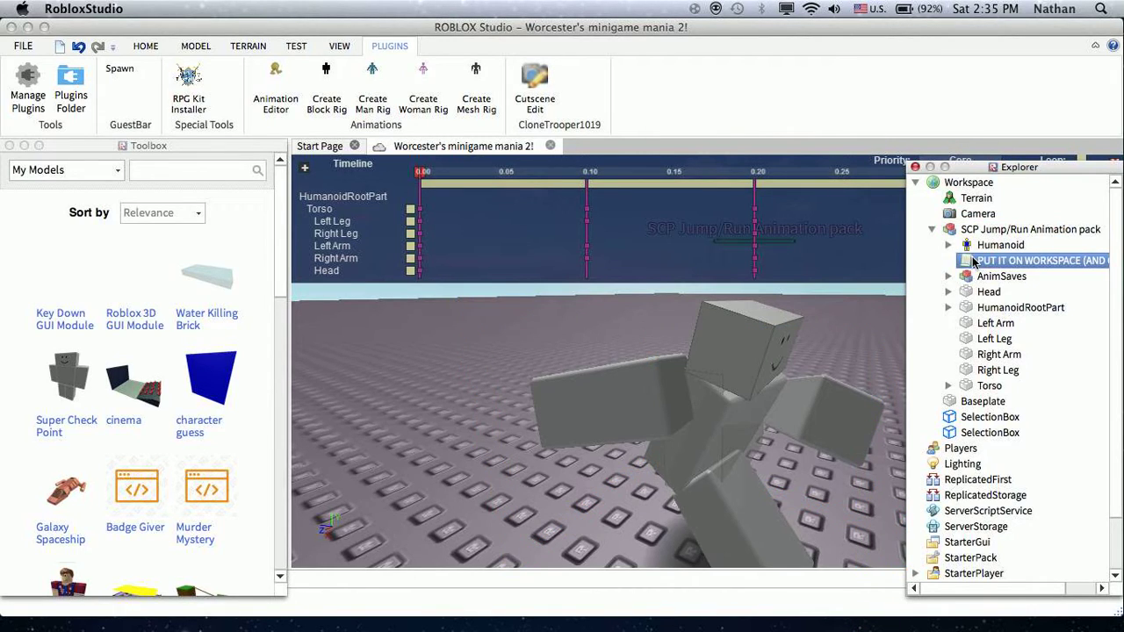
pyautogui.rightClick(970, 261)
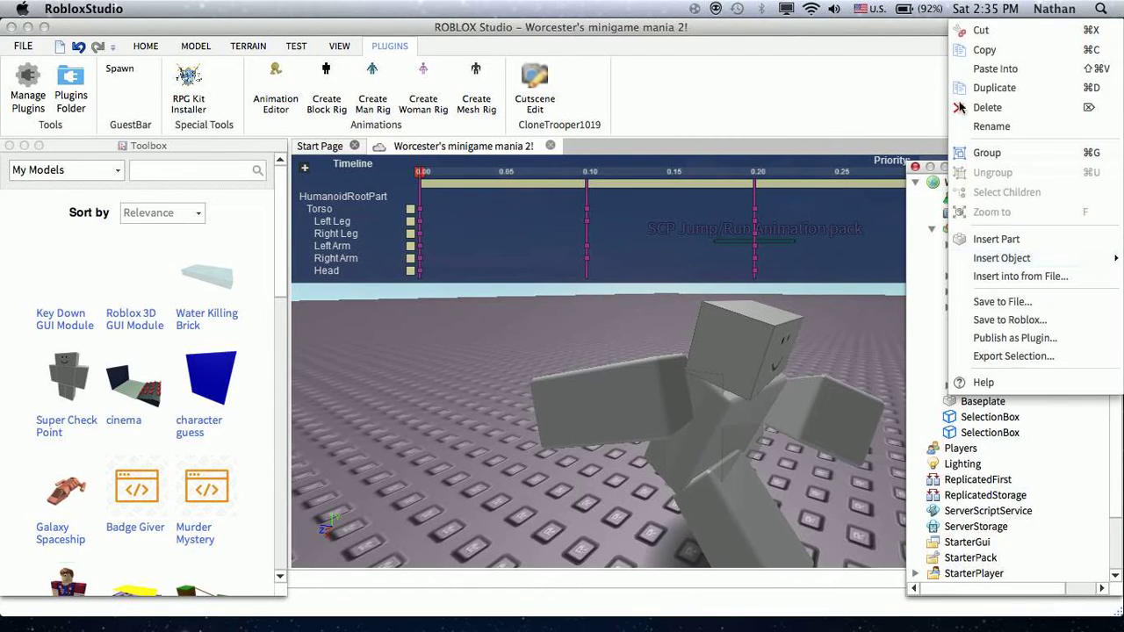
pyautogui.click(985, 26)
pyautogui.click(968, 181)
pyautogui.rightClick(965, 181)
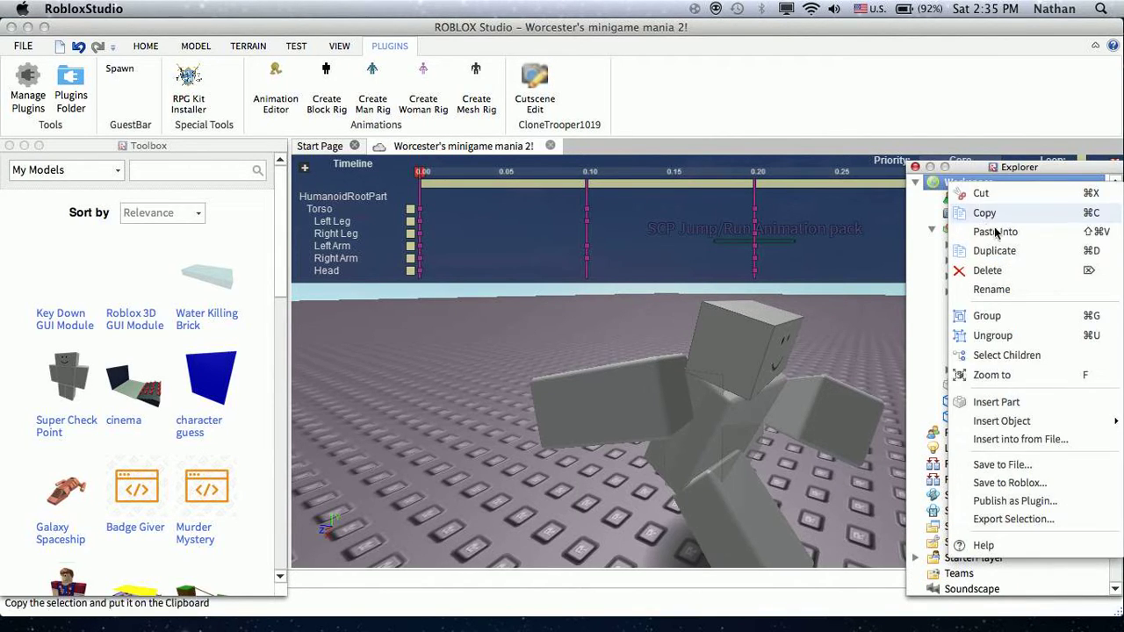
pyautogui.click(999, 241)
# - Open the moved script to examine its walk, jump and fall animation ID lines, then close it and restore the Explorer
pyautogui.doubleClick(983, 214)
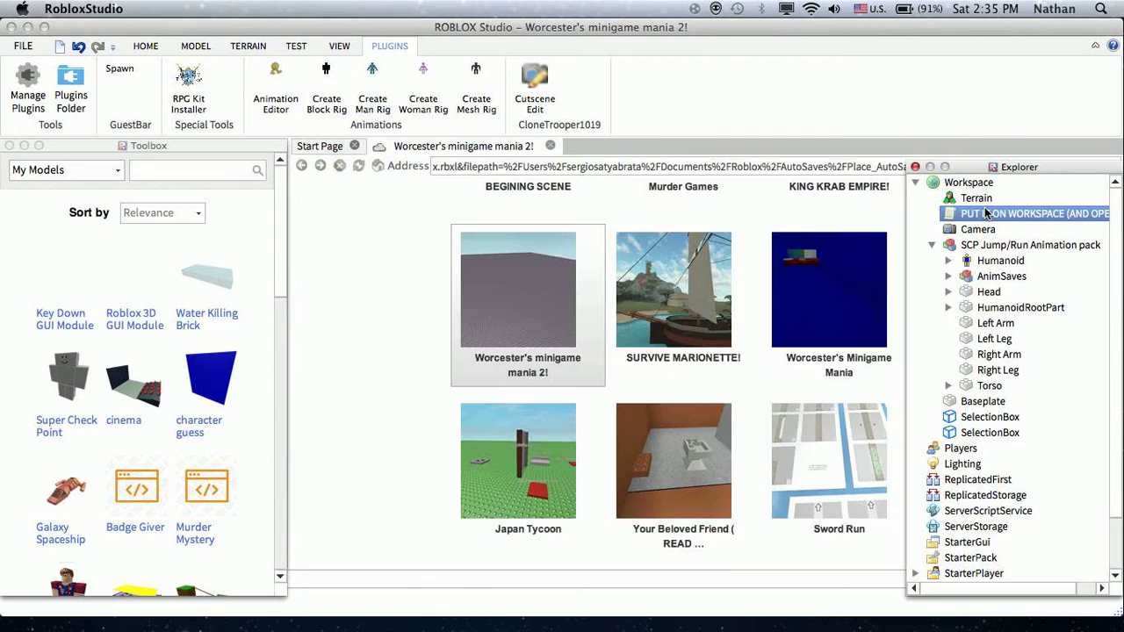
pyautogui.click(916, 167)
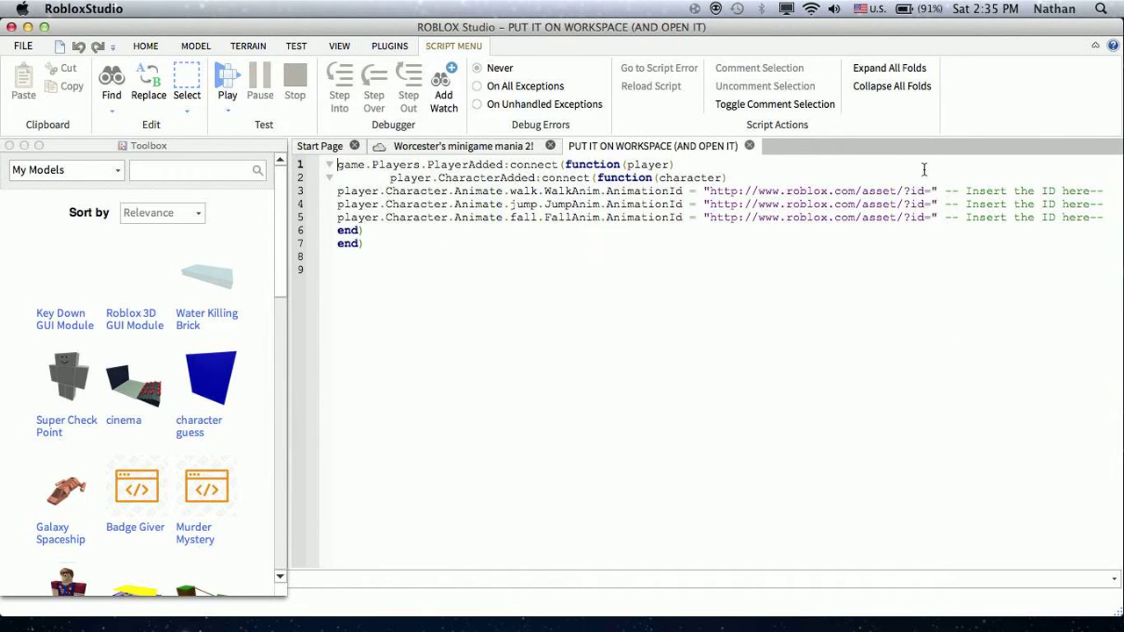
pyautogui.click(748, 146)
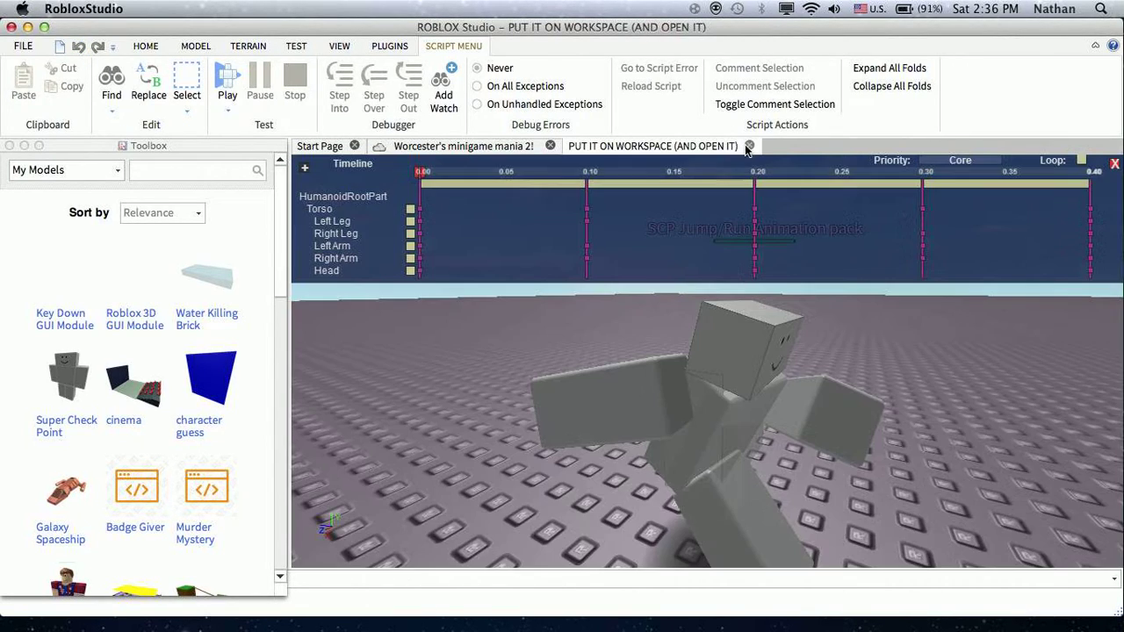
pyautogui.click(340, 46)
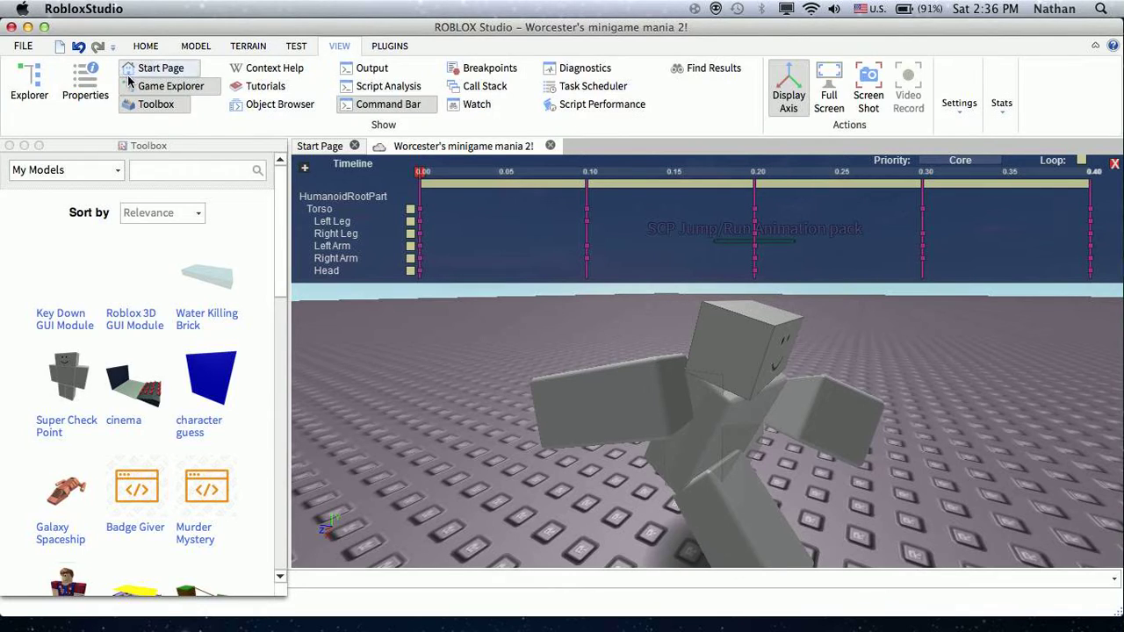
pyautogui.click(33, 83)
# - Play the loaded animation on the character to preview it, then stop the playback
pyautogui.moveTo(583, 324); pyautogui.dragTo(571, 336, button='right')
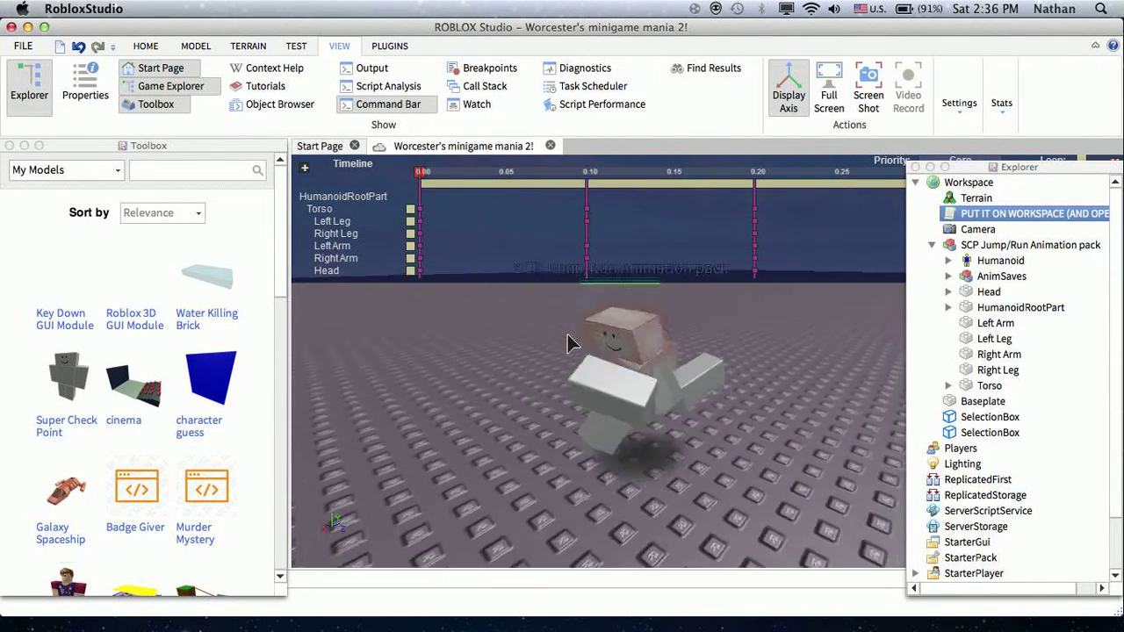
pyautogui.scroll(-3, 645, 329)
pyautogui.scroll(5, 734, 349)
pyautogui.moveTo(735, 351); pyautogui.dragTo(737, 352, button='right')
pyautogui.scroll(-4, 737, 353)
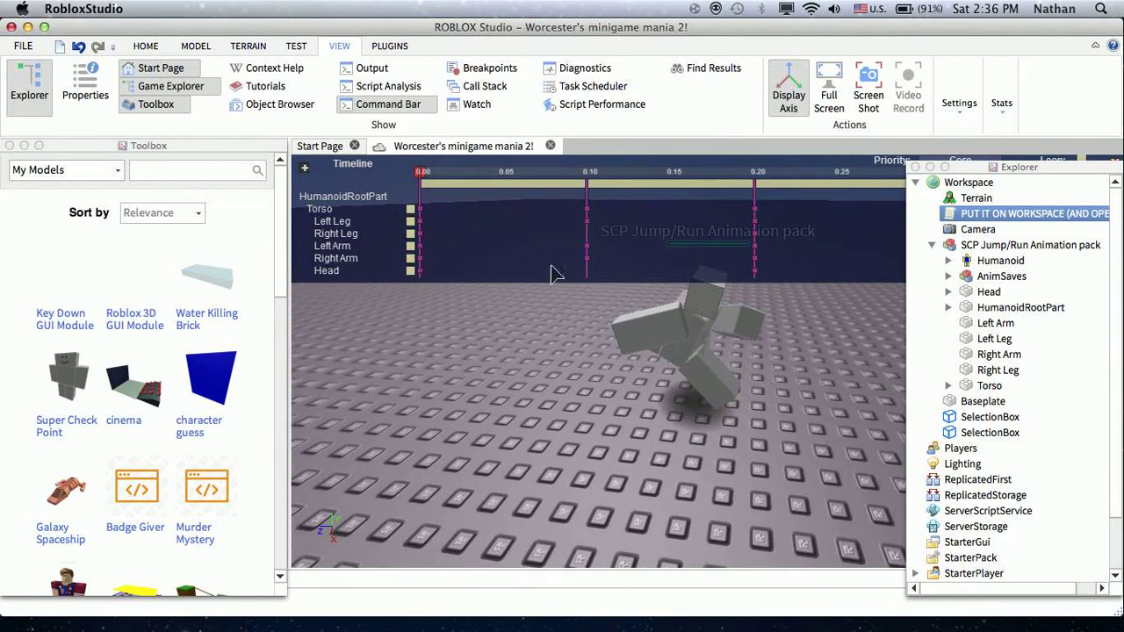
pyautogui.click(304, 167)
pyautogui.click(367, 205)
pyautogui.moveTo(632, 380)
pyautogui.mouseDown(button='right')
pyautogui.moveTo(621, 383)
pyautogui.moveTo(634, 383)
pyautogui.mouseUp(button='right')
pyautogui.press('p')
pyautogui.scroll(5, 633, 381)
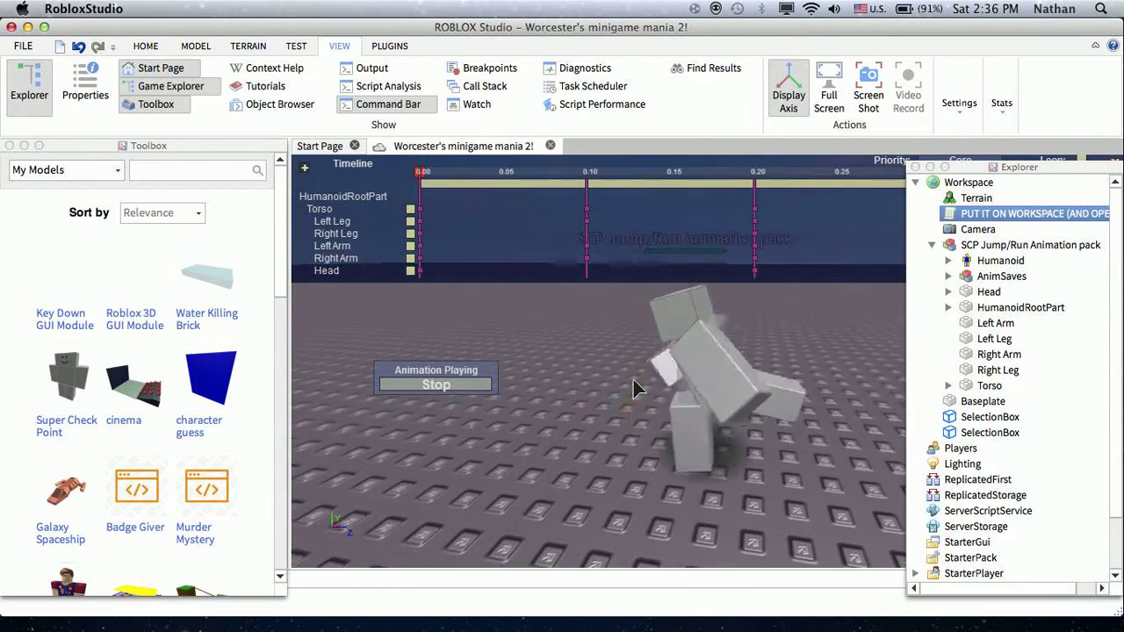
pyautogui.click(444, 386)
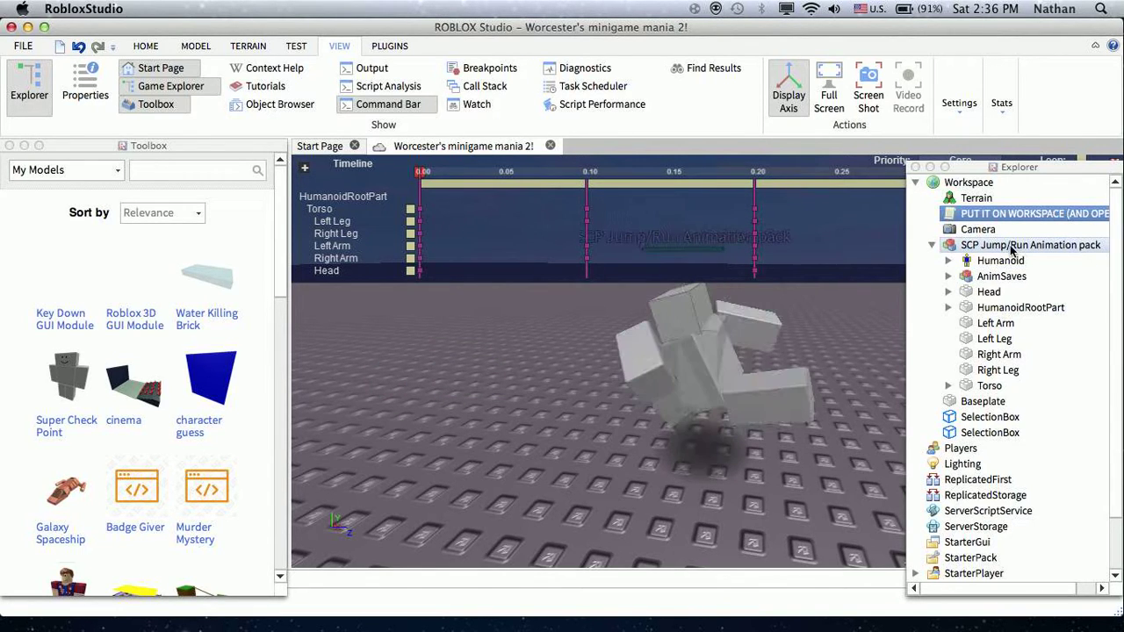
# - Hide the Explorer and close the character's Animation Editor session
pyautogui.moveTo(699, 364); pyautogui.dragTo(283, 180, button='right')
pyautogui.click(305, 171)
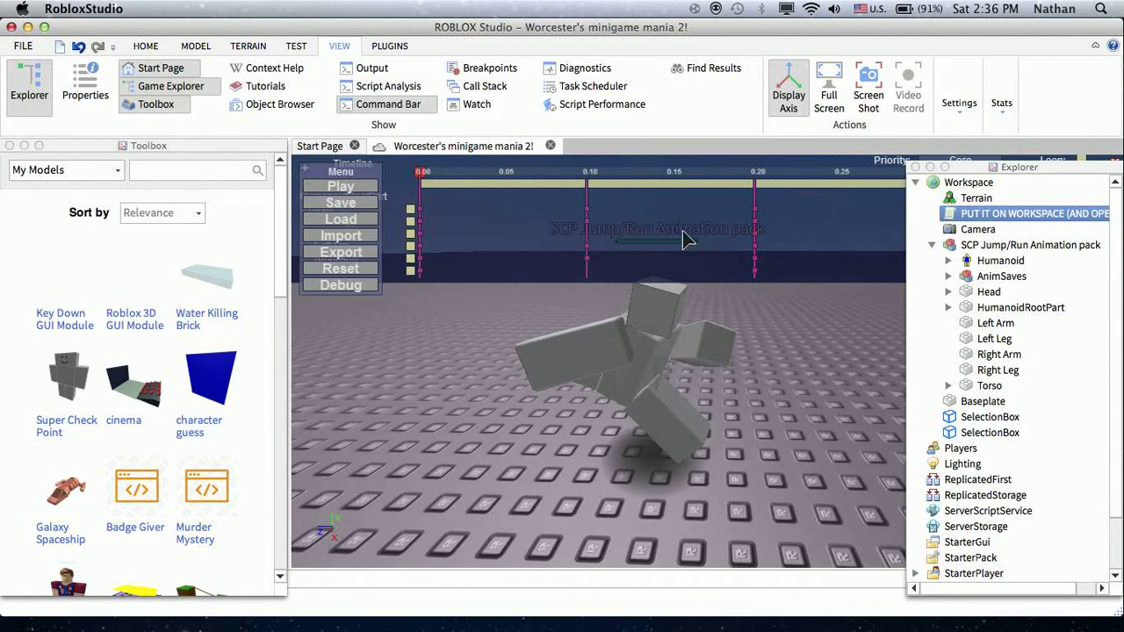
pyautogui.click(916, 167)
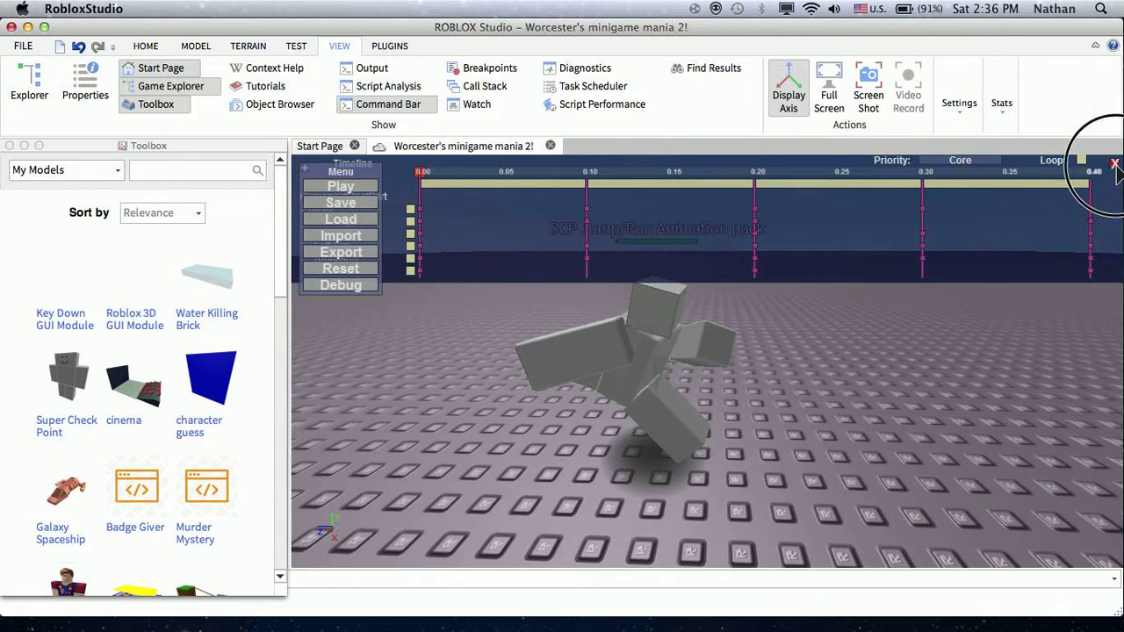
pyautogui.click(1113, 162)
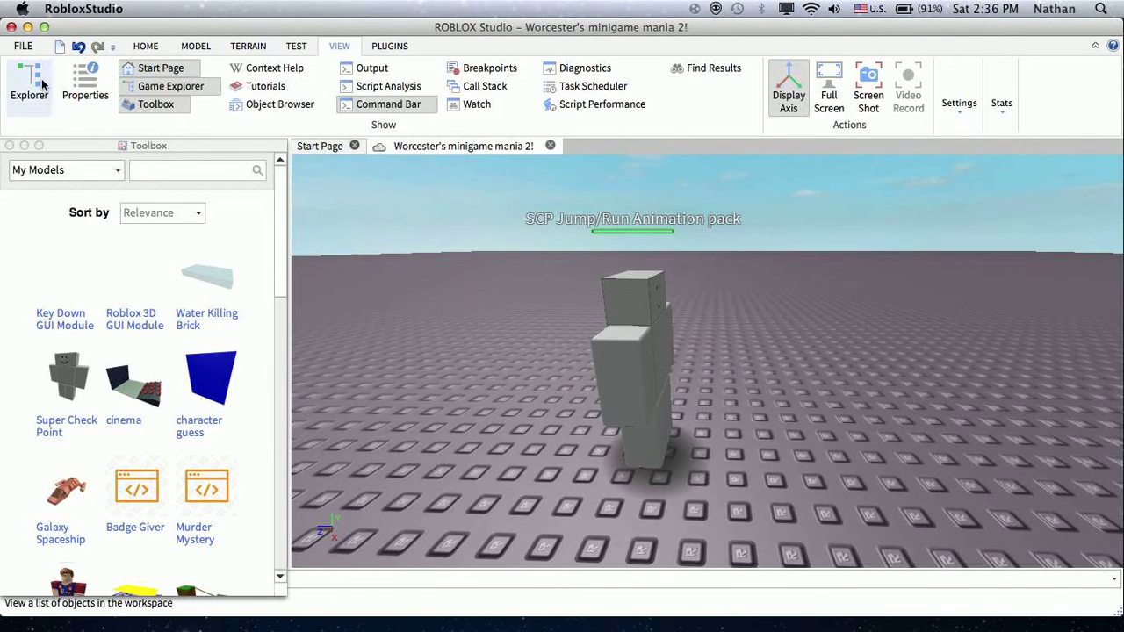
# - Restart the Animation Editor on the character with HumanoidRootPart as the base, and show the Explorer again
pyautogui.click(386, 46)
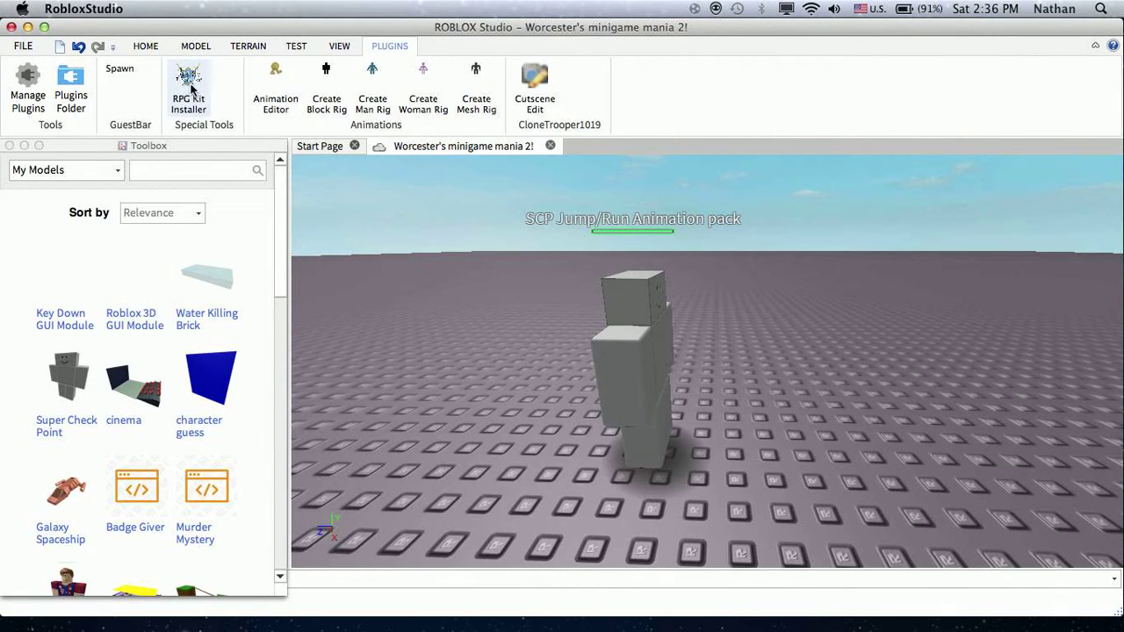
pyautogui.click(283, 79)
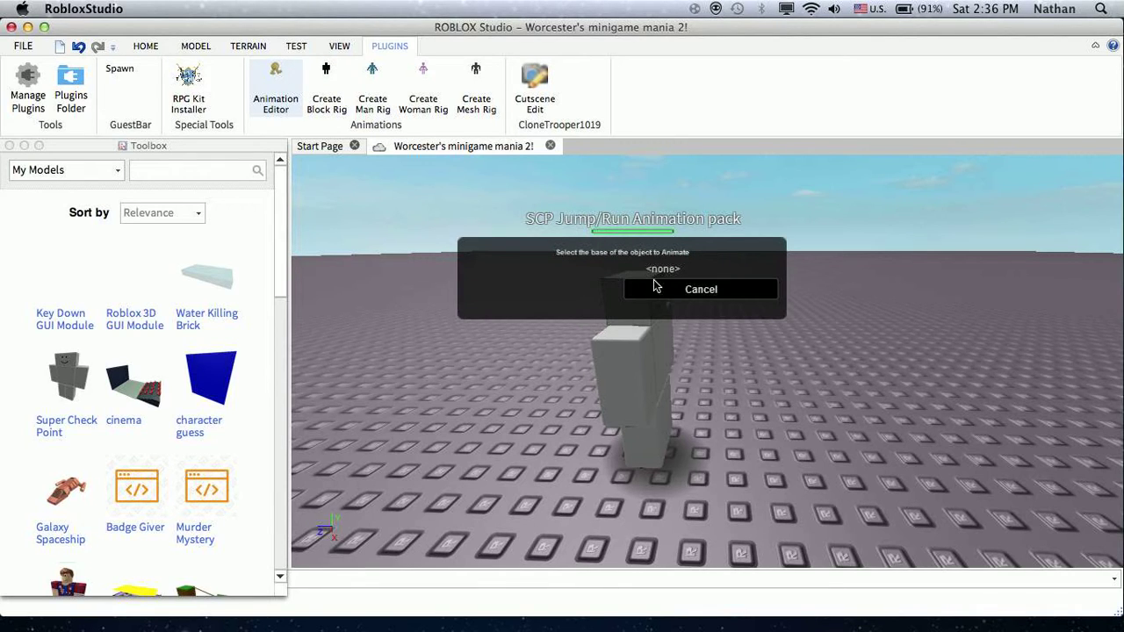
pyautogui.click(665, 367)
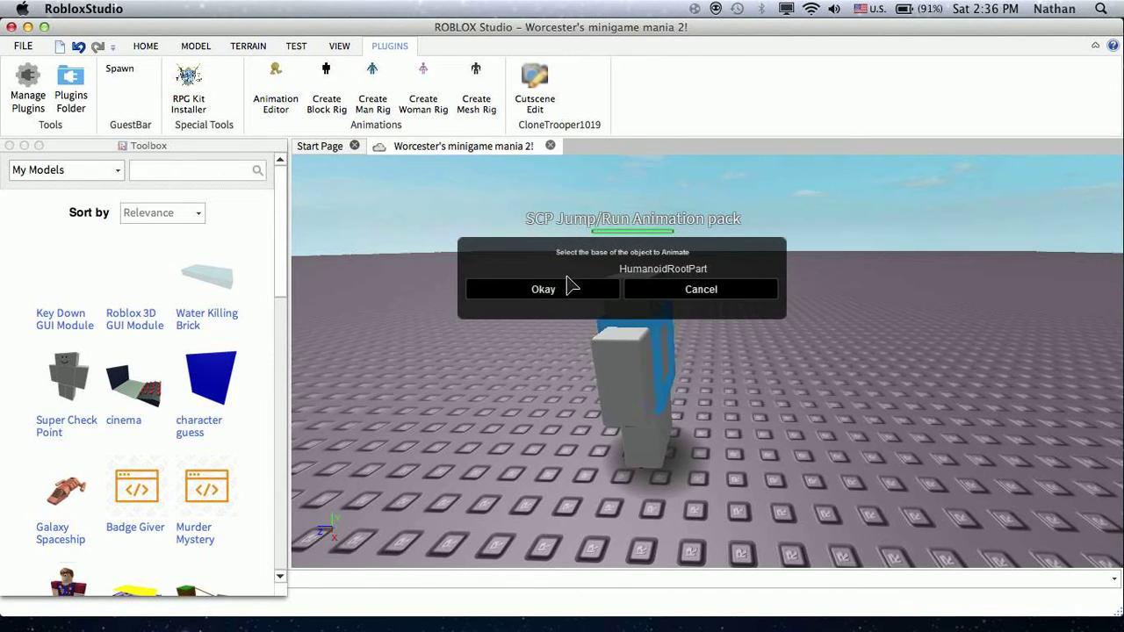
pyautogui.click(568, 286)
pyautogui.click(298, 45)
pyautogui.click(339, 46)
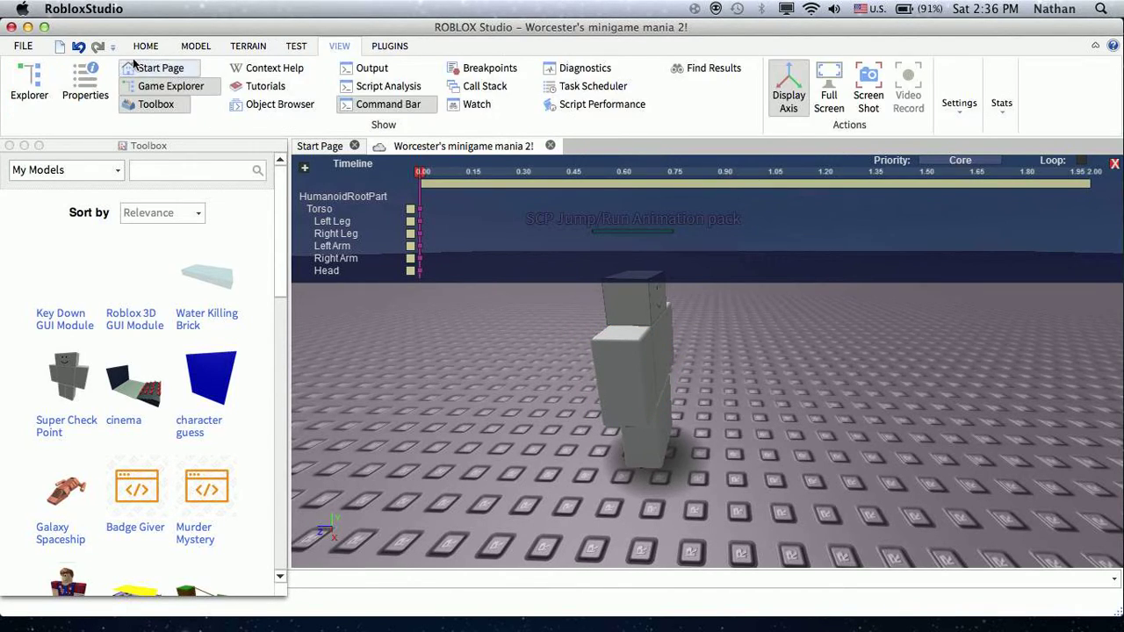
pyautogui.click(29, 83)
pyautogui.click(146, 45)
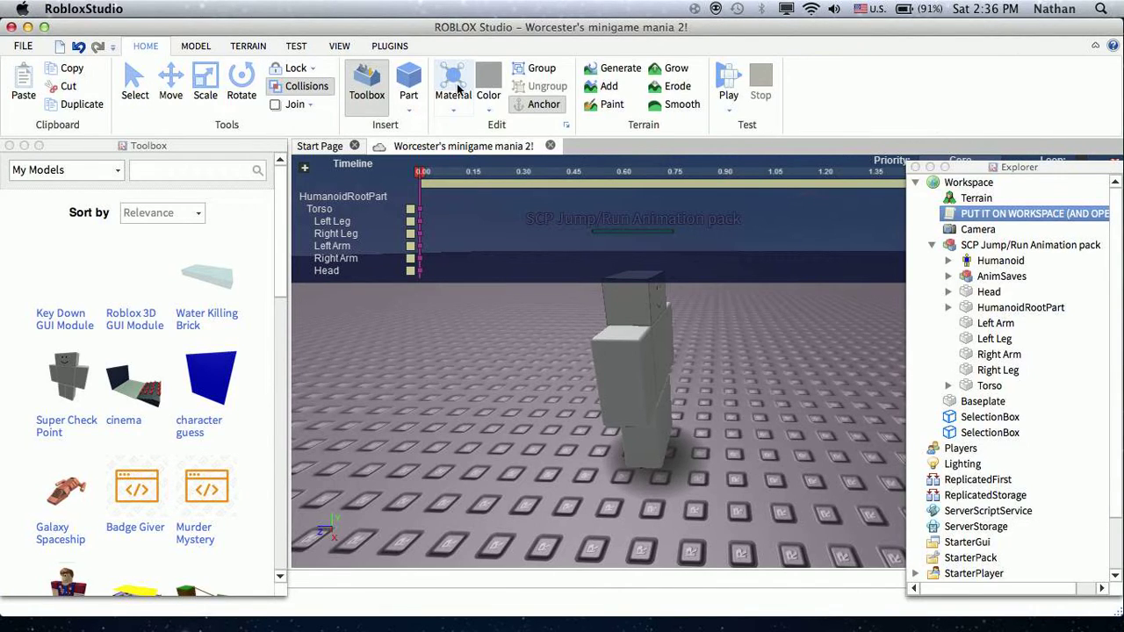
# - Switch off the Torso in the new timeline and load the saved SCP Animation 4.0 run animation again
pyautogui.click(659, 351)
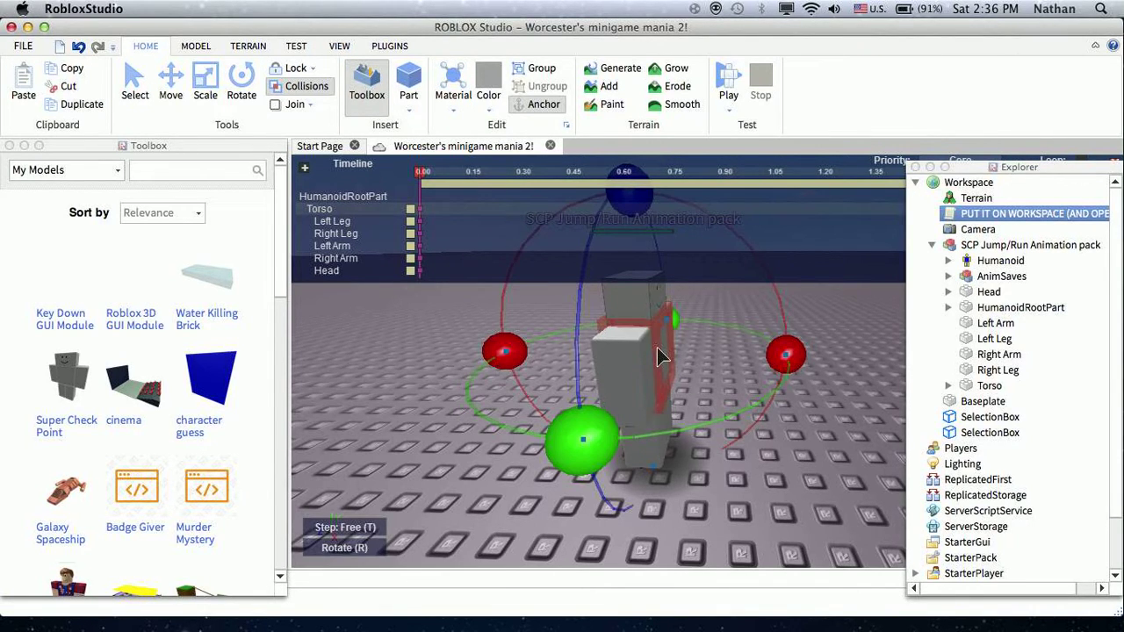
pyautogui.click(305, 170)
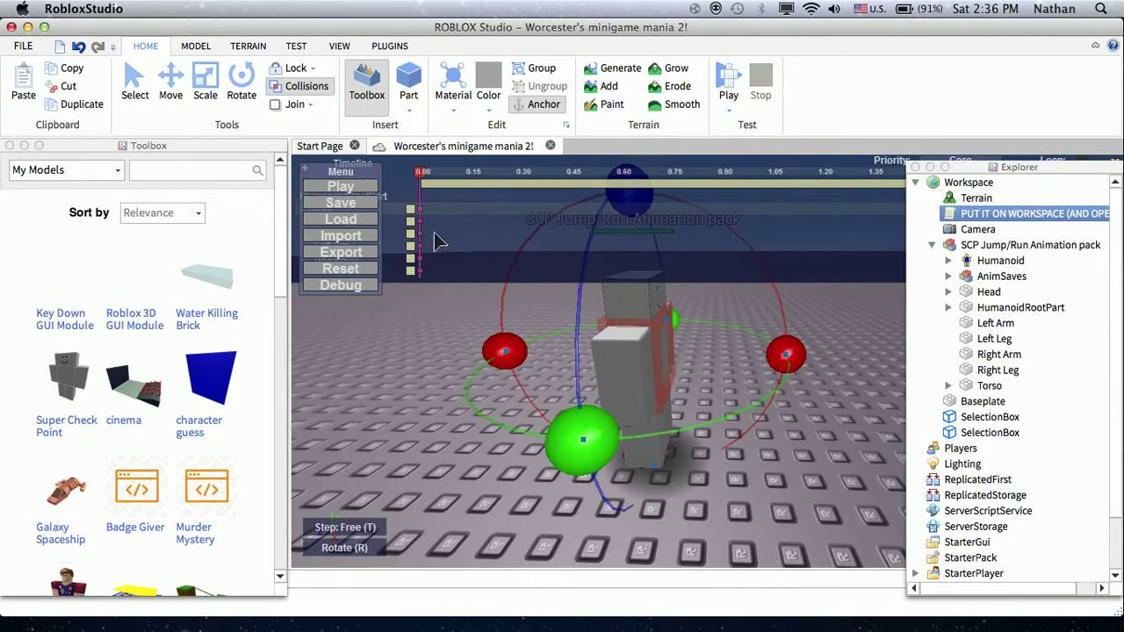
pyautogui.click(412, 215)
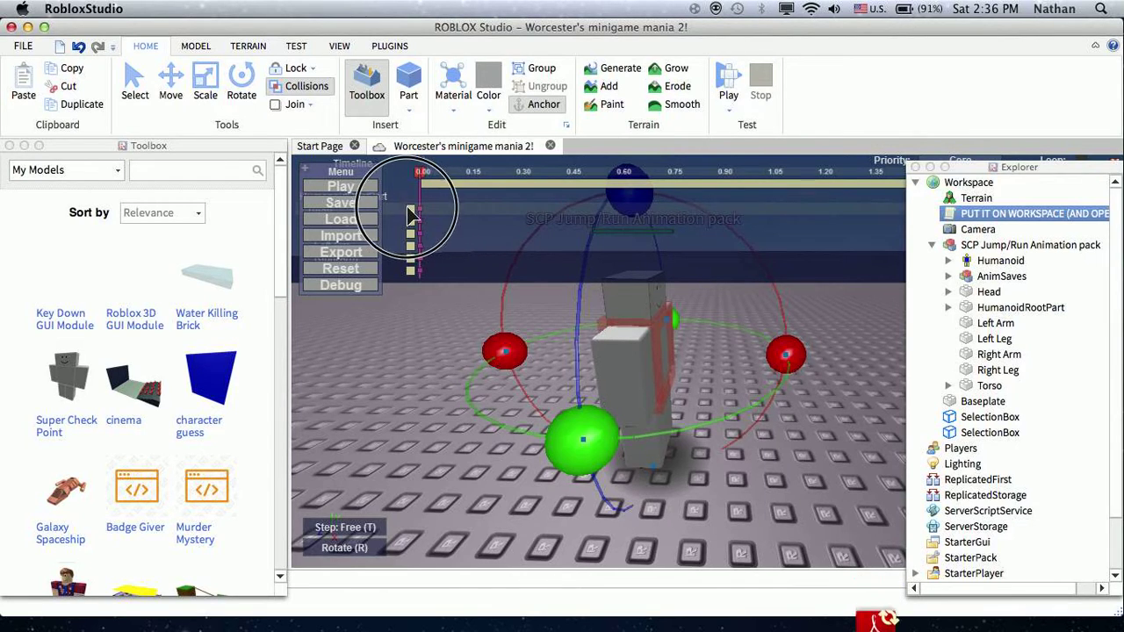
pyautogui.click(360, 220)
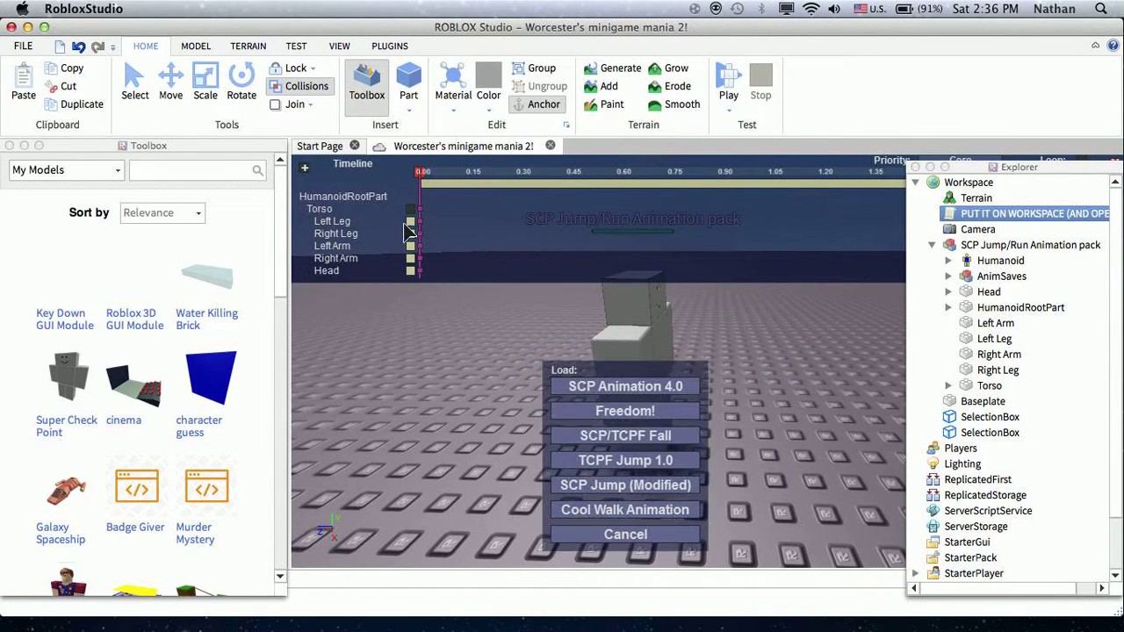
pyautogui.click(643, 408)
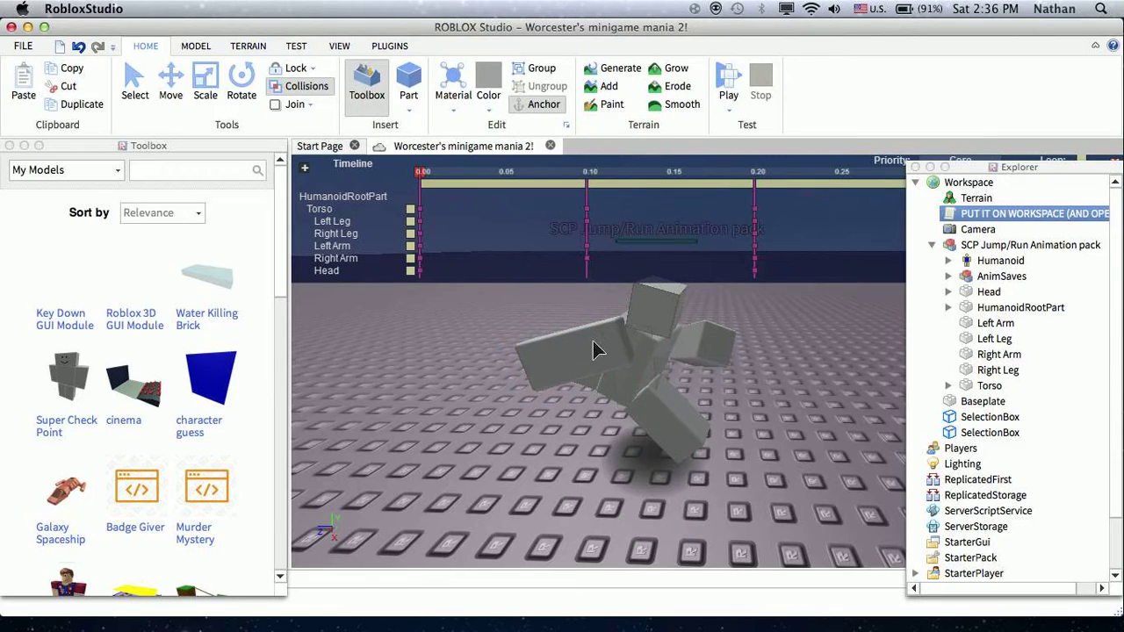
# - Open the Animation Editor's command list for the loaded animation
pyautogui.moveTo(717, 400)
pyautogui.mouseDown(button='right')
pyautogui.moveTo(740, 417)
pyautogui.moveTo(725, 405)
pyautogui.mouseUp(button='right')
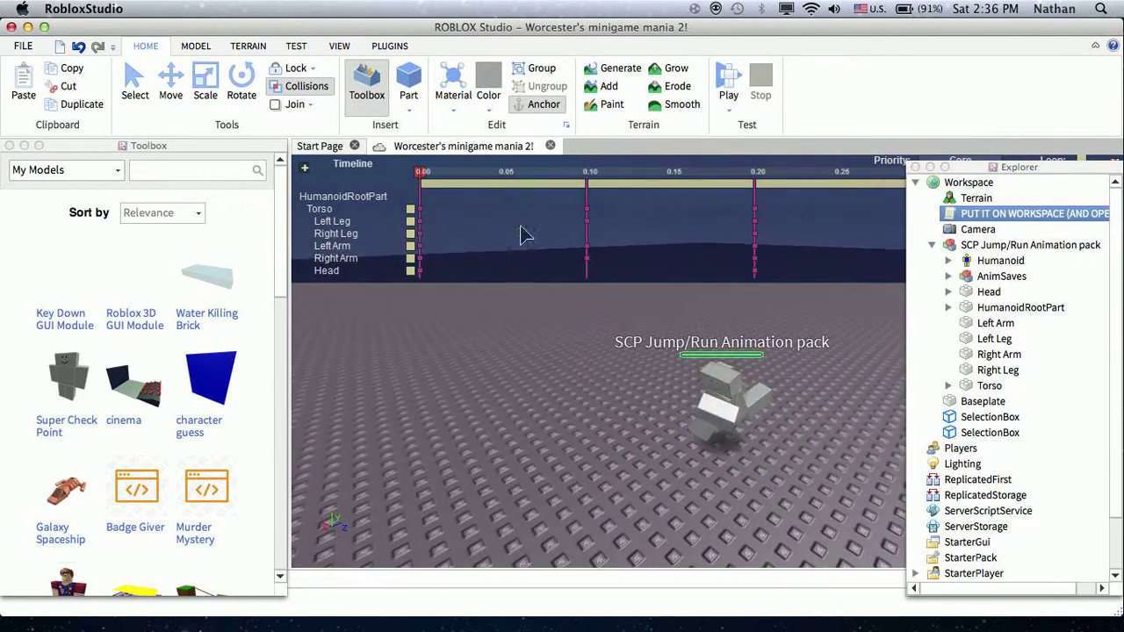
pyautogui.click(306, 168)
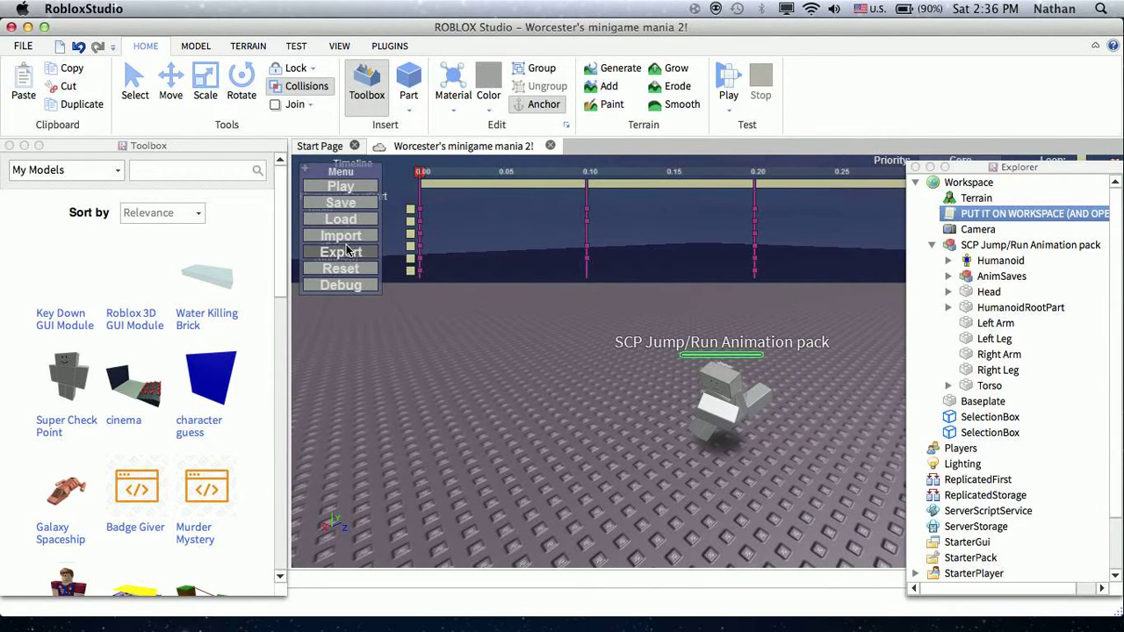
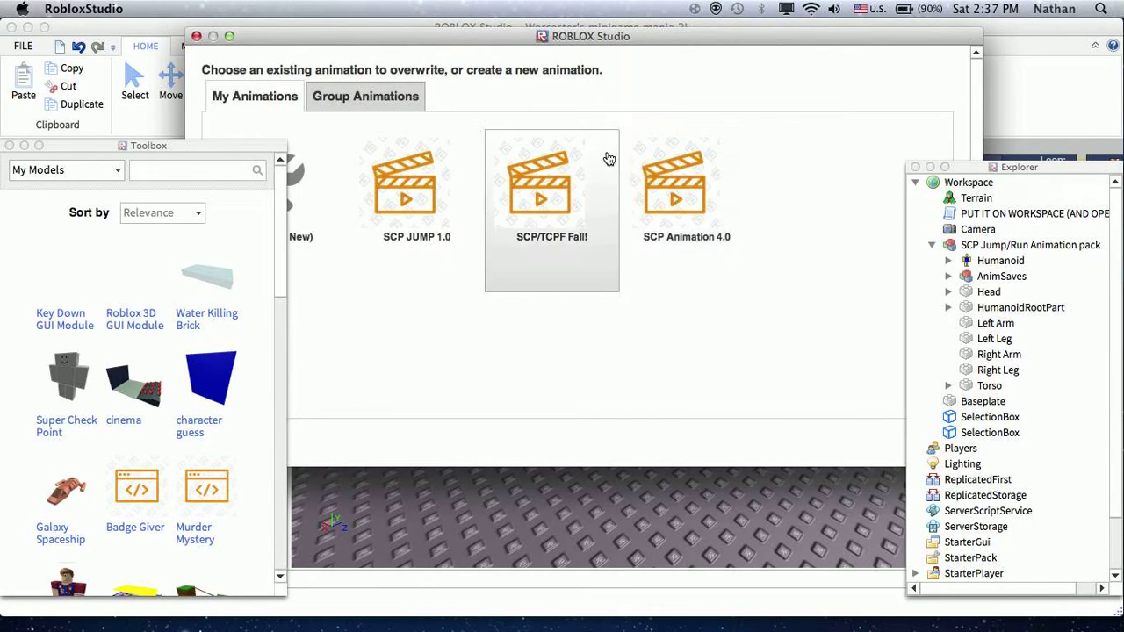
# - Close the animation export window, switch to Chrome and open the Roblox website
pyautogui.click(196, 36)
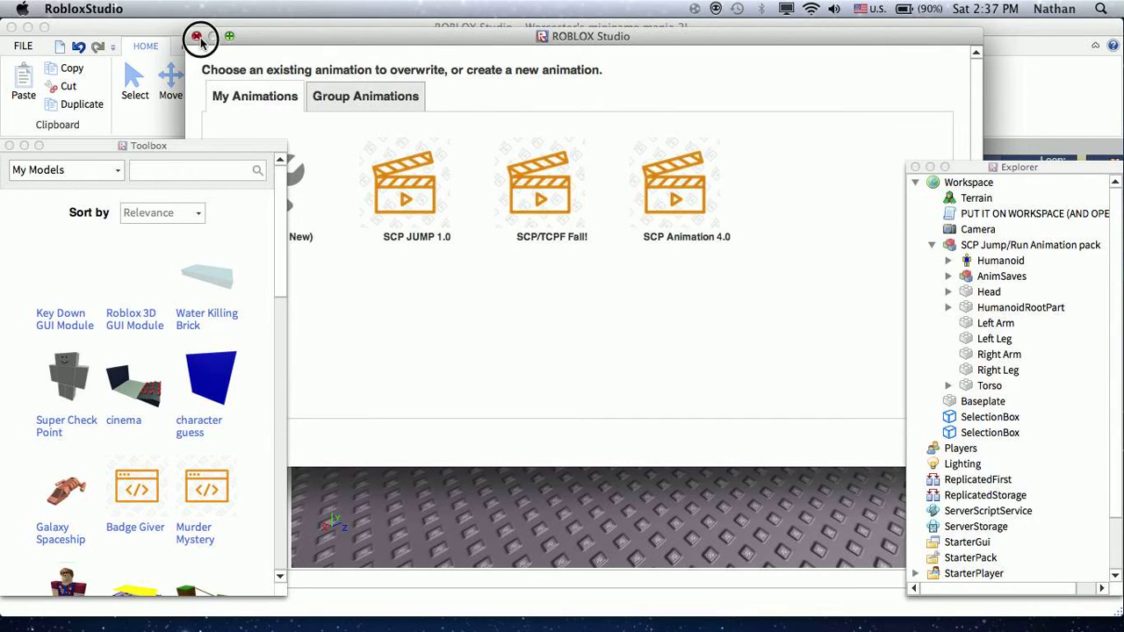
pyautogui.moveTo(696, 629)
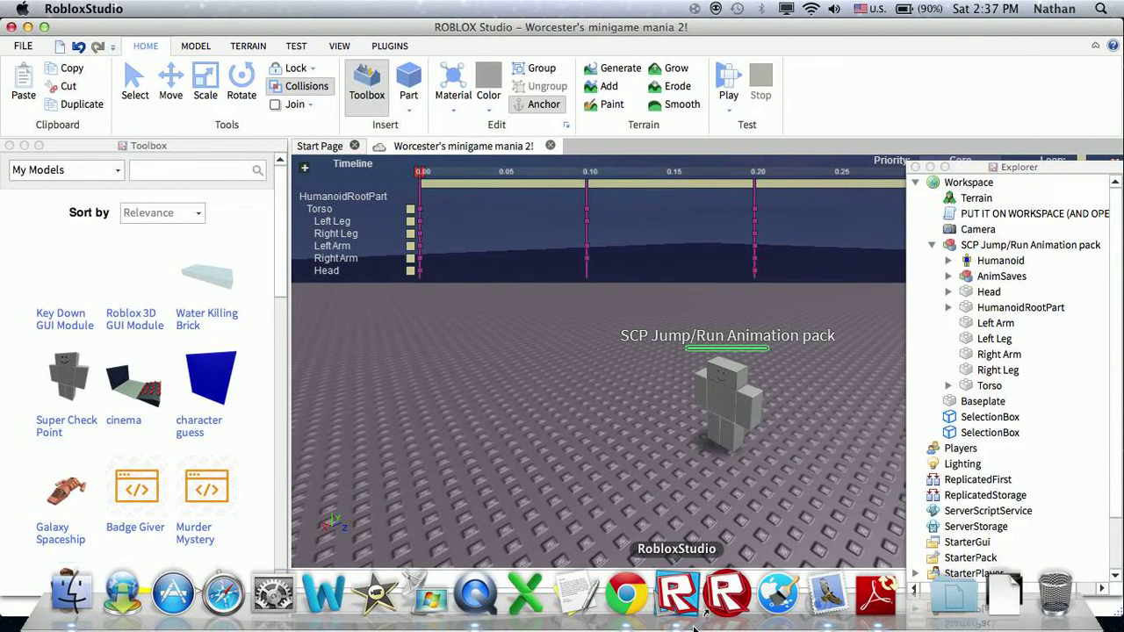
pyautogui.click(626, 595)
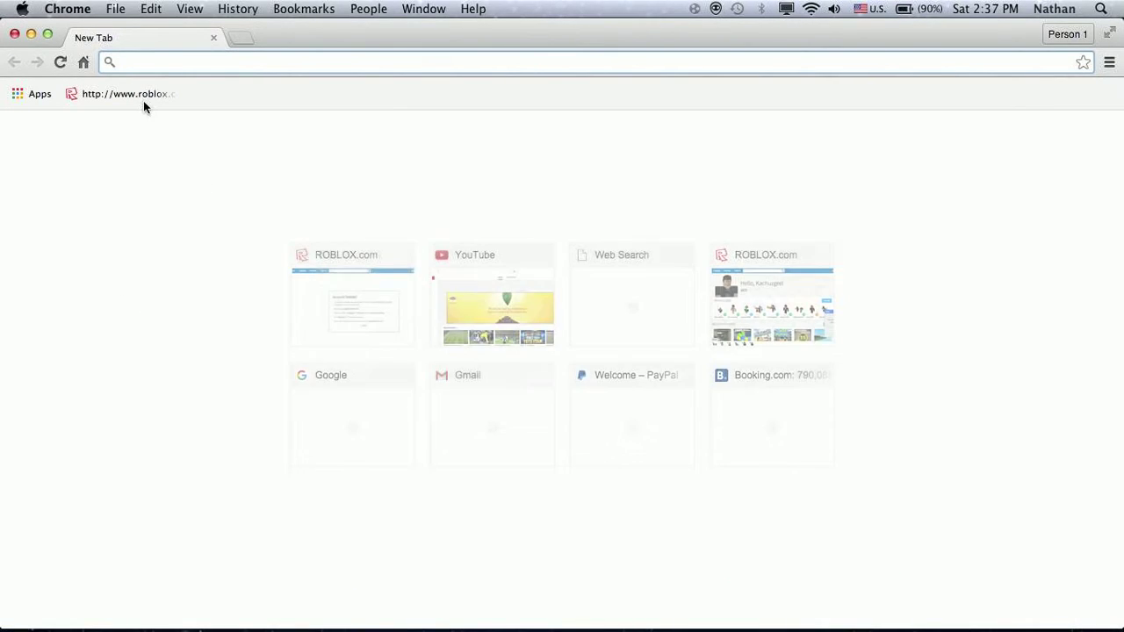
pyautogui.click(143, 101)
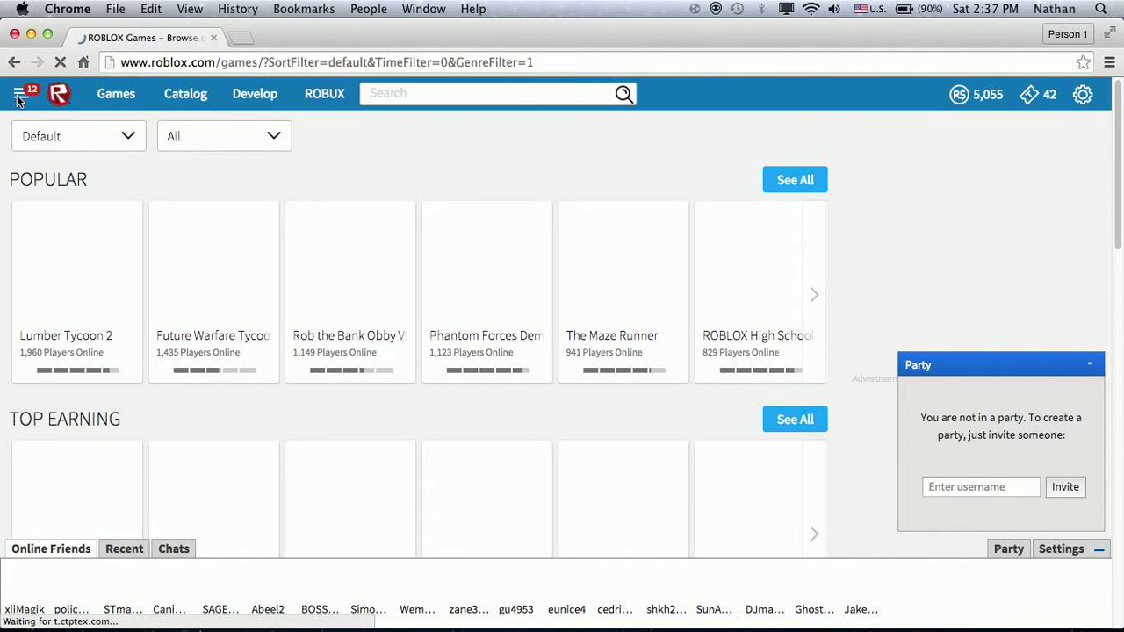
# - Open the account's own profile page and show its creations
pyautogui.click(19, 95)
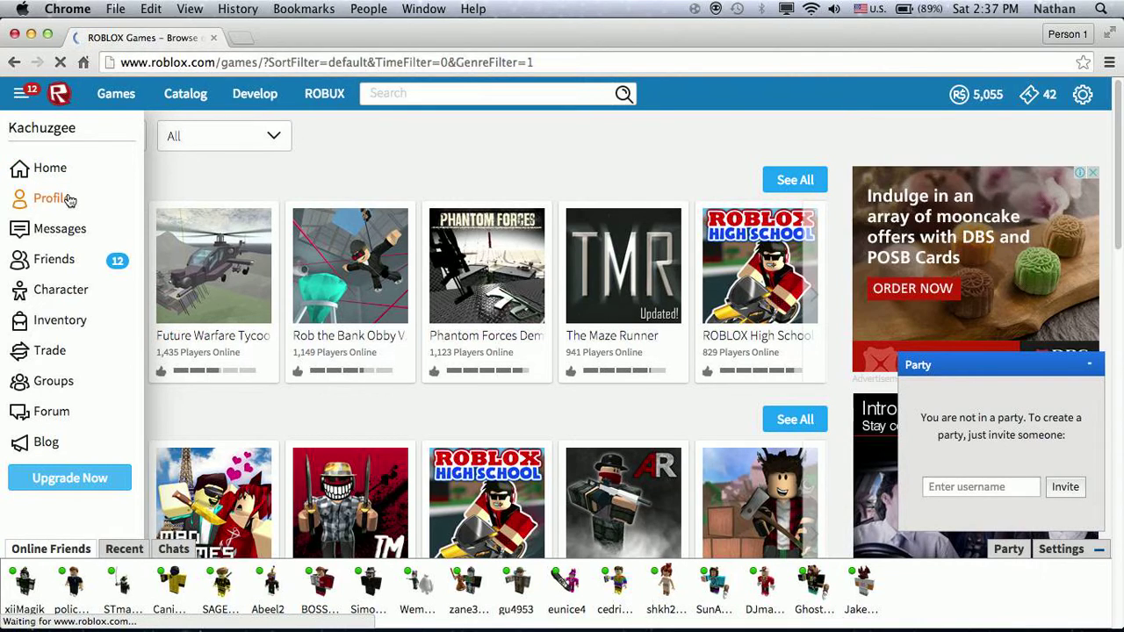
pyautogui.click(70, 199)
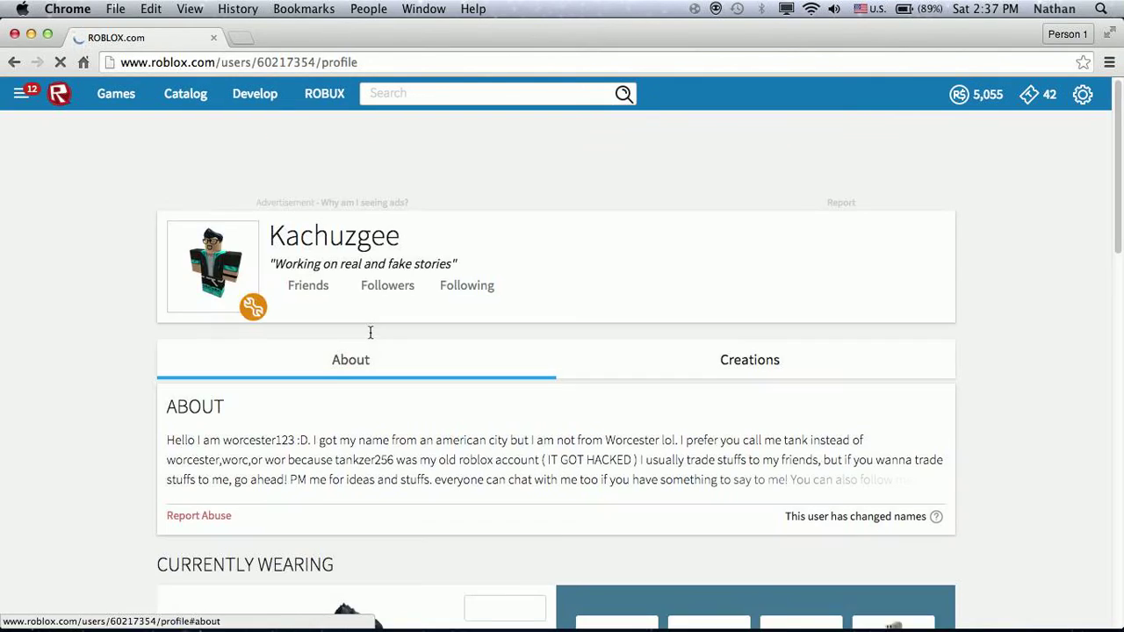
pyautogui.scroll(-2, 368, 331)
pyautogui.scroll(-20, 372, 321)
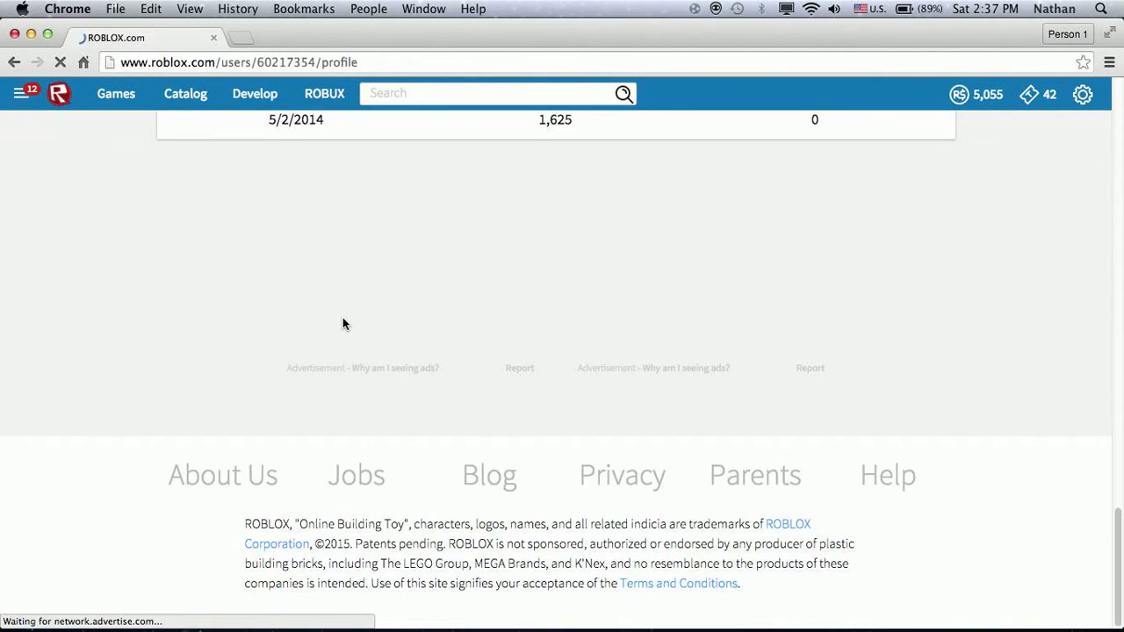
pyautogui.scroll(20, 343, 324)
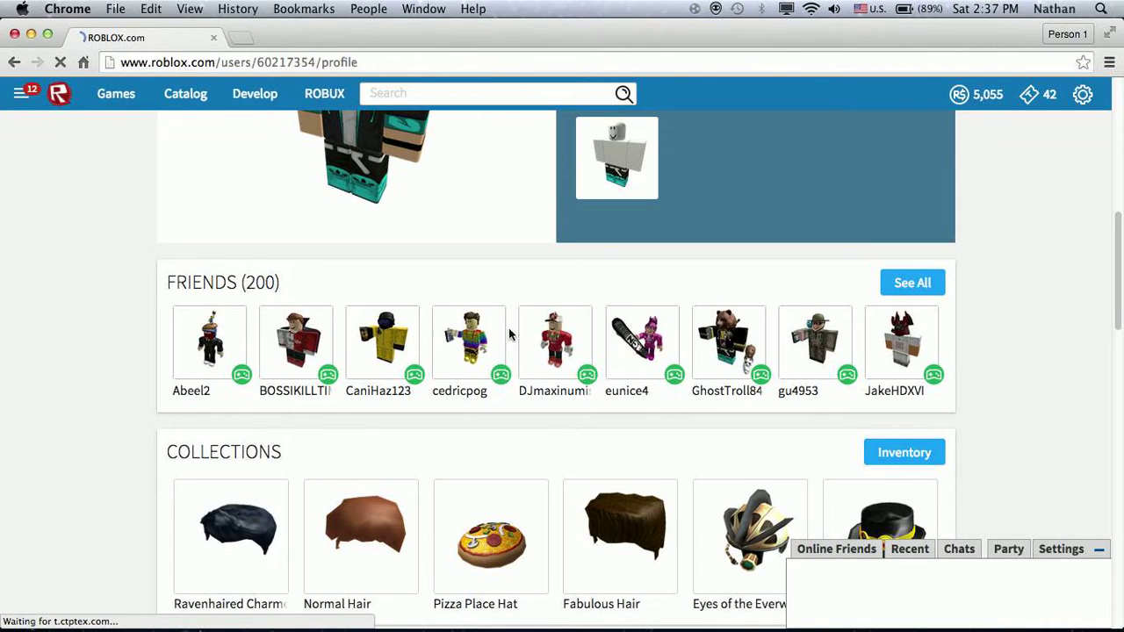
pyautogui.scroll(10, 615, 294)
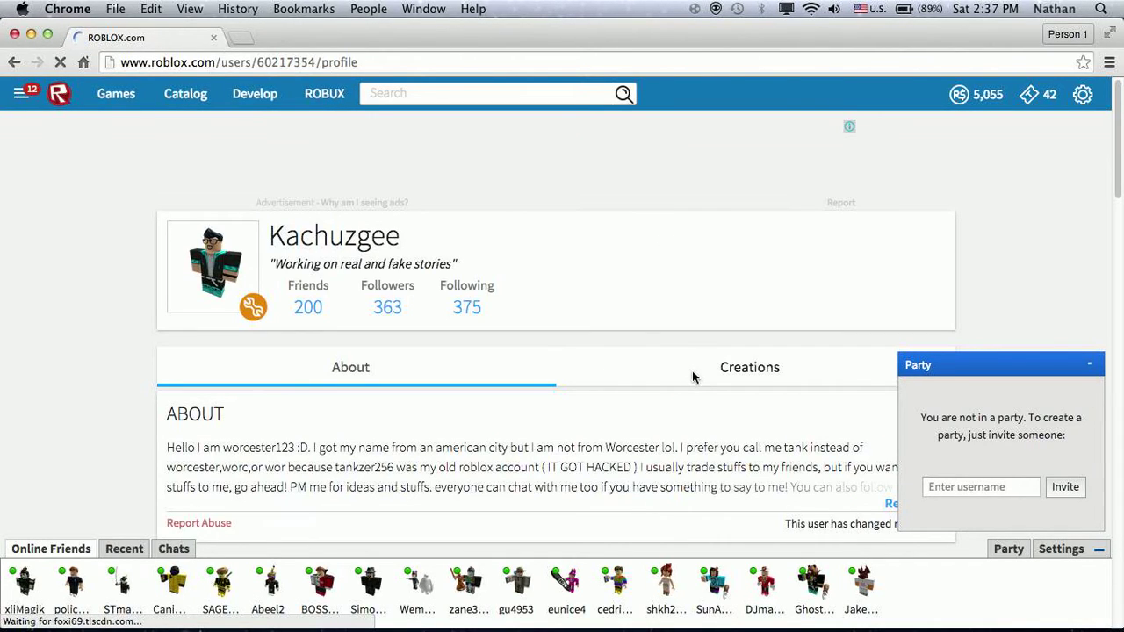
pyautogui.click(716, 359)
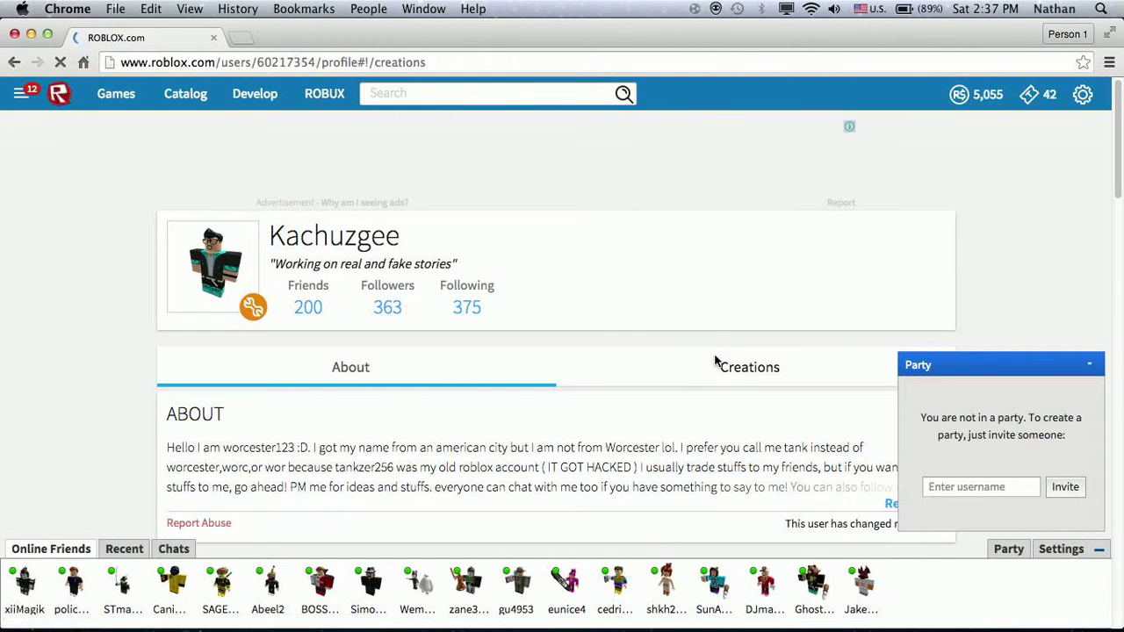
# - Open the full list of models from the profile's creations
pyautogui.scroll(-10, 574, 313)
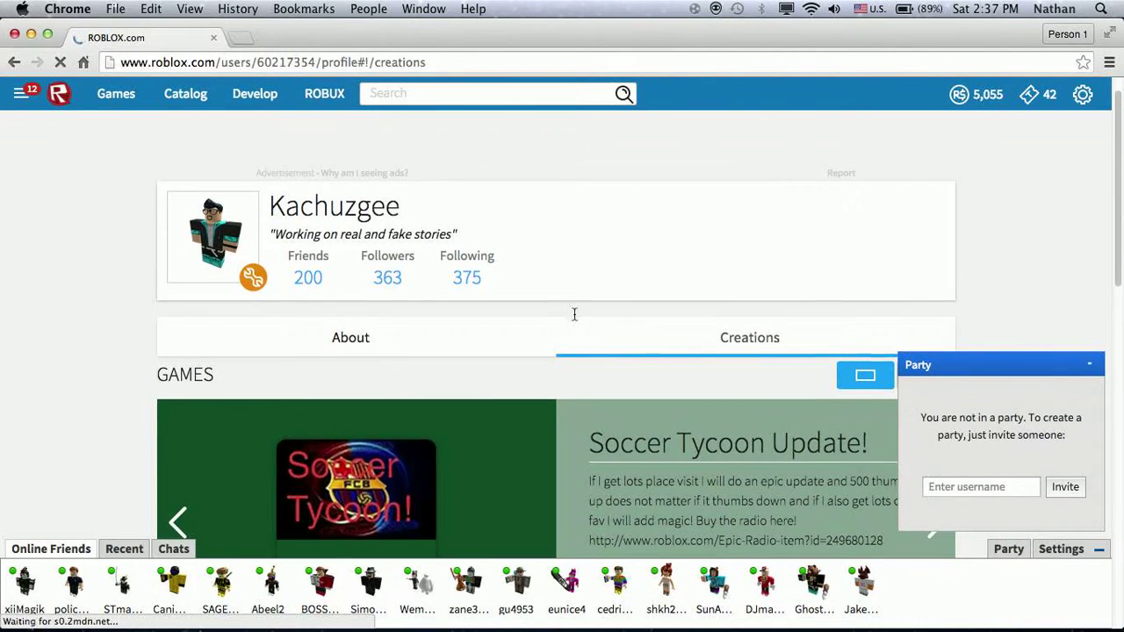
pyautogui.scroll(3, 491, 283)
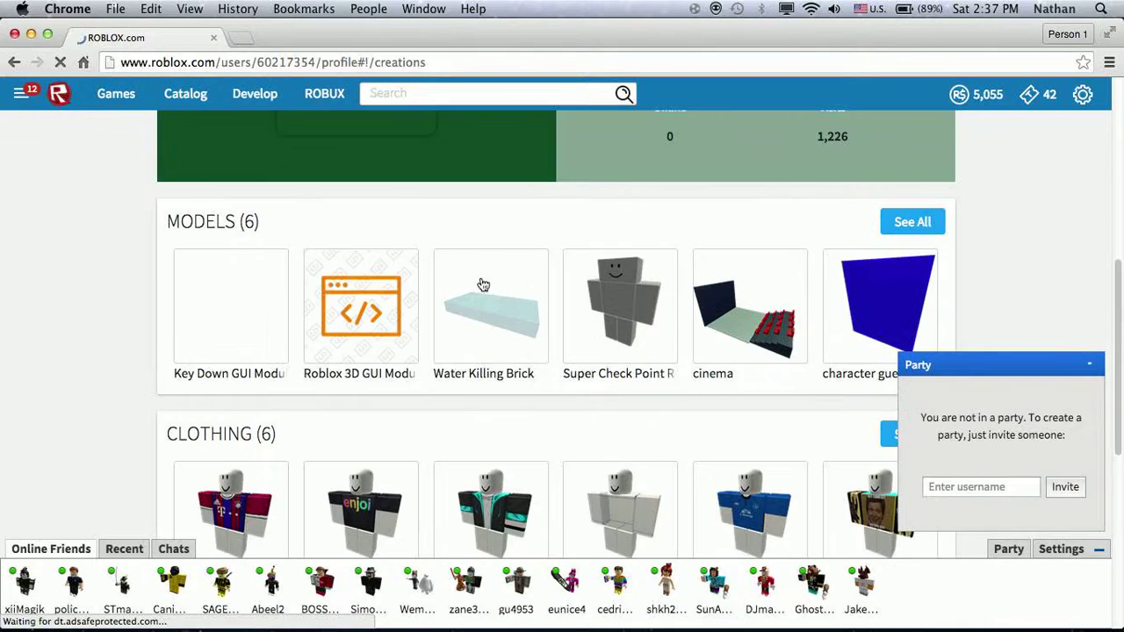
pyautogui.click(638, 326)
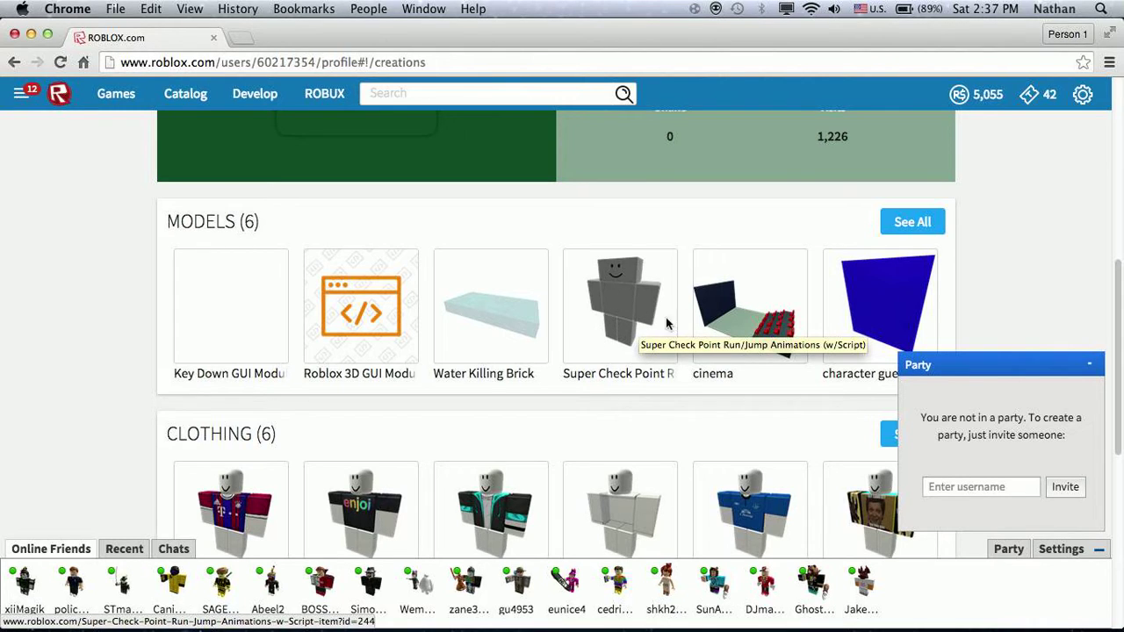
pyautogui.click(900, 225)
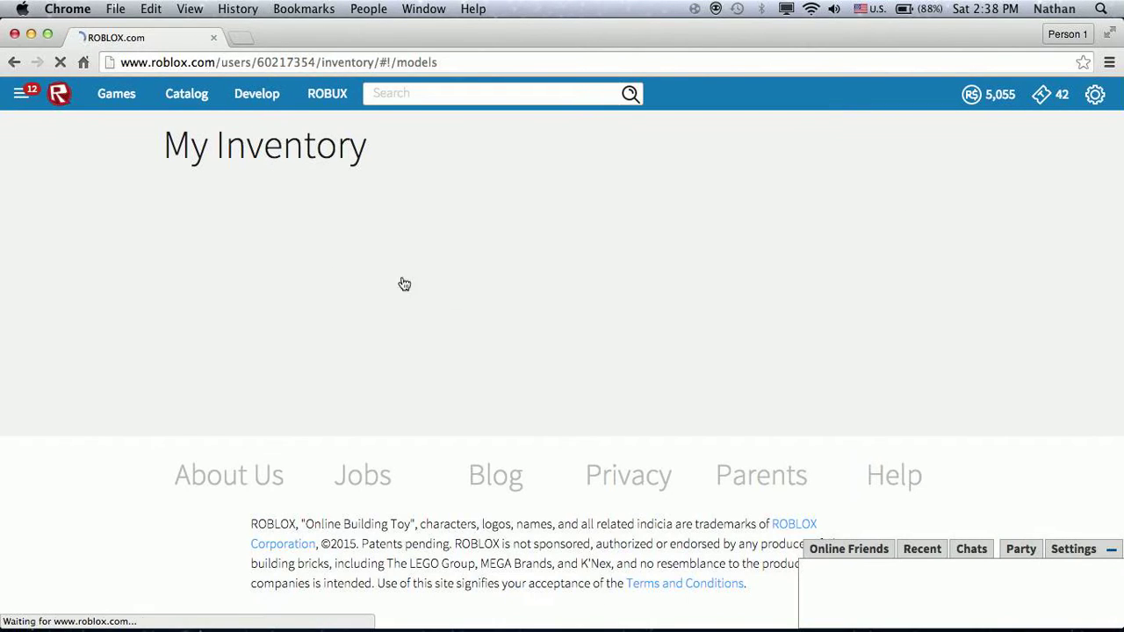
# - Show the Animations category of the inventory and open the SCP Animation 4.0 item page
pyautogui.scroll(-5, 120, 380)
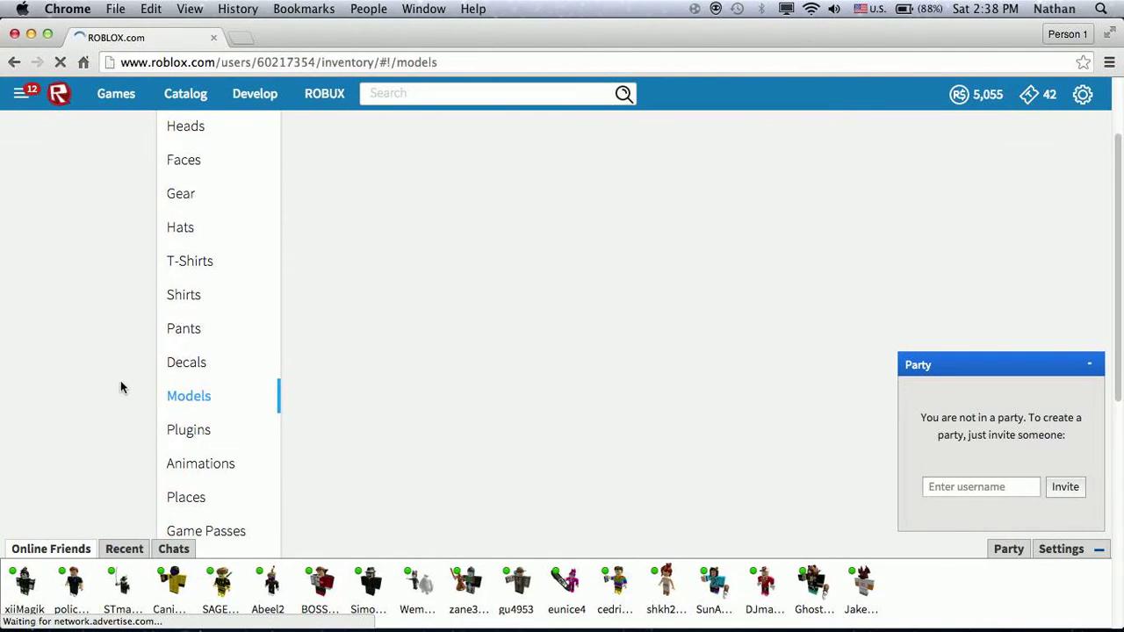
pyautogui.scroll(-2, 158, 380)
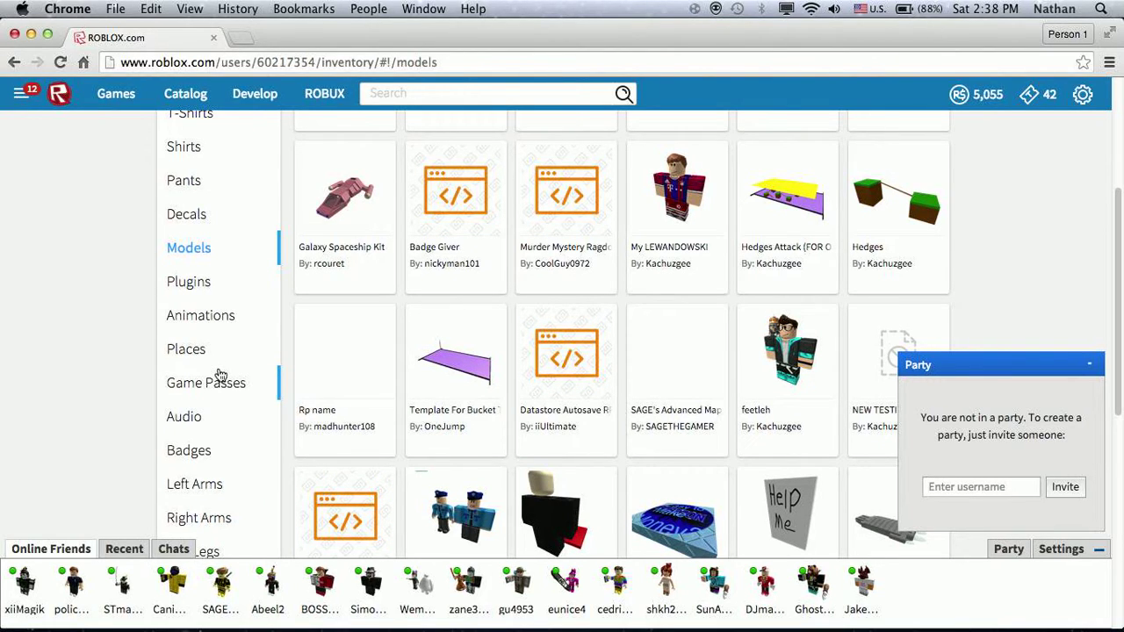
pyautogui.click(226, 325)
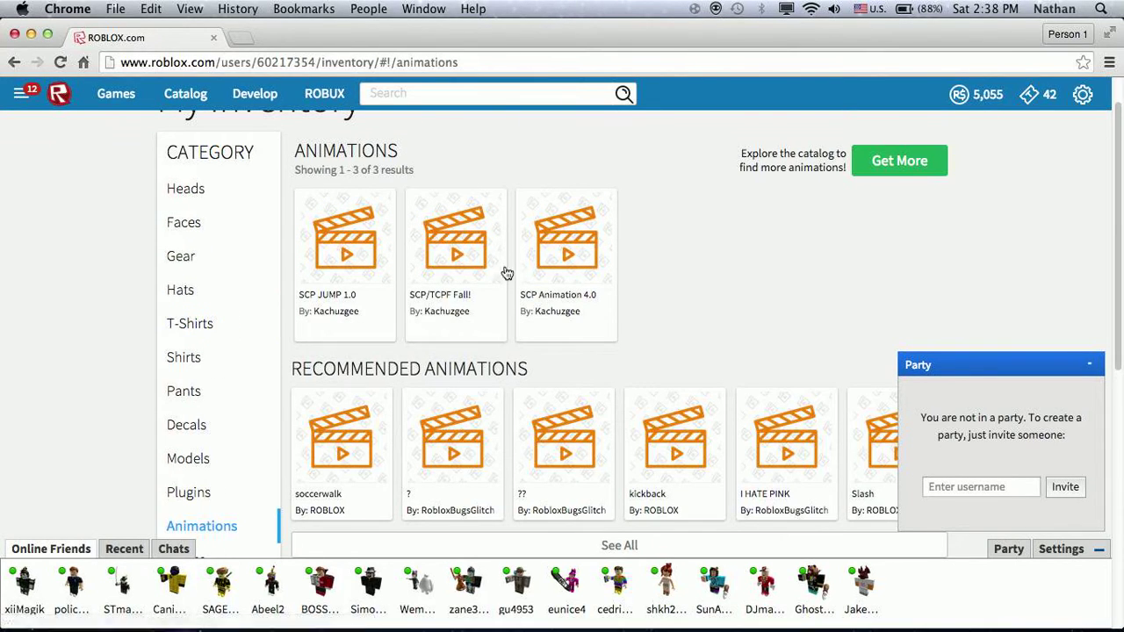
pyautogui.click(562, 275)
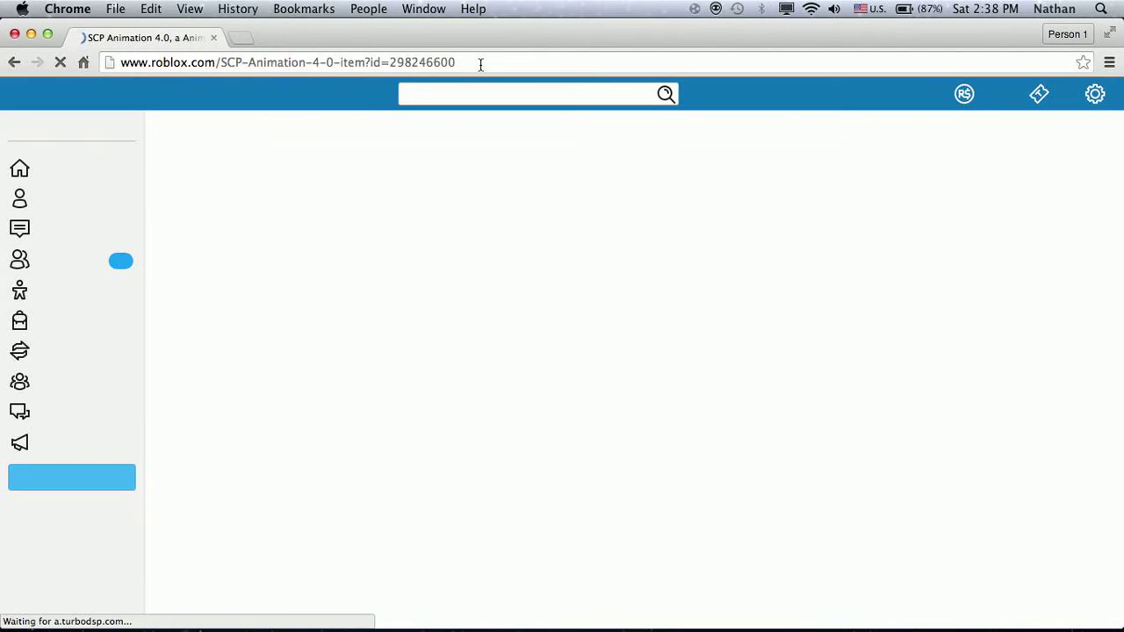
# - Copy the animation ID 298246600 from the address of the SCP Animation 4.0 page
pyautogui.moveTo(486, 63); pyautogui.dragTo(397, 62)
pyautogui.rightClick(402, 65)
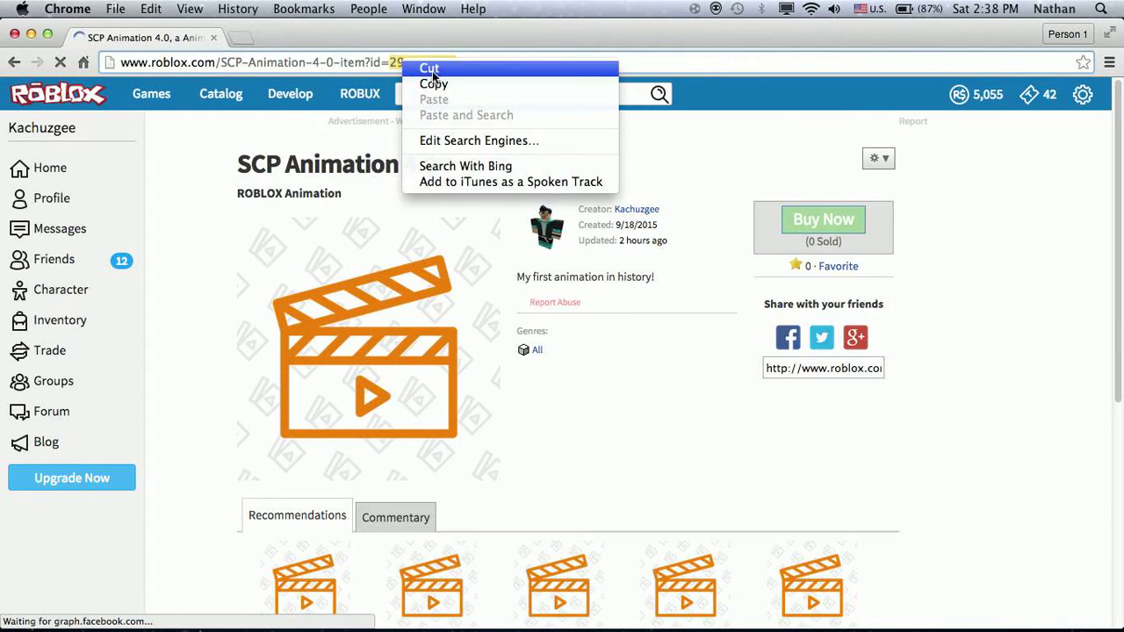
pyautogui.click(439, 84)
# - Switch back to Roblox Studio, open the PUT IT ON WORKSPACE (AND OPEN IT) script and hide the Explorer
pyautogui.moveTo(705, 613)
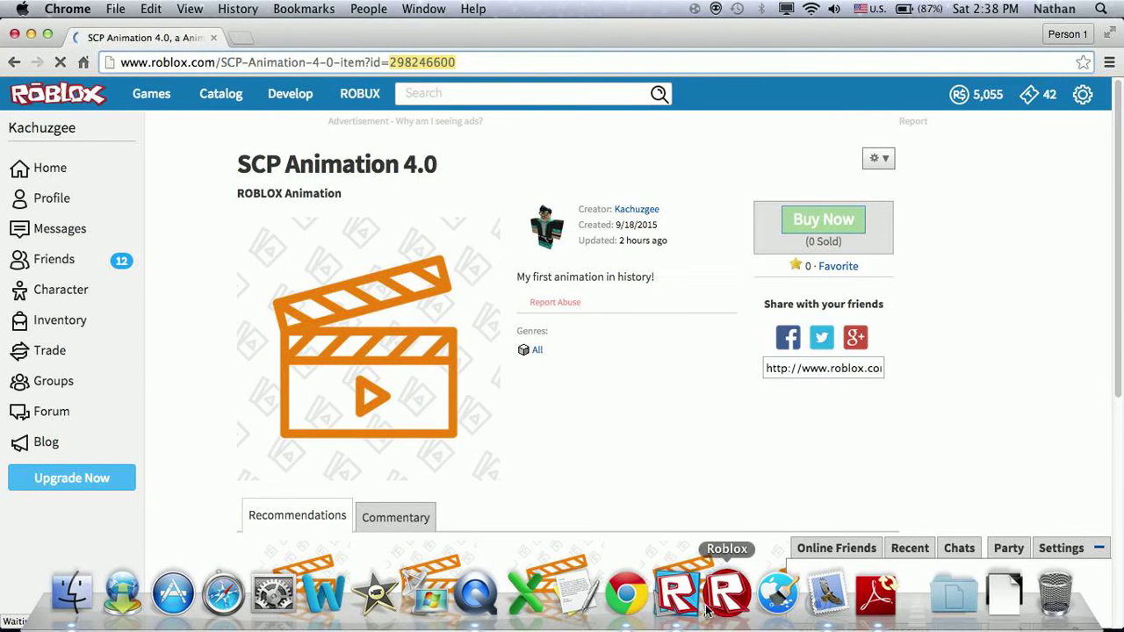
pyautogui.click(678, 597)
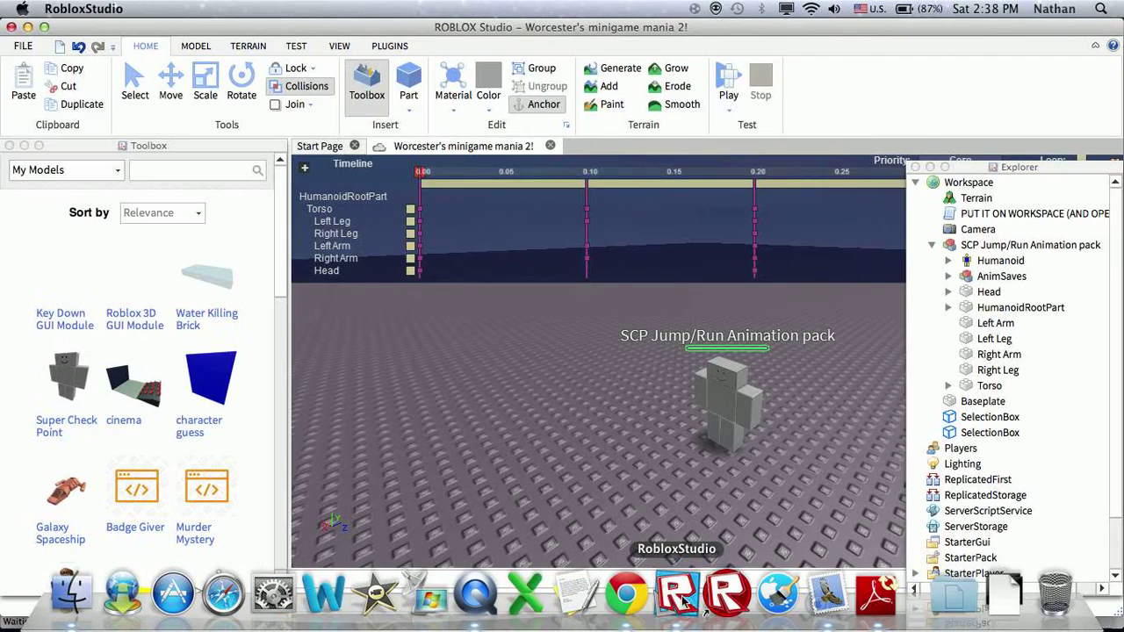
pyautogui.doubleClick(970, 215)
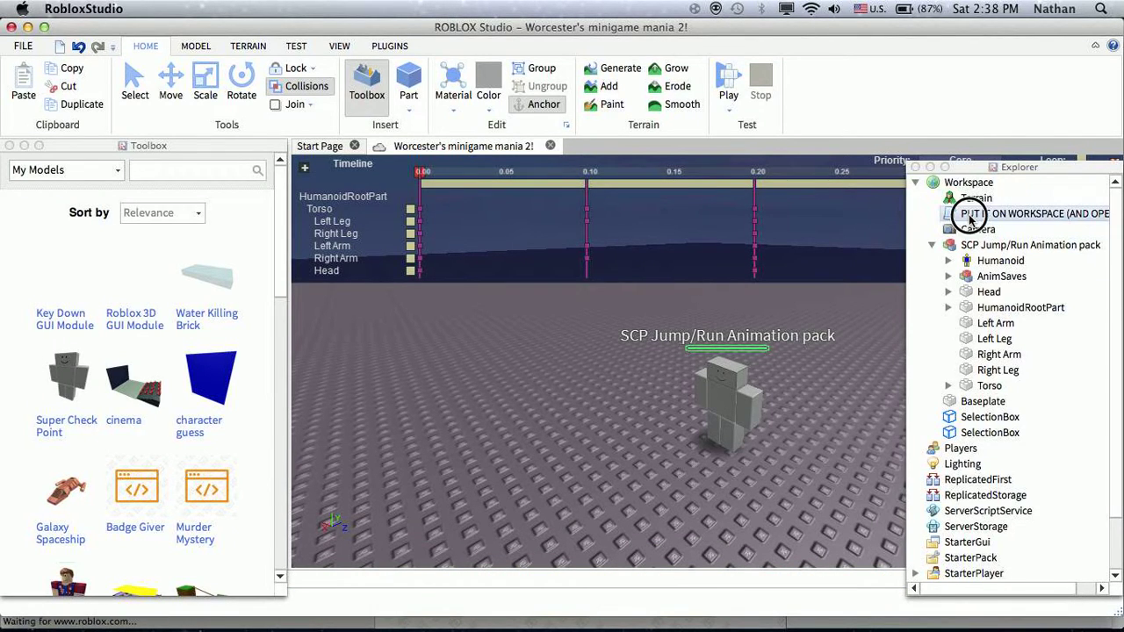
pyautogui.click(916, 167)
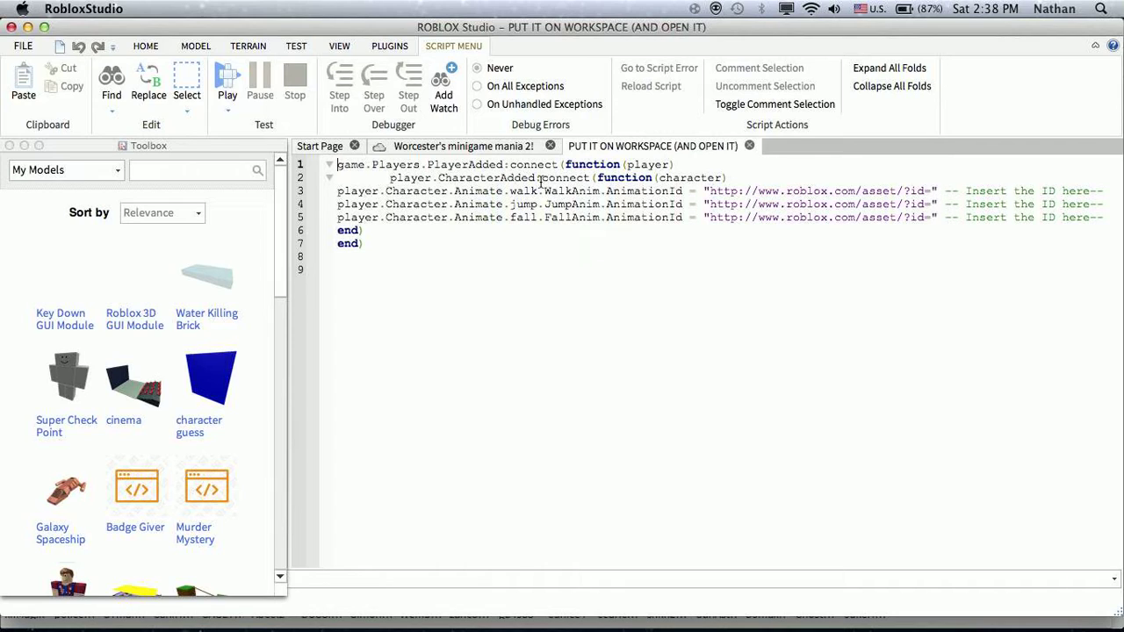
# - Try to paste the copied animation ID after "?id=" in the script's WalkAnim line
pyautogui.click(935, 191)
pyautogui.rightClick(933, 190)
pyautogui.click(962, 290)
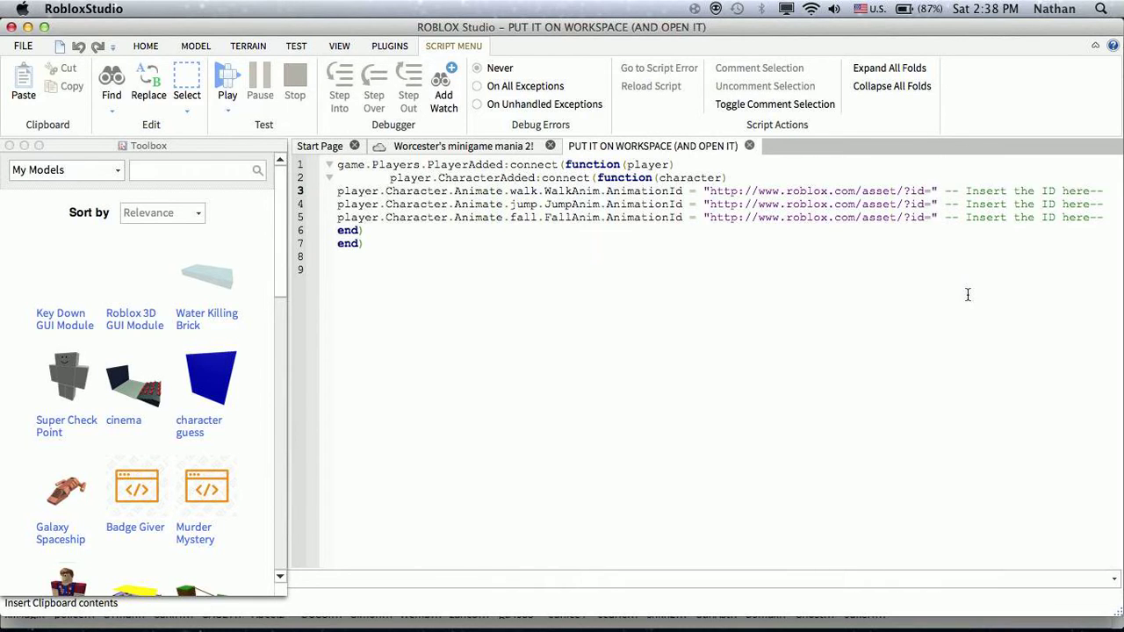
# - Close the script and show the Explorer again
pyautogui.click(750, 146)
pyautogui.click(339, 46)
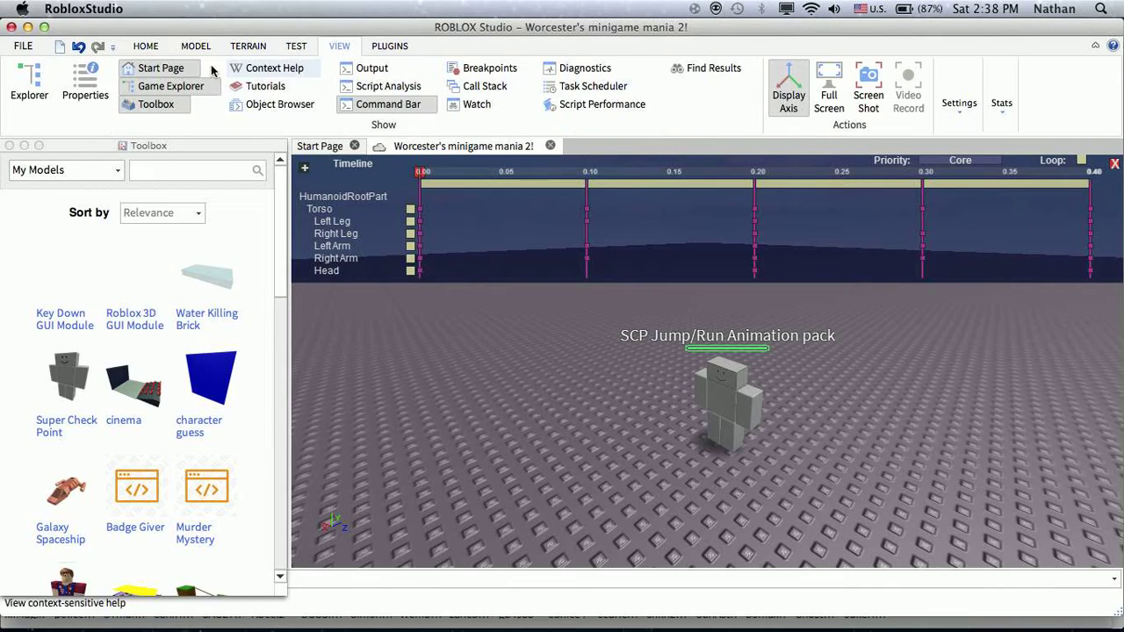
pyautogui.click(29, 88)
# - Reopen the PUT IT ON WORKSPACE (AND OPEN IT) script from the Workspace and close it again
pyautogui.click(1016, 215)
pyautogui.doubleClick(1016, 215)
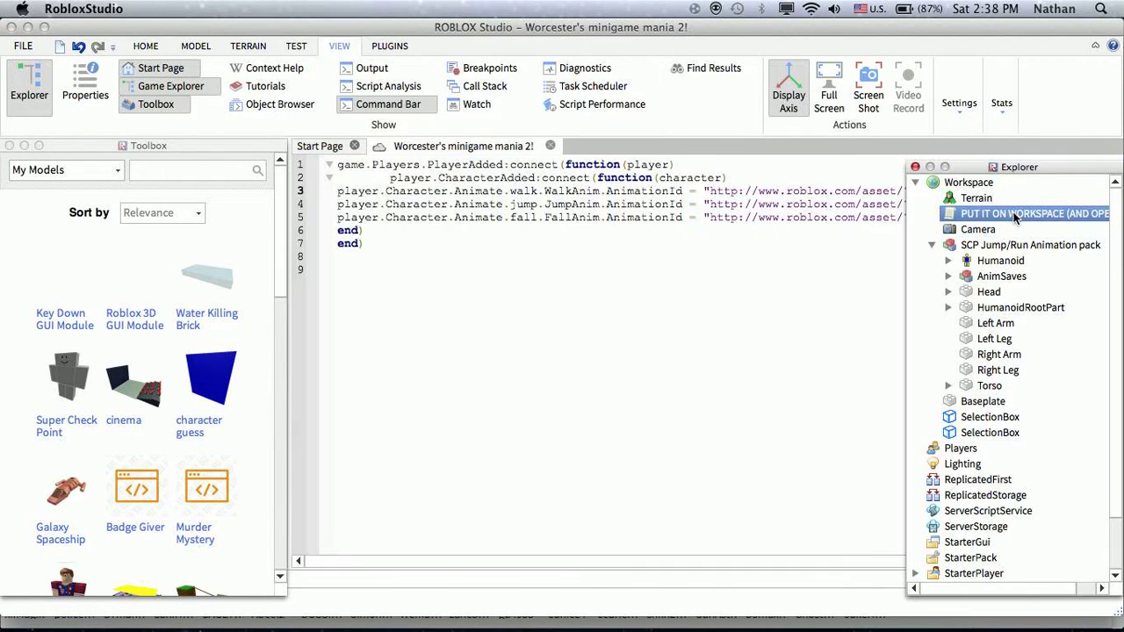
pyautogui.click(745, 145)
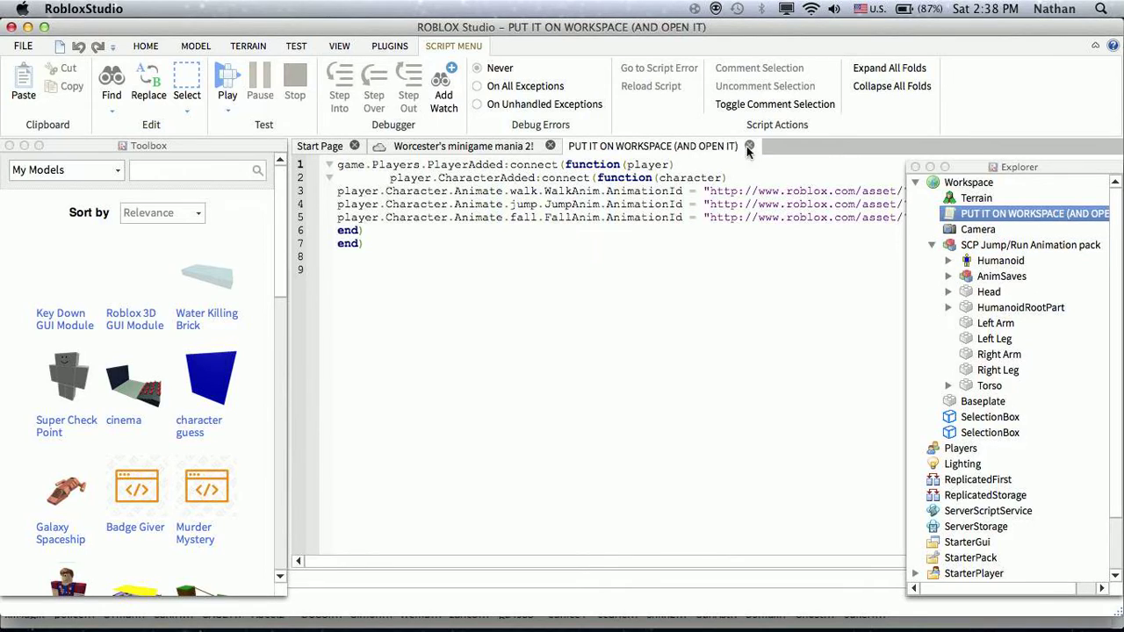
pyautogui.click(748, 146)
# - Switch off the Torso in the animation timeline and view the character's pose from several sides
pyautogui.moveTo(780, 316); pyautogui.dragTo(769, 317, button='right')
pyautogui.scroll(3, 781, 316)
pyautogui.scroll(-3, 777, 316)
pyautogui.scroll(2, 772, 318)
pyautogui.click(409, 207)
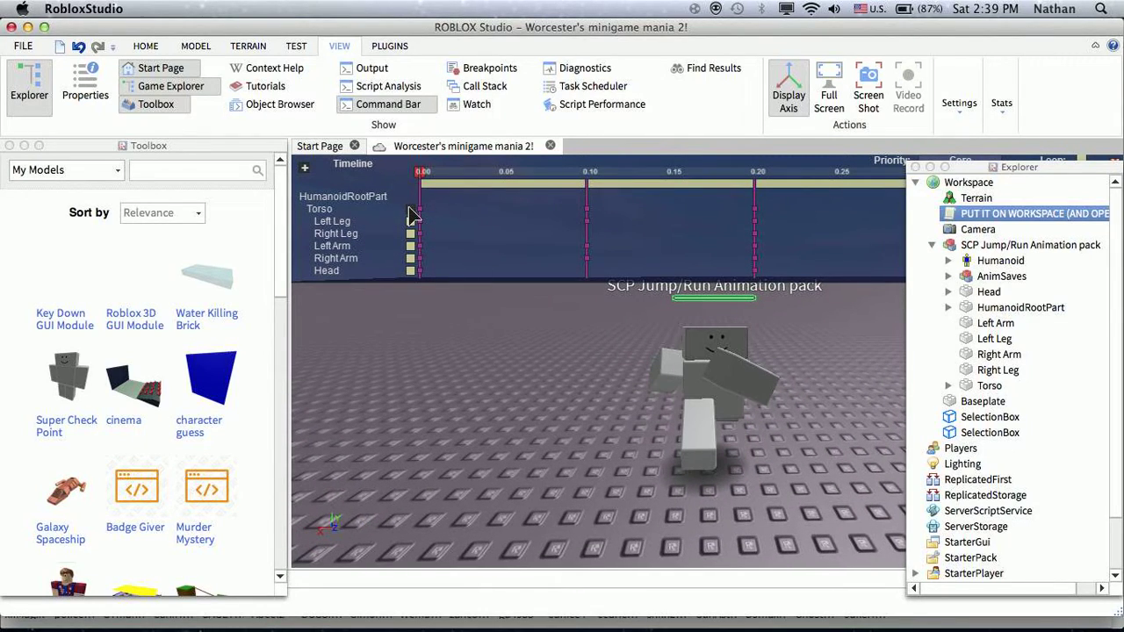
pyautogui.scroll(2, 654, 326)
pyautogui.moveTo(634, 320); pyautogui.dragTo(654, 325, button='right')
pyautogui.scroll(-2, 654, 324)
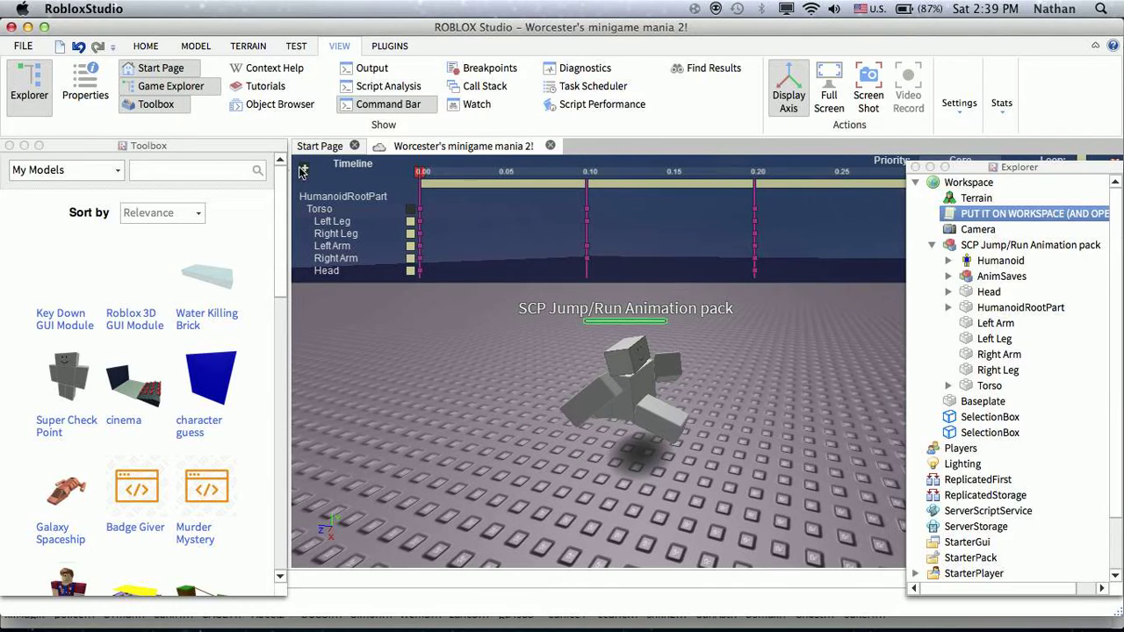
# - Load the saved Cool Walk Animation onto the character and view its pose from several sides
pyautogui.click(301, 170)
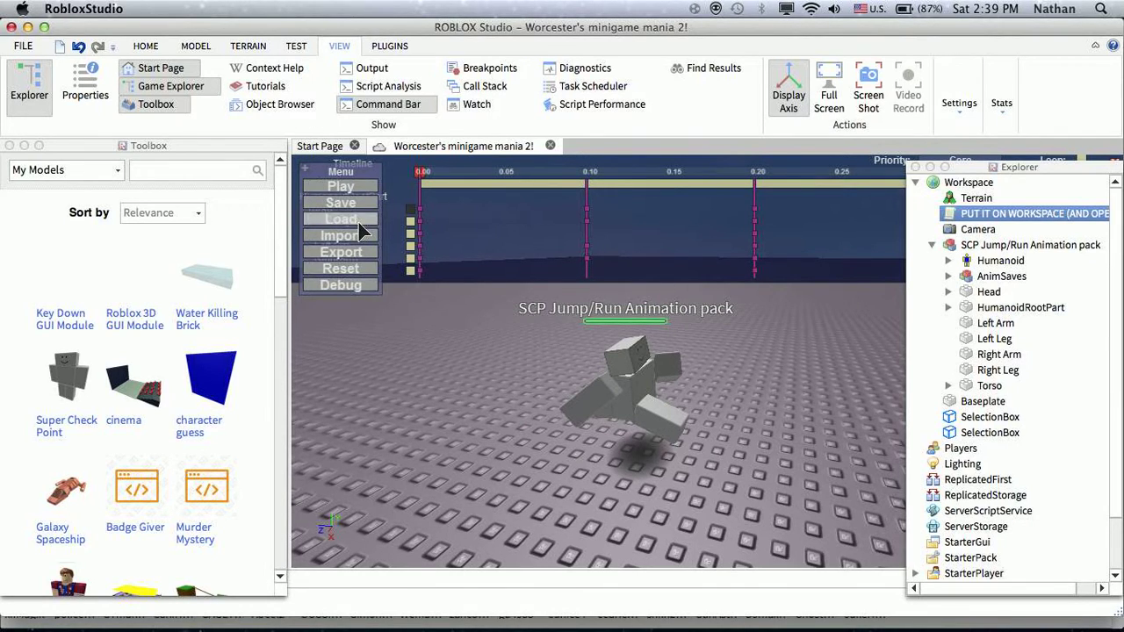
pyautogui.click(359, 221)
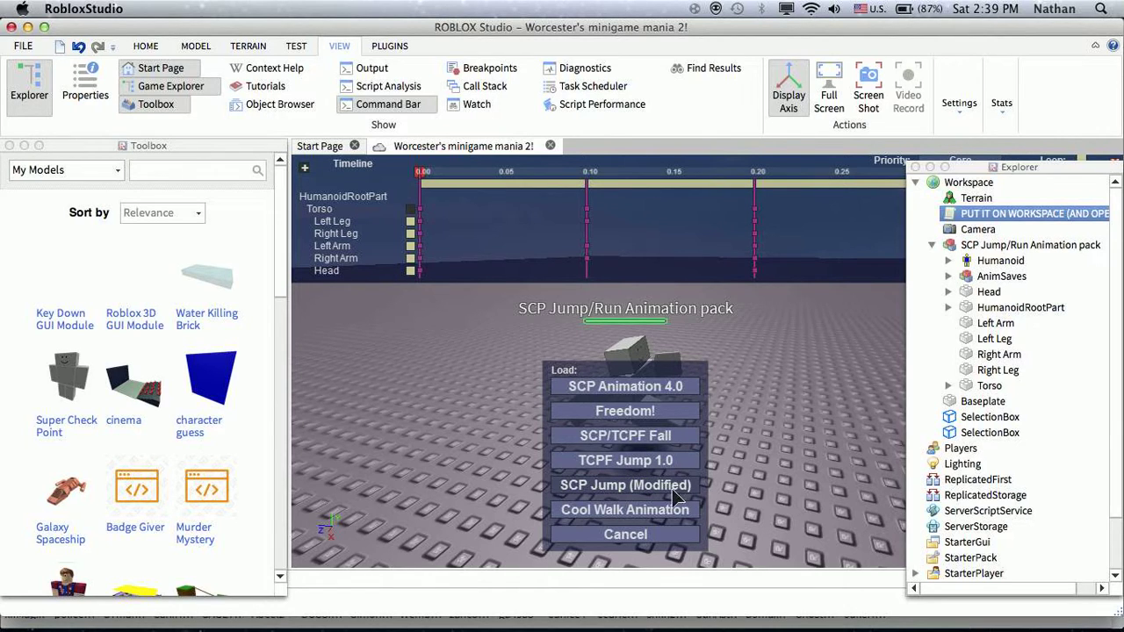
pyautogui.click(681, 509)
pyautogui.scroll(5, 702, 485)
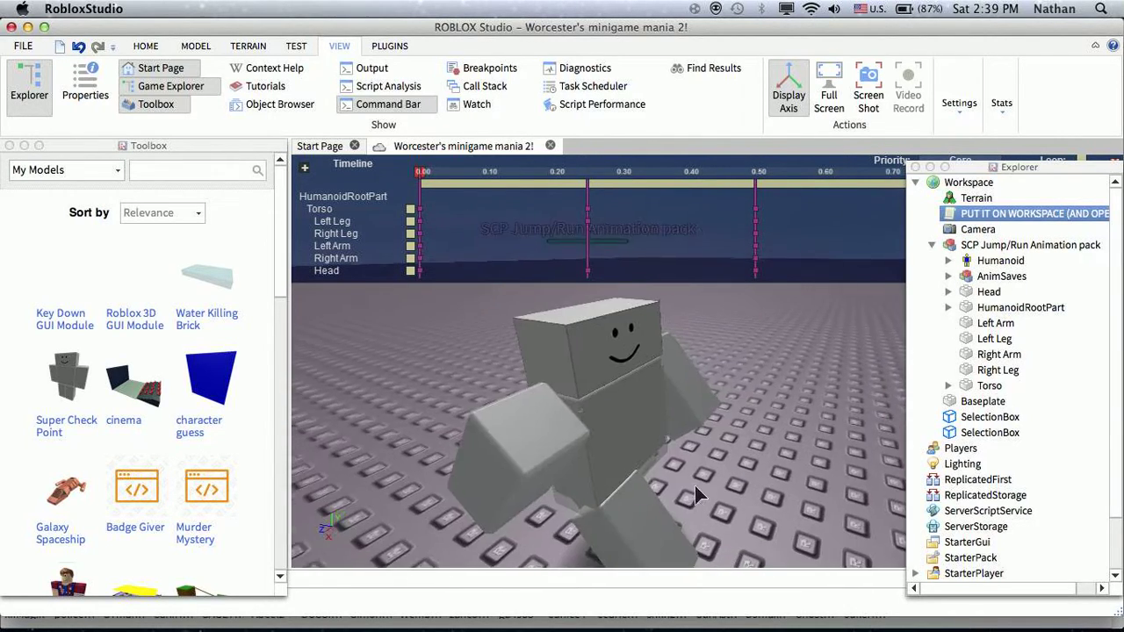
pyautogui.moveTo(711, 486)
pyautogui.mouseDown(button='right')
pyautogui.moveTo(730, 486)
pyautogui.moveTo(700, 486)
pyautogui.moveTo(711, 491)
pyautogui.mouseUp(button='right')
pyautogui.scroll(-3, 712, 487)
pyautogui.scroll(5, 711, 486)
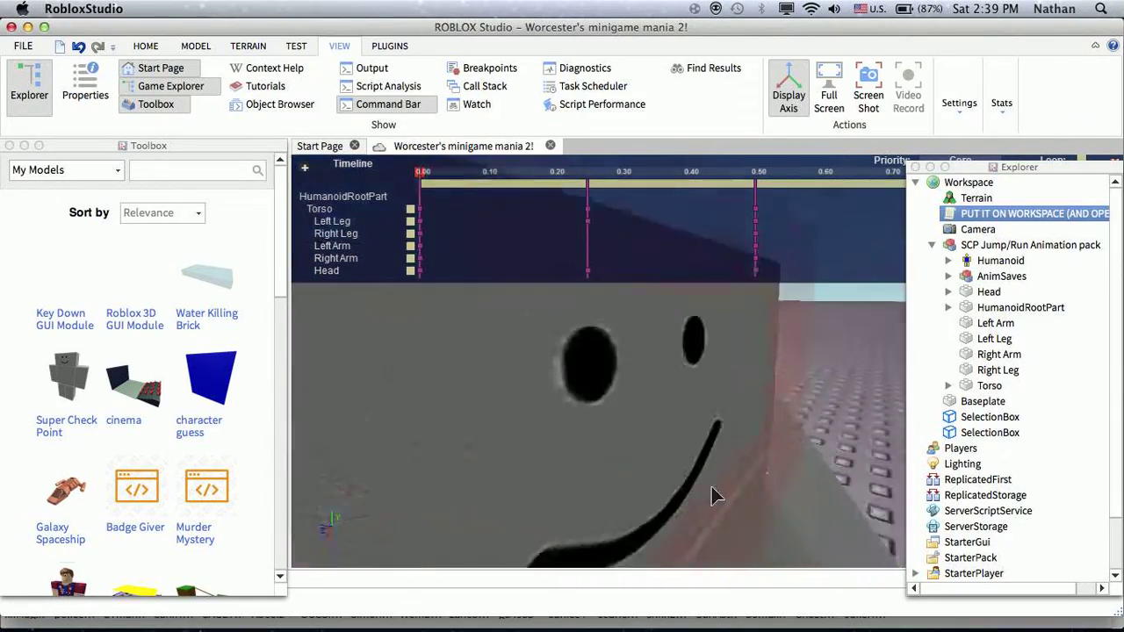
pyautogui.scroll(-3, 711, 494)
pyautogui.scroll(-3, 712, 494)
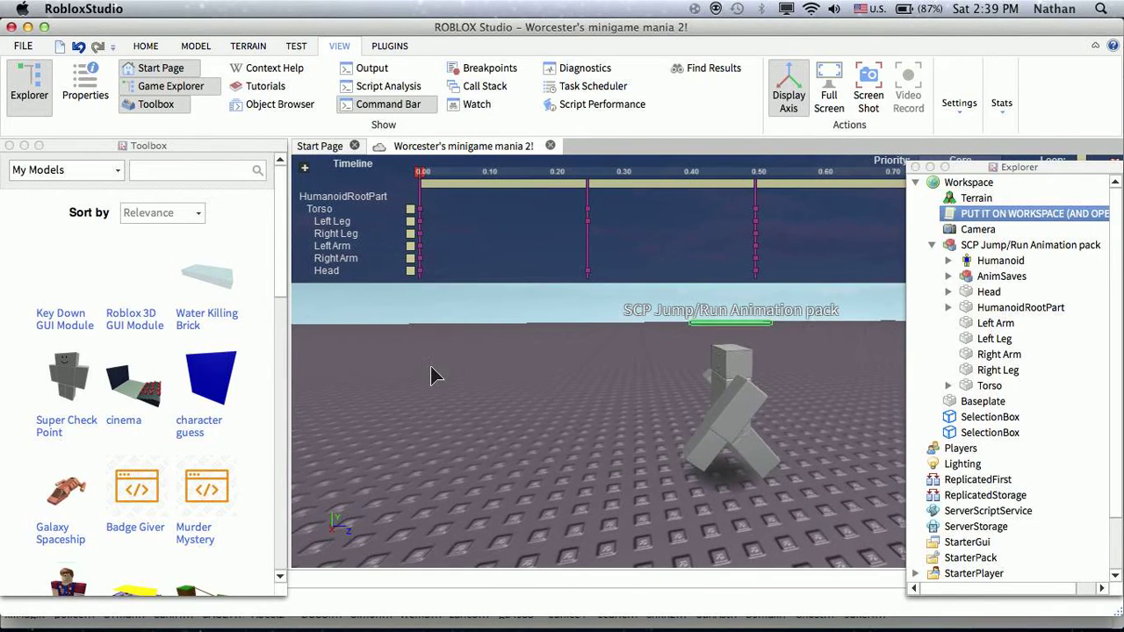
pyautogui.click(305, 169)
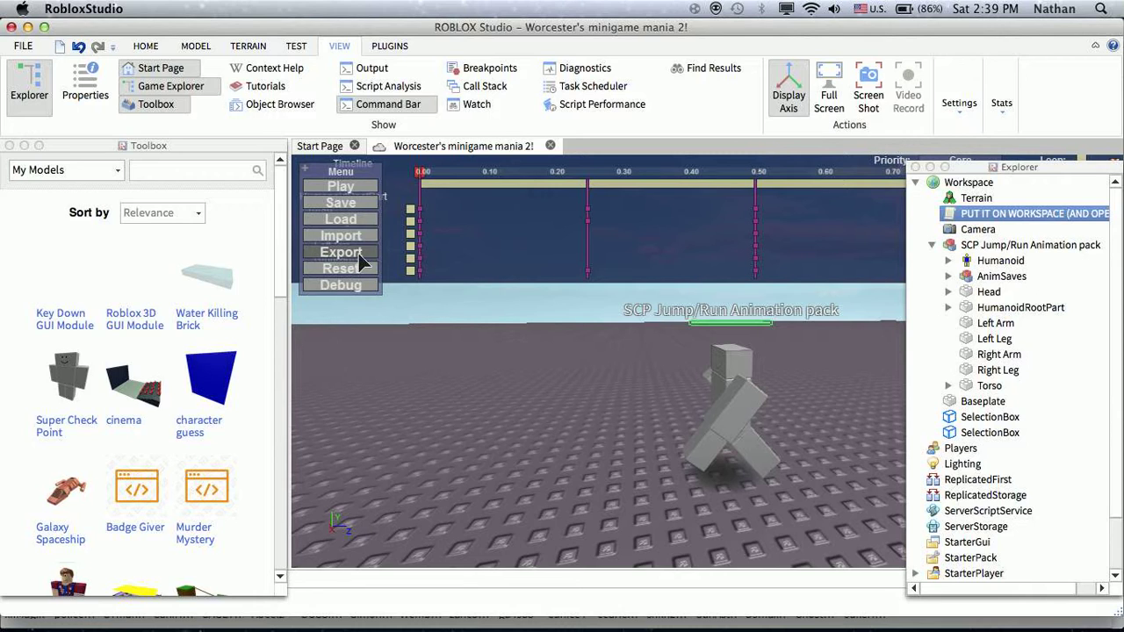
pyautogui.click(306, 170)
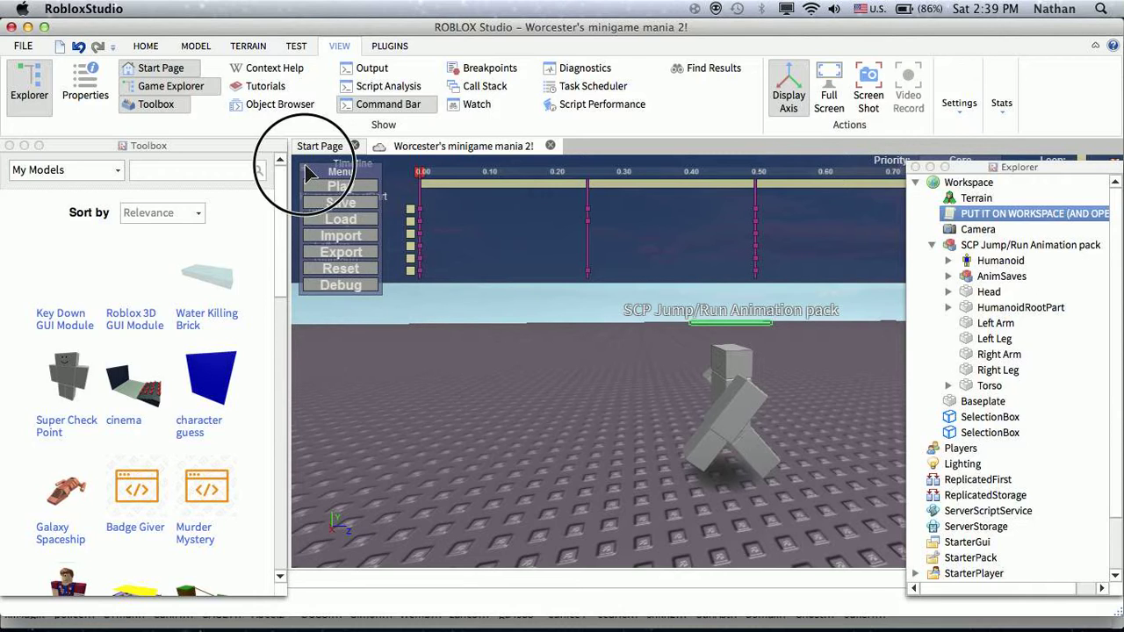
# - Load the saved Freedom! animation onto the SCP Jump/Run Animation pack character
pyautogui.moveTo(610, 376); pyautogui.dragTo(596, 358, button='right')
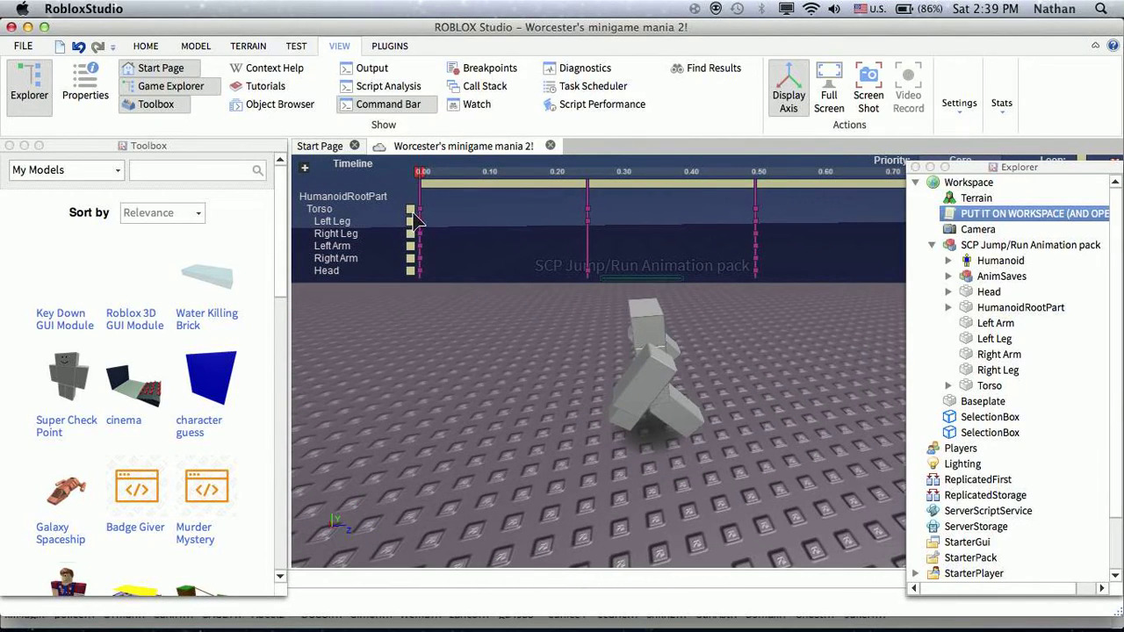
pyautogui.click(304, 169)
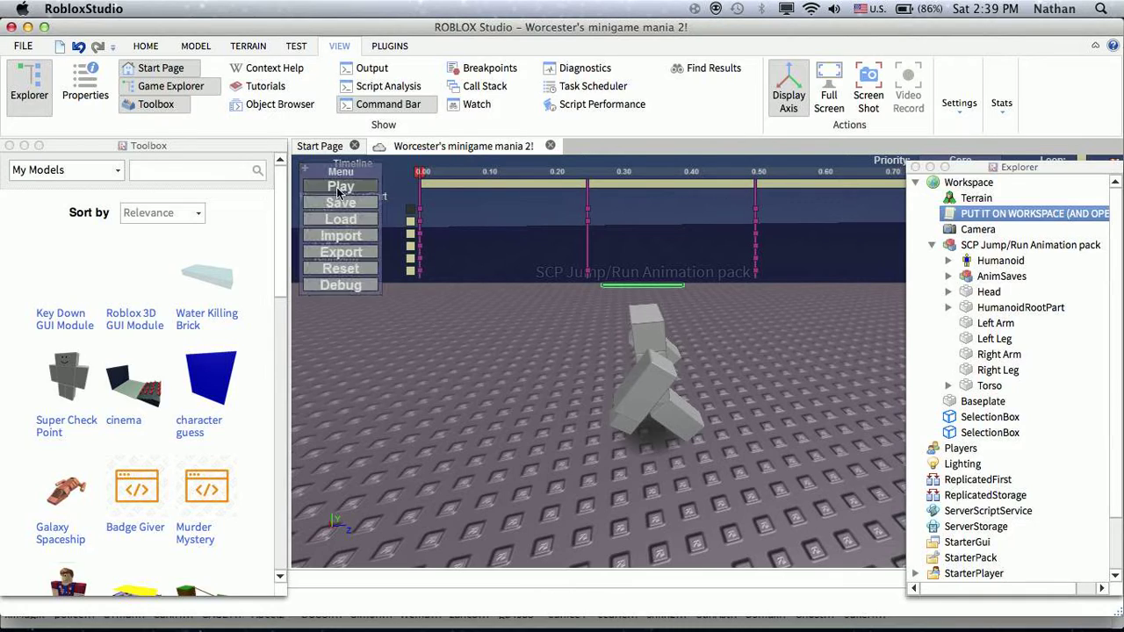
pyautogui.click(358, 217)
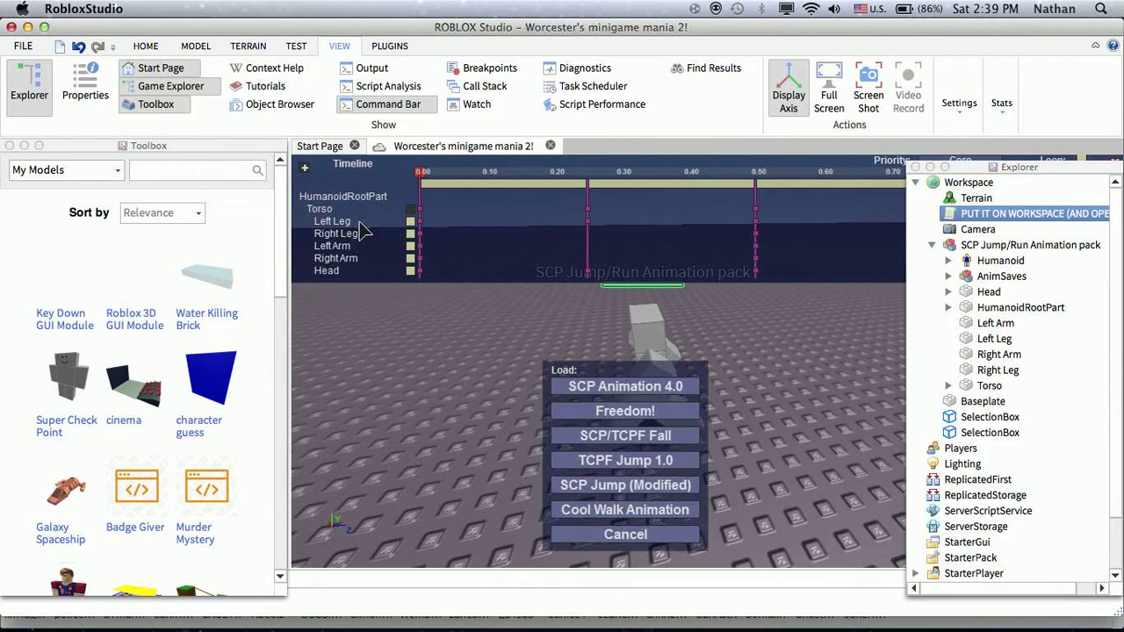
pyautogui.click(658, 421)
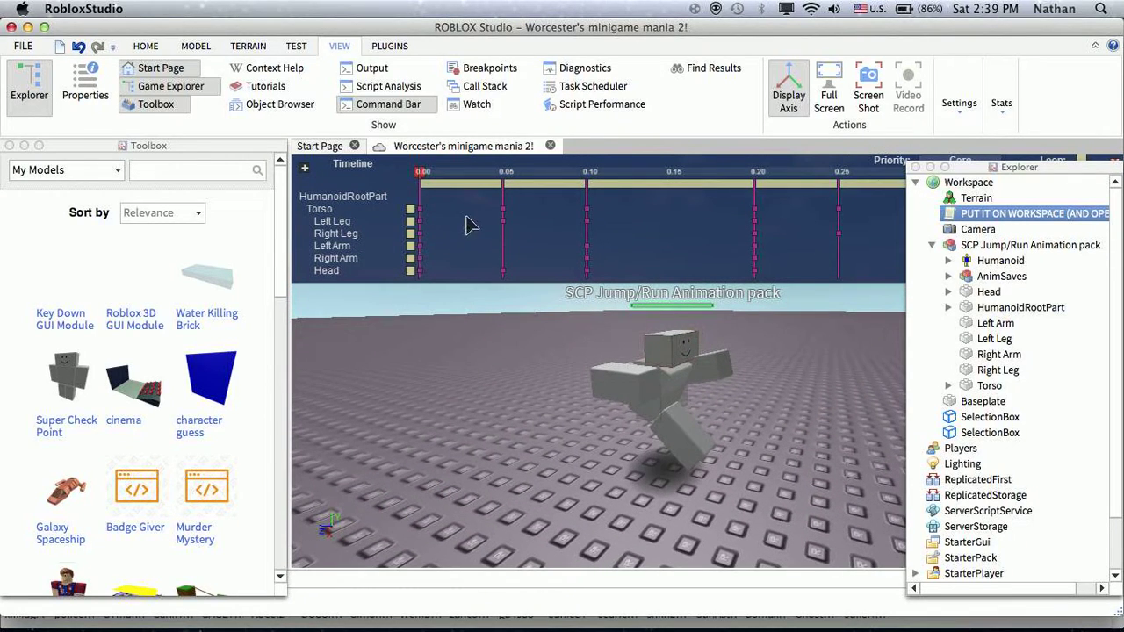
# - Play the loaded Freedom! animation, watch the character from several sides, and stop the playback
pyautogui.click(304, 170)
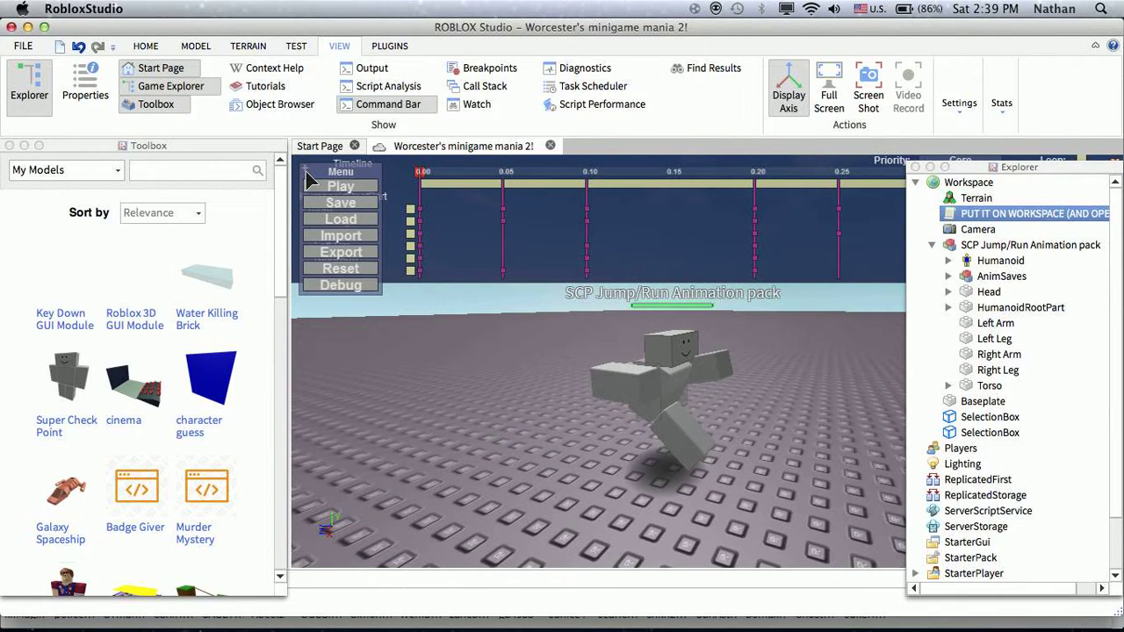
pyautogui.click(350, 188)
pyautogui.moveTo(761, 363); pyautogui.dragTo(770, 386, button='right')
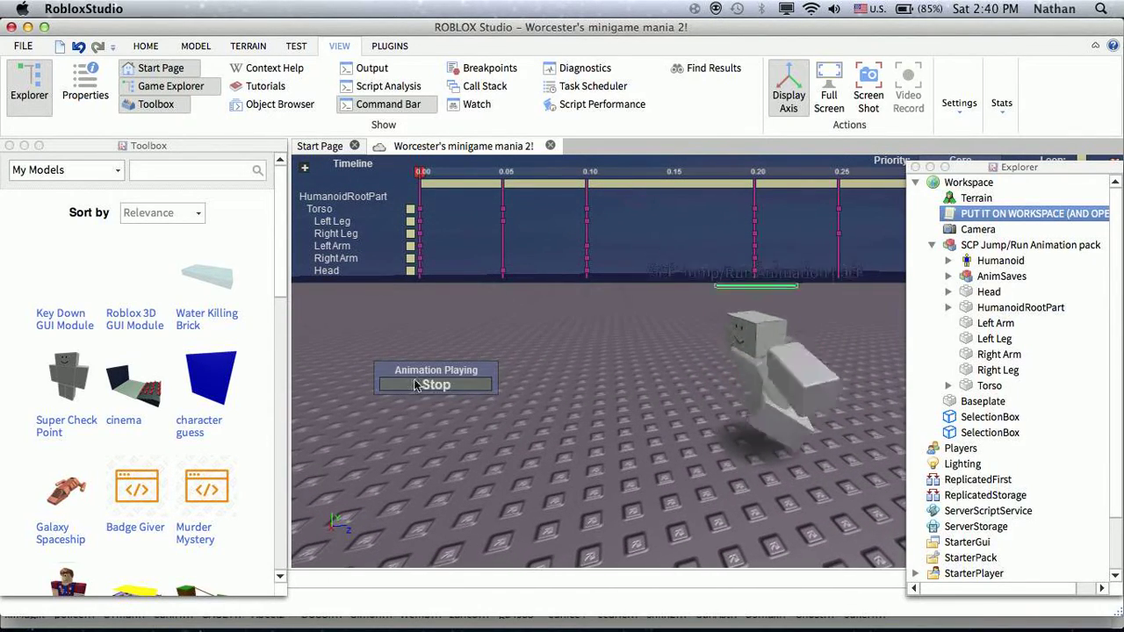
pyautogui.click(418, 387)
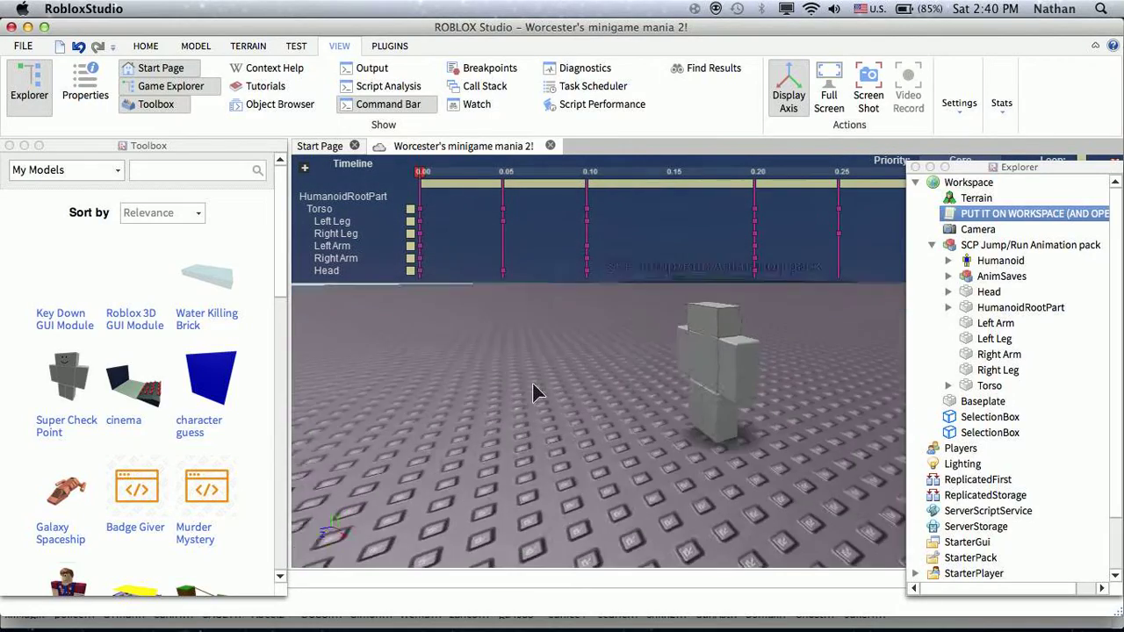
pyautogui.moveTo(532, 383); pyautogui.dragTo(539, 376, button='right')
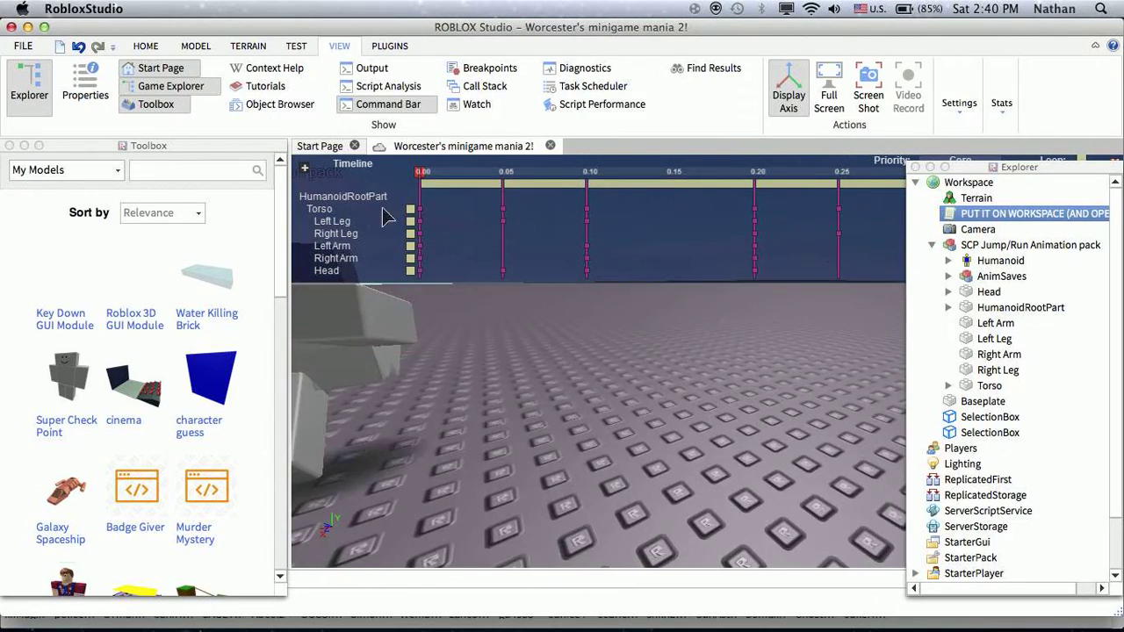
# - Load the saved SCP/TCPF Fall animation onto the character and view its pose up close
pyautogui.click(305, 167)
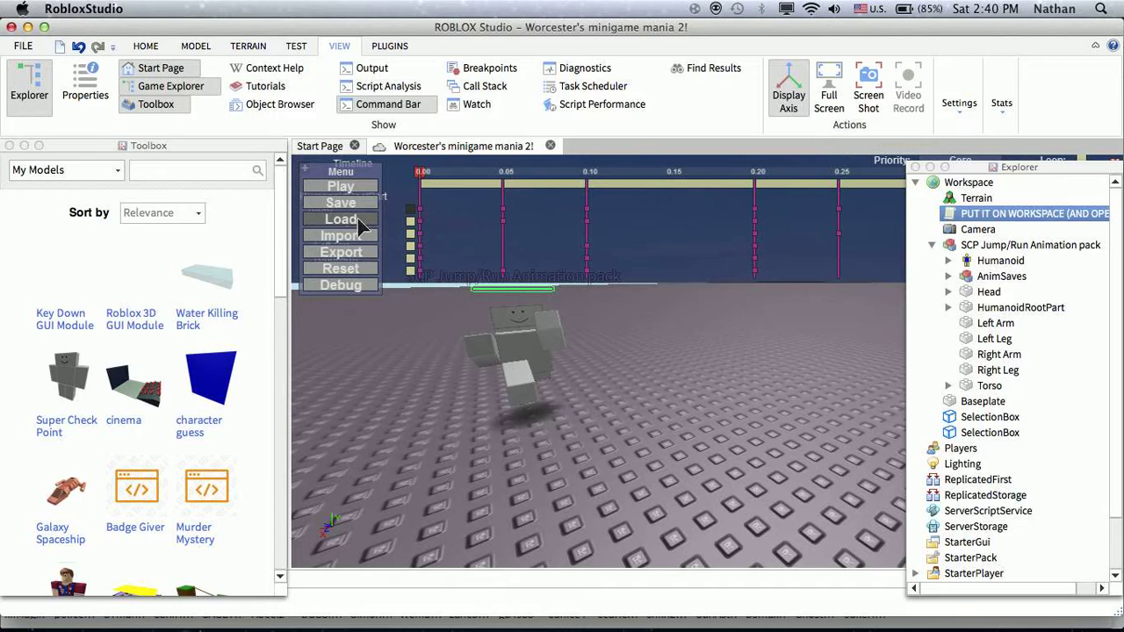
pyautogui.click(351, 219)
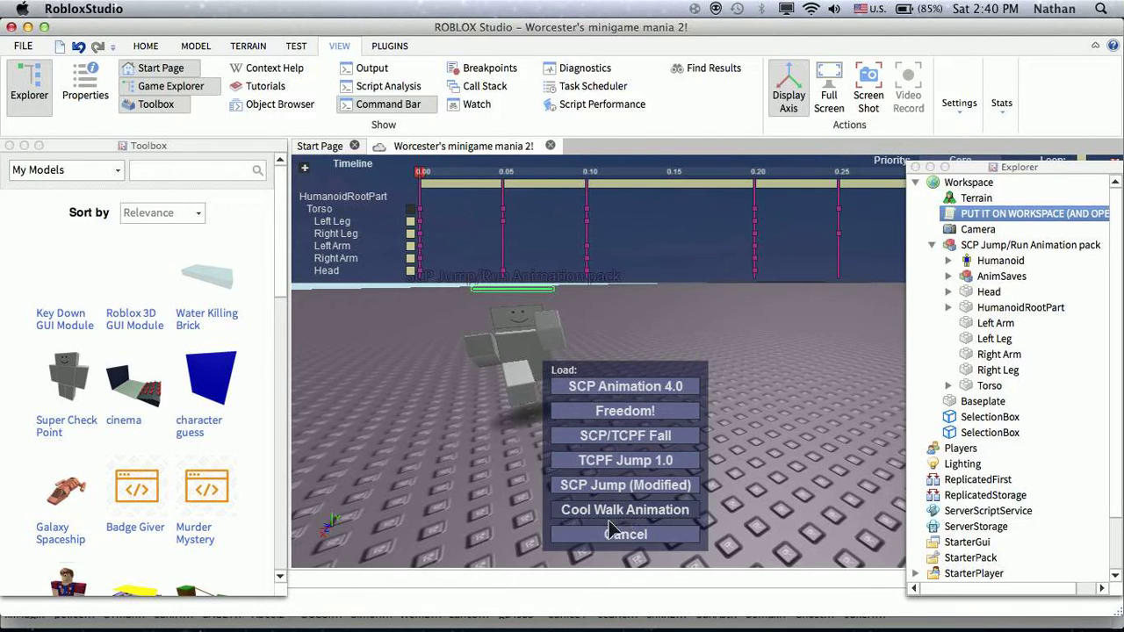
pyautogui.click(629, 436)
pyautogui.press('w')
pyautogui.moveTo(734, 462)
pyautogui.mouseDown(button='right')
pyautogui.moveTo(709, 462)
pyautogui.moveTo(734, 463)
pyautogui.mouseUp(button='right')
pyautogui.scroll(-5, 734, 465)
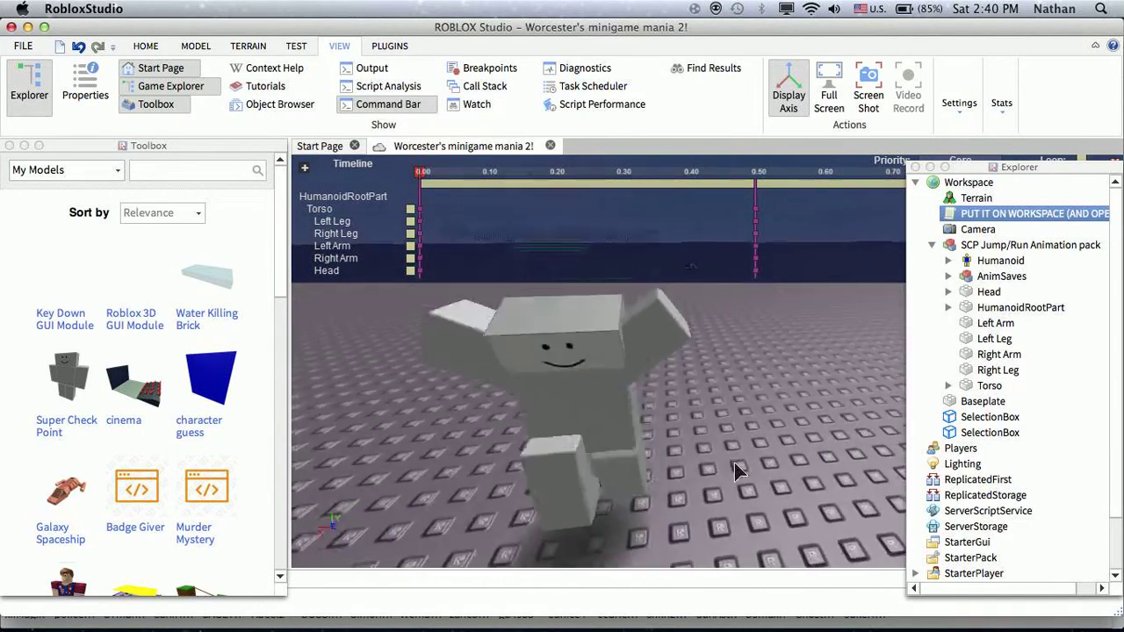
# - Switch to Google Chrome, return to the animations inventory, and open the SCP/TCPF Fall! animation page
pyautogui.click(305, 168)
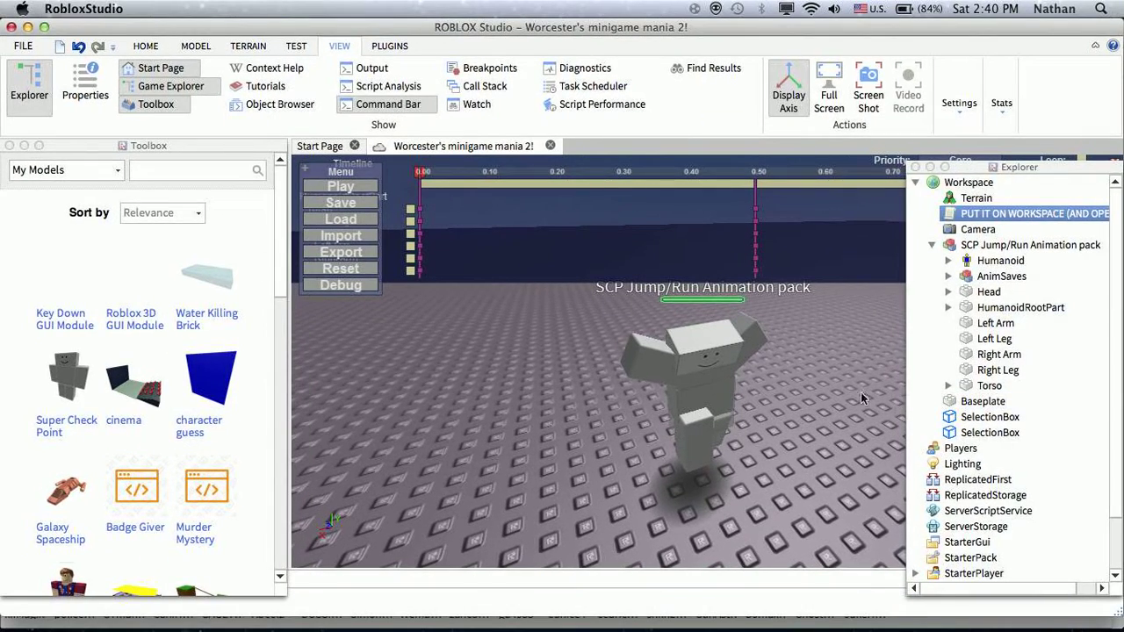
pyautogui.moveTo(827, 628)
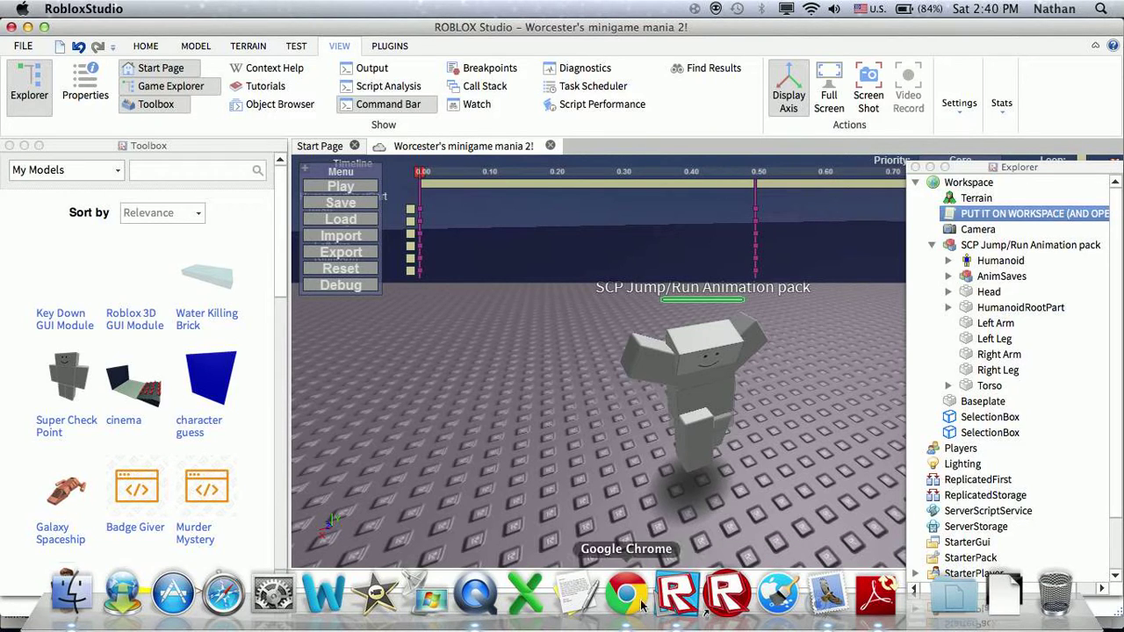
pyautogui.click(627, 595)
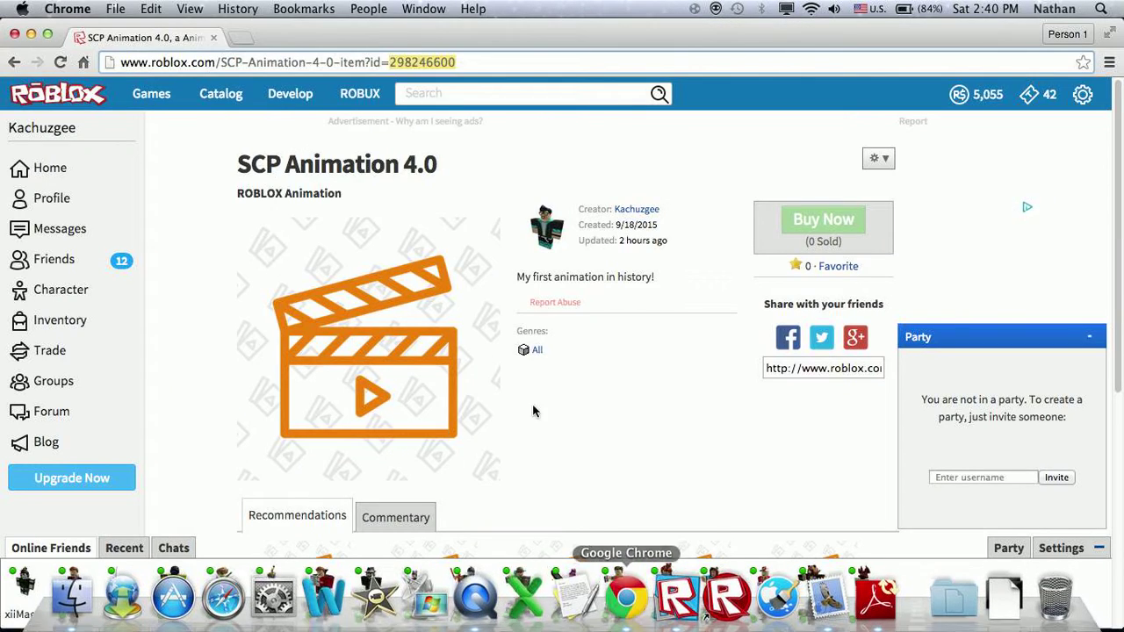
pyautogui.click(15, 63)
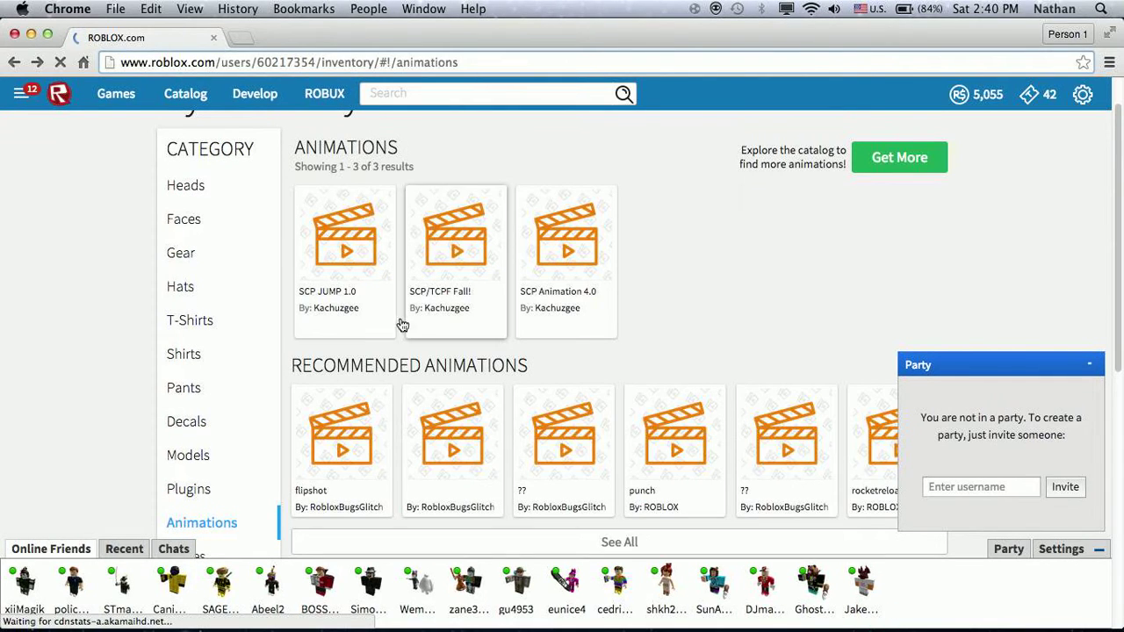
pyautogui.click(444, 301)
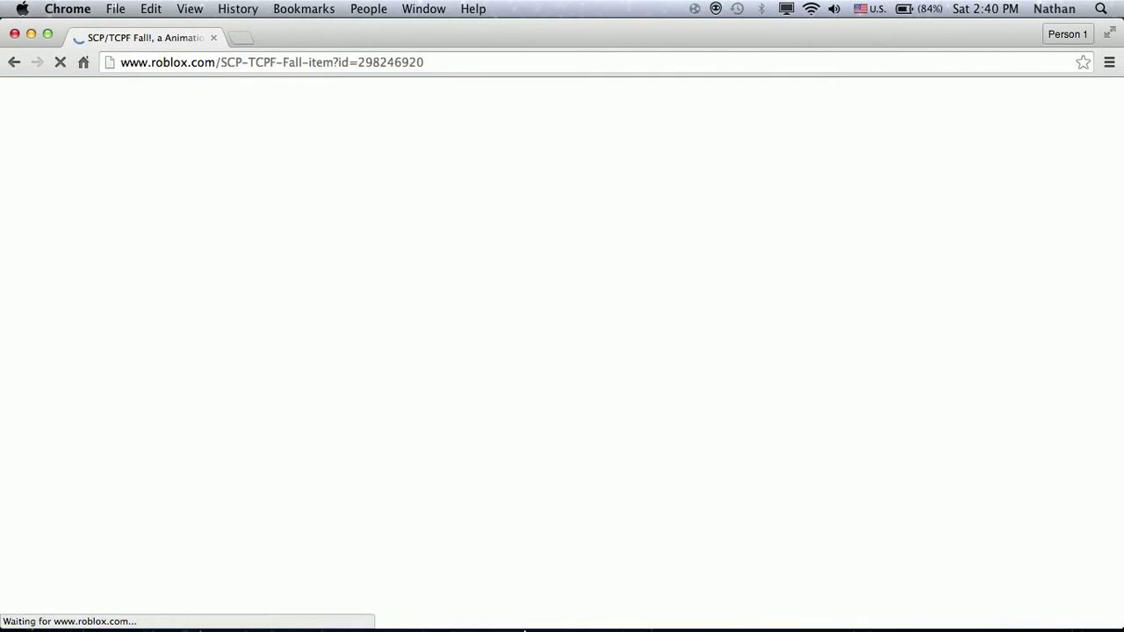
# - Switch back to Roblox Studio and open the PUT IT ON WORKSPACE (AND OPEN IT) script at the empty JumpAnim ID
pyautogui.moveTo(524, 605)
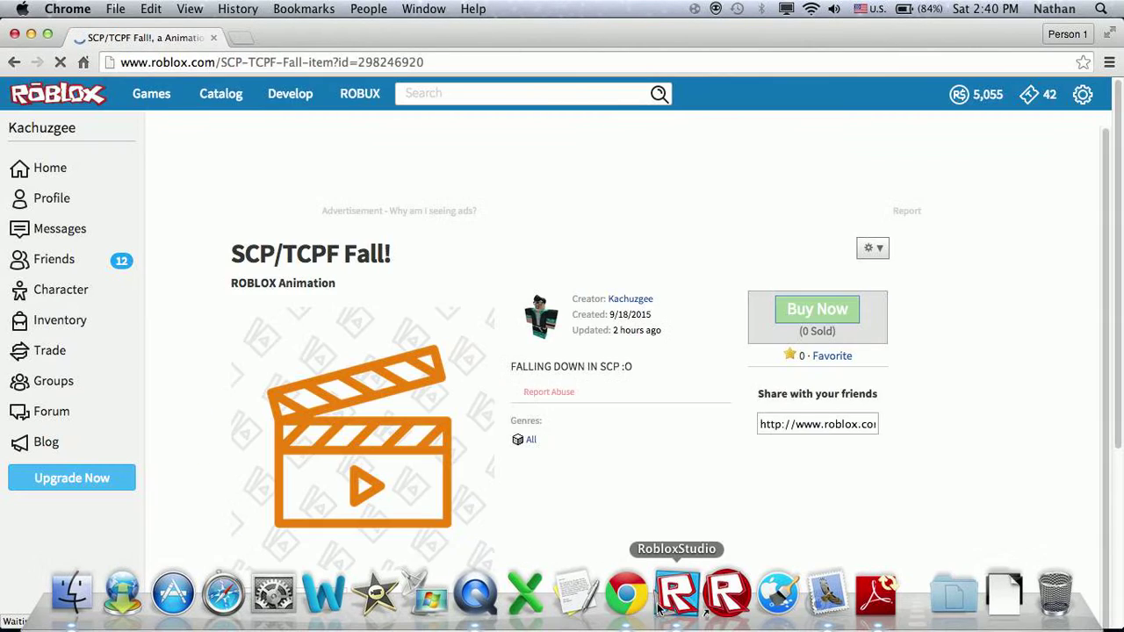
pyautogui.click(680, 593)
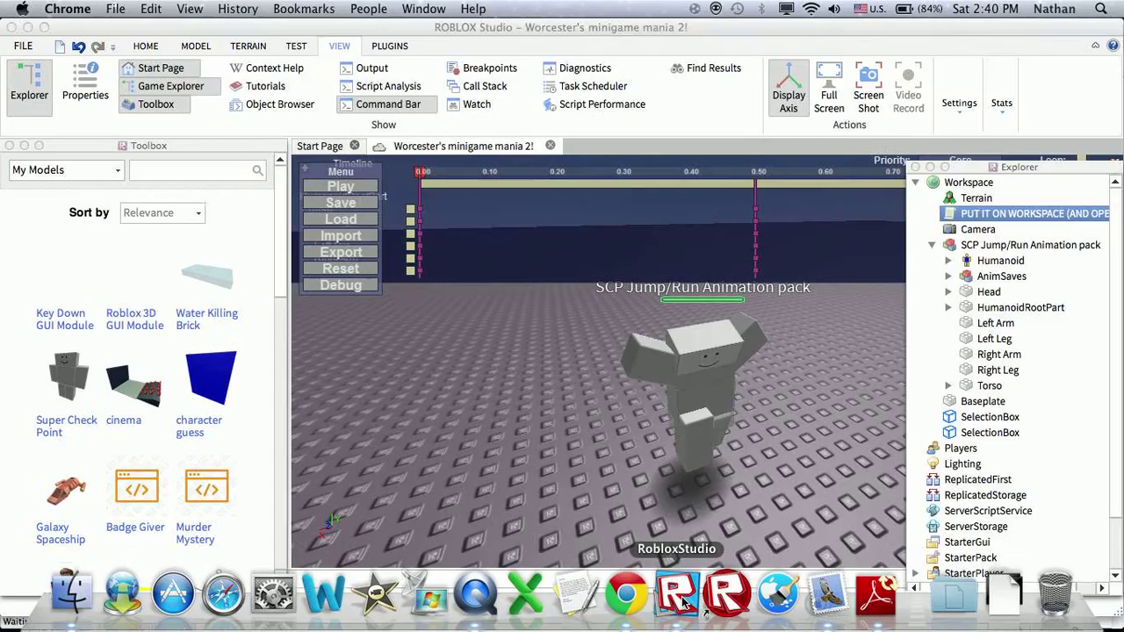
pyautogui.doubleClick(973, 215)
pyautogui.click(913, 167)
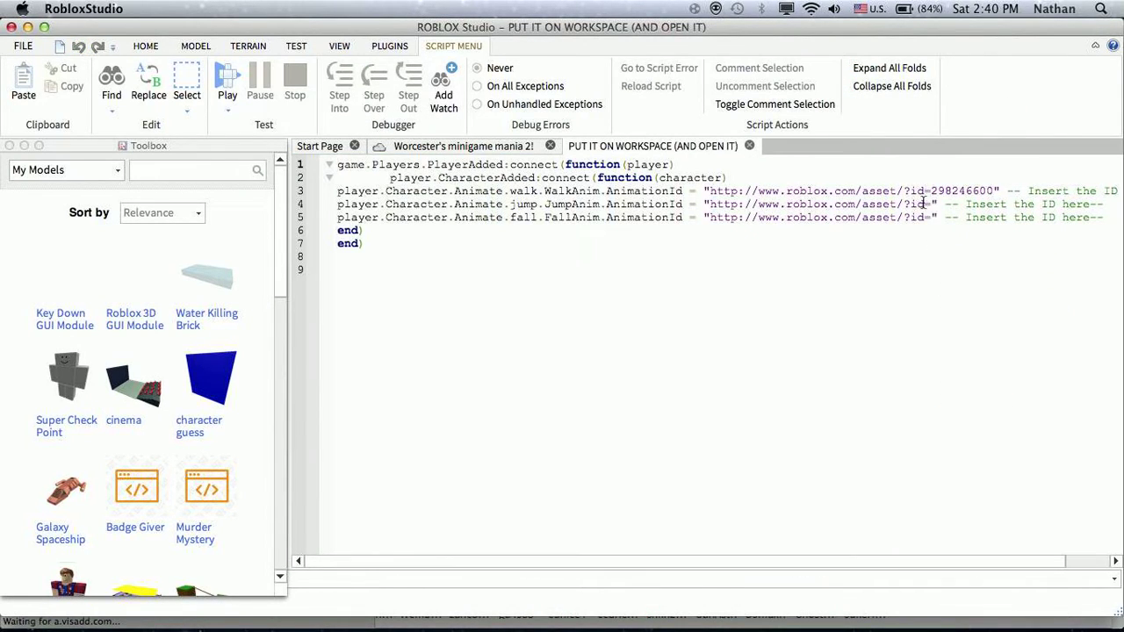
pyautogui.click(932, 204)
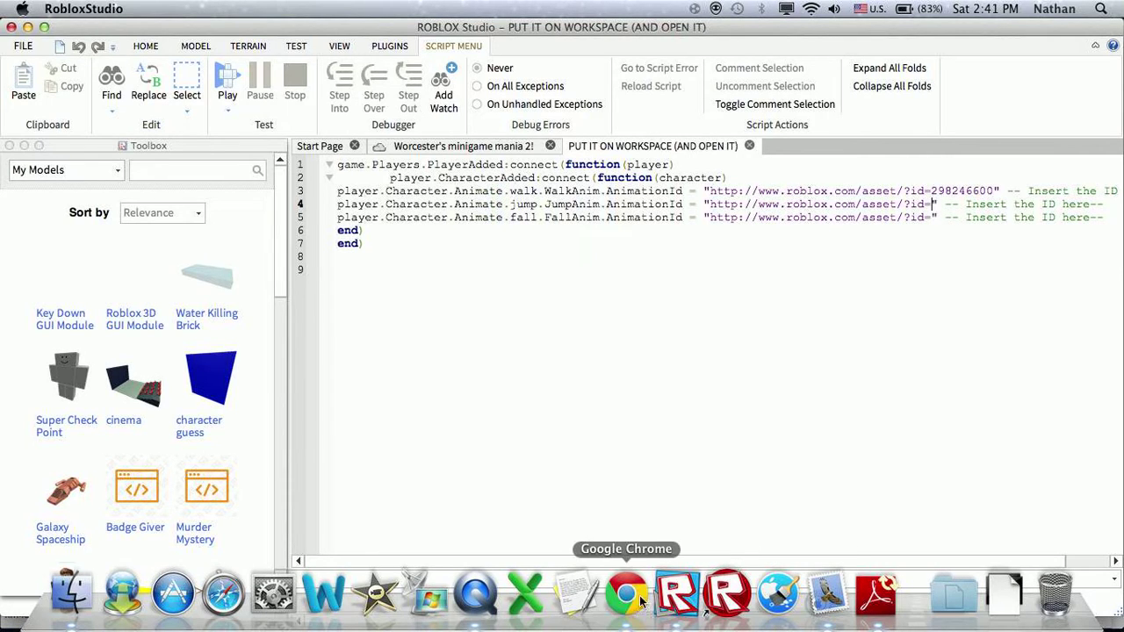
# - Copy the ID 298246920 from the SCP/TCPF Fall! page address in Google Chrome
pyautogui.click(628, 597)
pyautogui.click(392, 62)
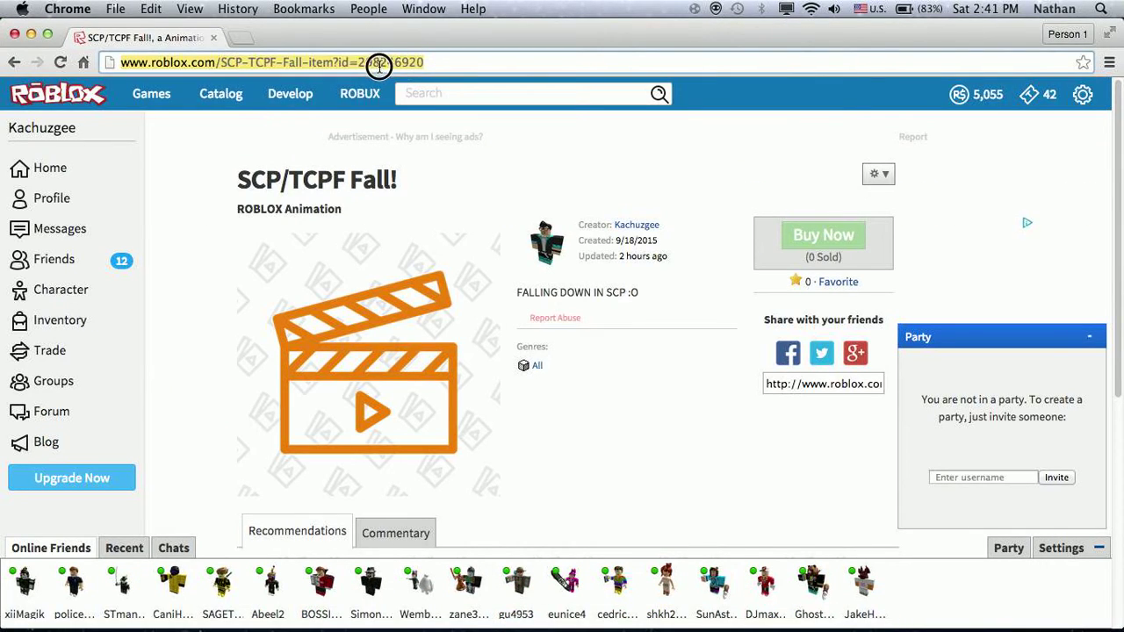
pyautogui.moveTo(443, 63); pyautogui.dragTo(360, 64)
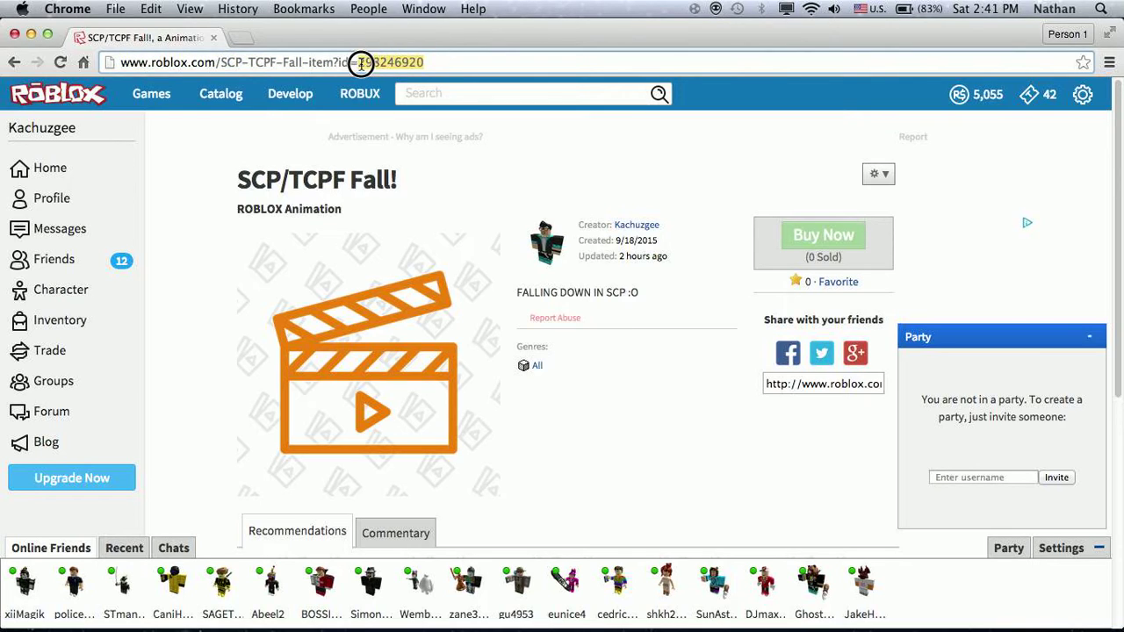
pyautogui.rightClick(376, 68)
pyautogui.click(403, 85)
pyautogui.moveTo(740, 615)
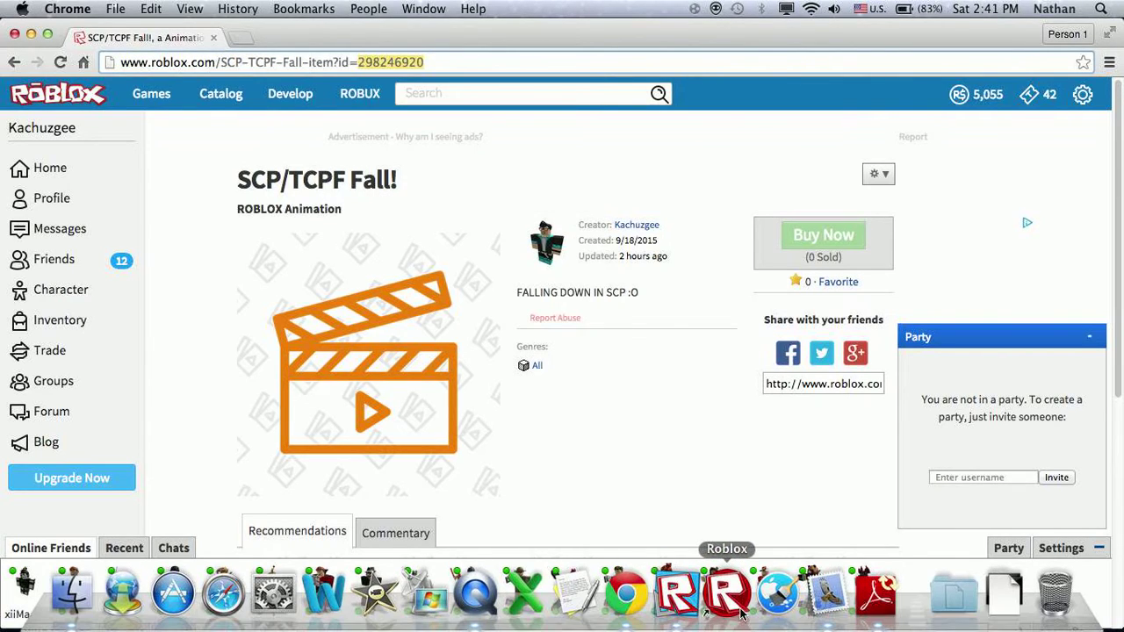
# - Return to Roblox Studio, paste 298246920 as the JumpAnim ID on line 4, and close the script
pyautogui.click(677, 595)
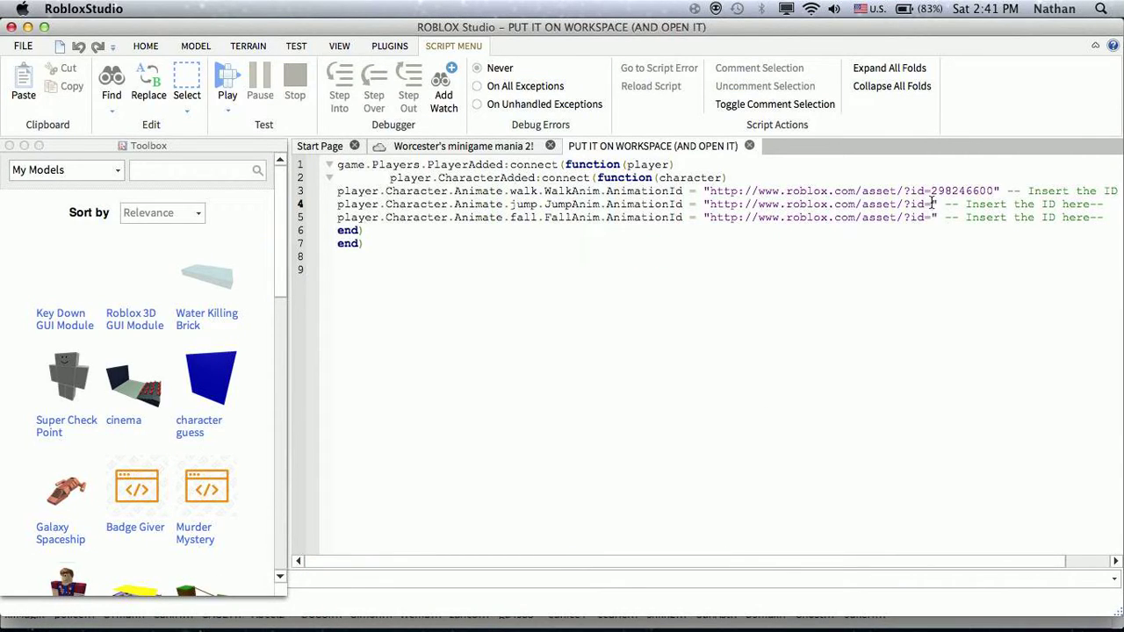
pyautogui.rightClick(932, 203)
pyautogui.click(956, 301)
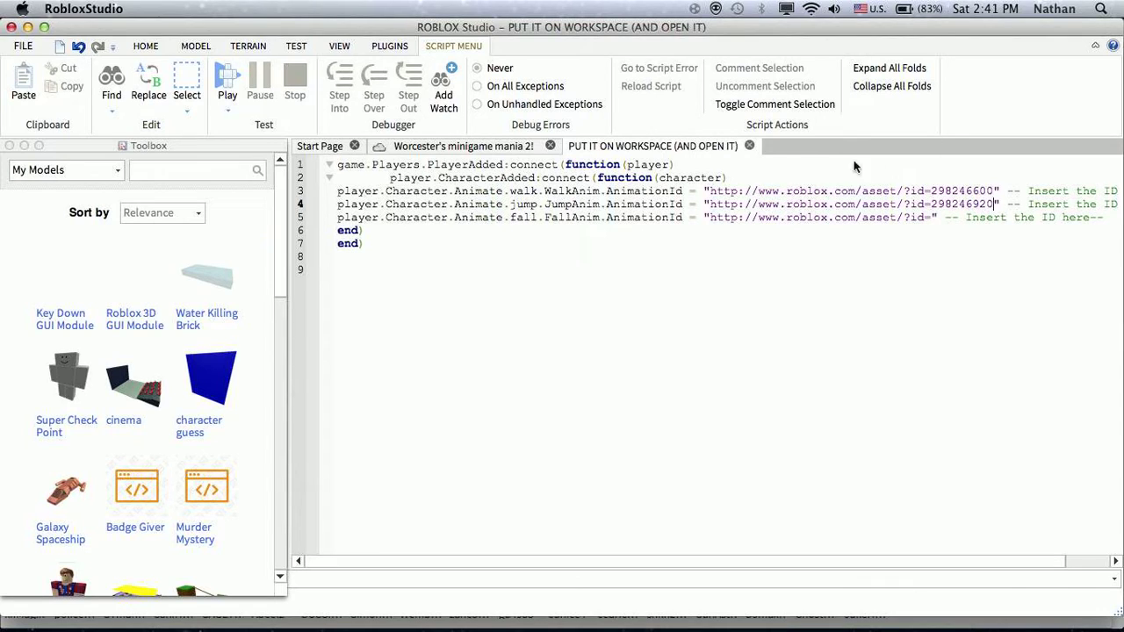
pyautogui.click(748, 146)
# - Switch to Google Chrome and open the SCP JUMP 1.0 page from the Animations category of the inventory
pyautogui.moveTo(692, 614)
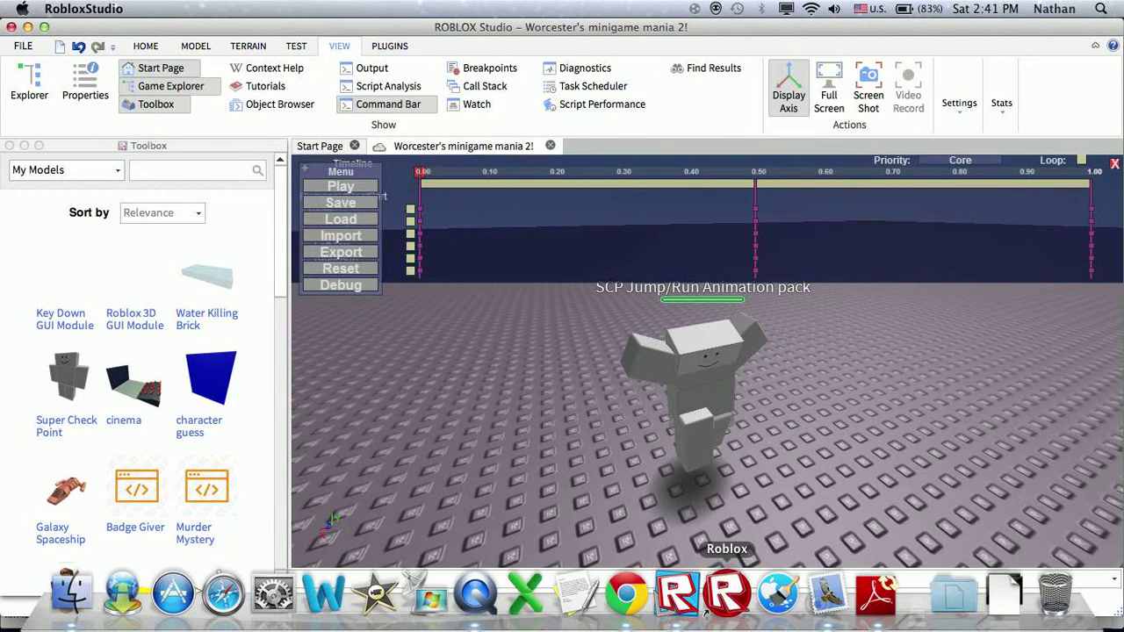
pyautogui.click(628, 604)
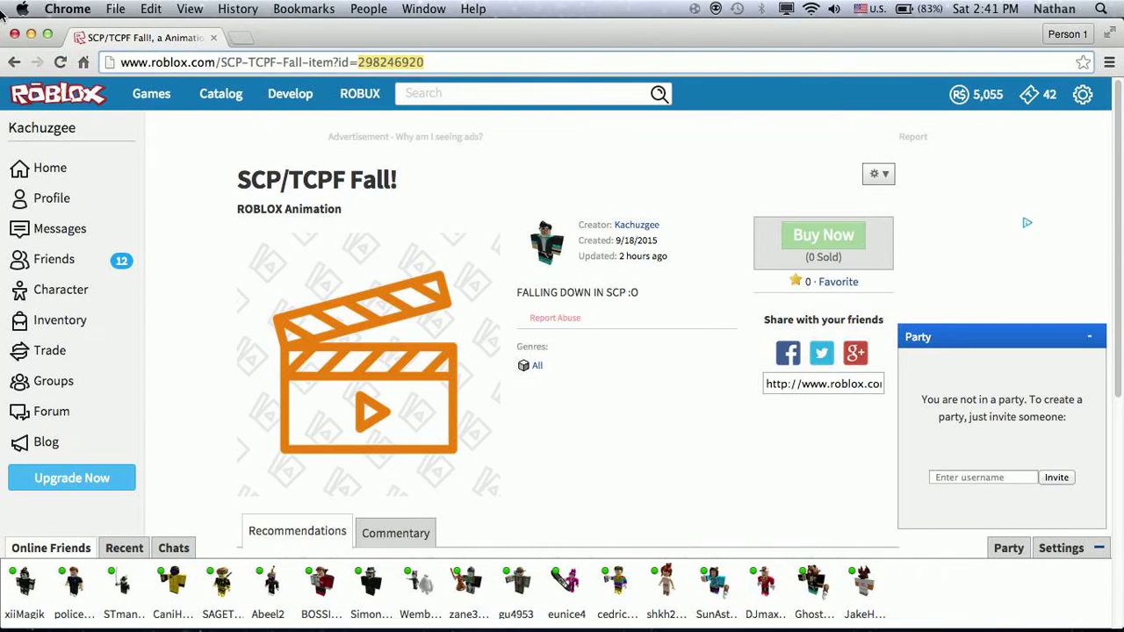
pyautogui.click(11, 64)
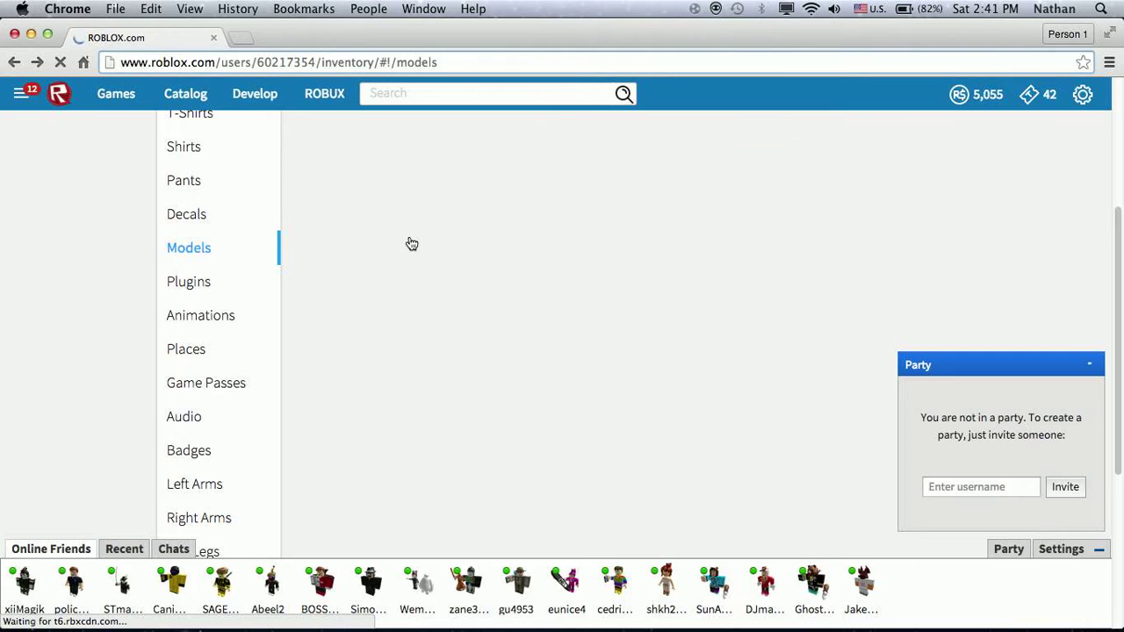
pyautogui.scroll(3, 448, 250)
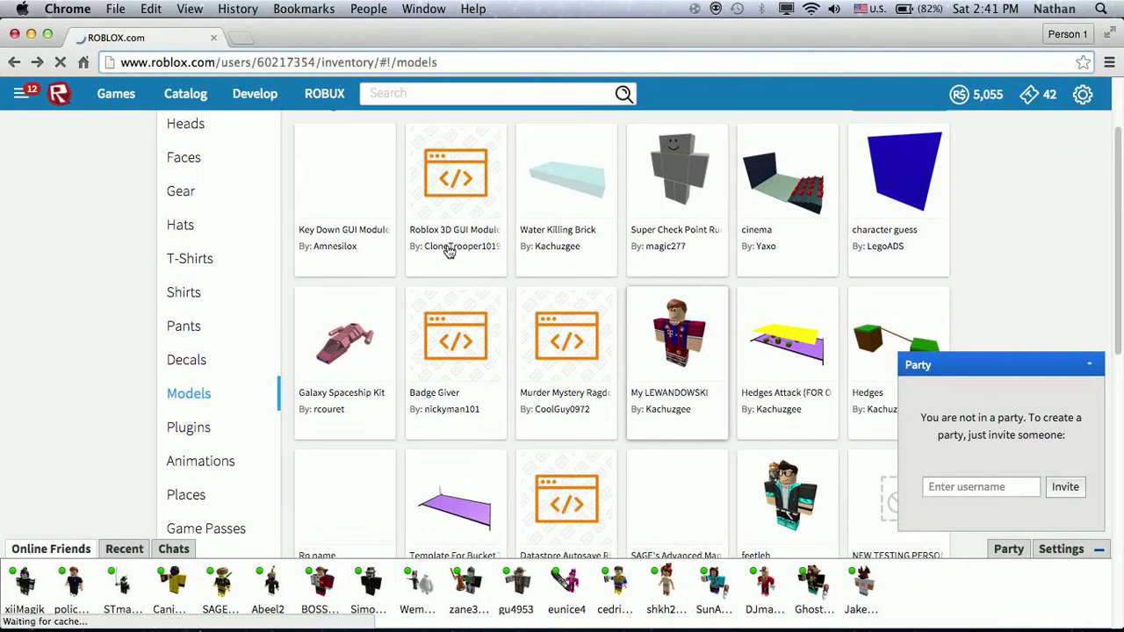
pyautogui.scroll(-1, 180, 456)
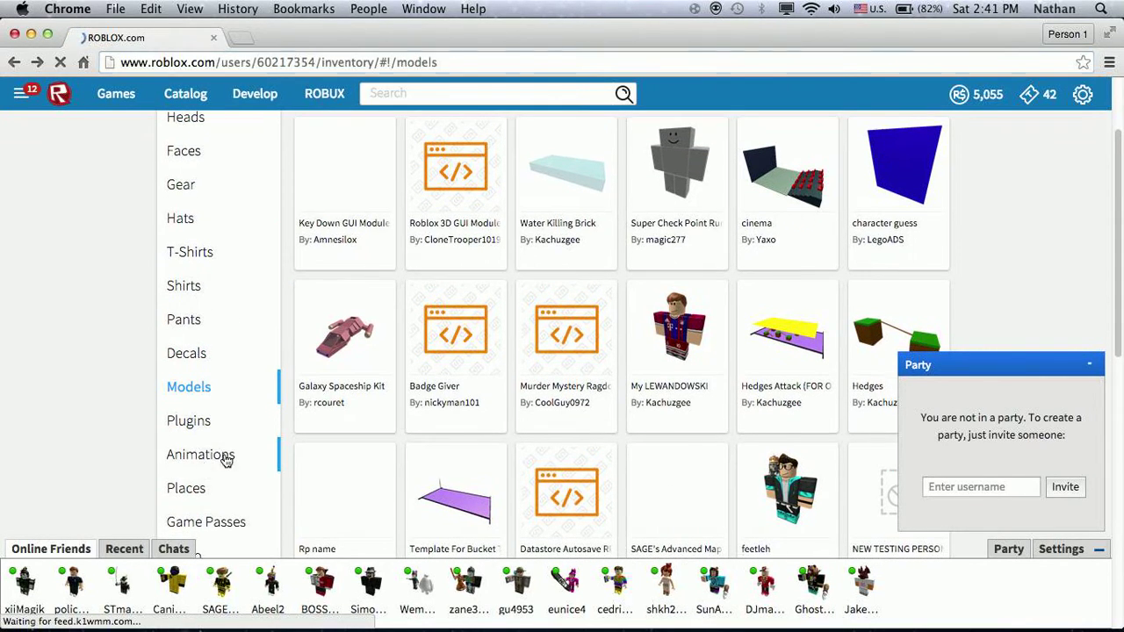
pyautogui.doubleClick(222, 457)
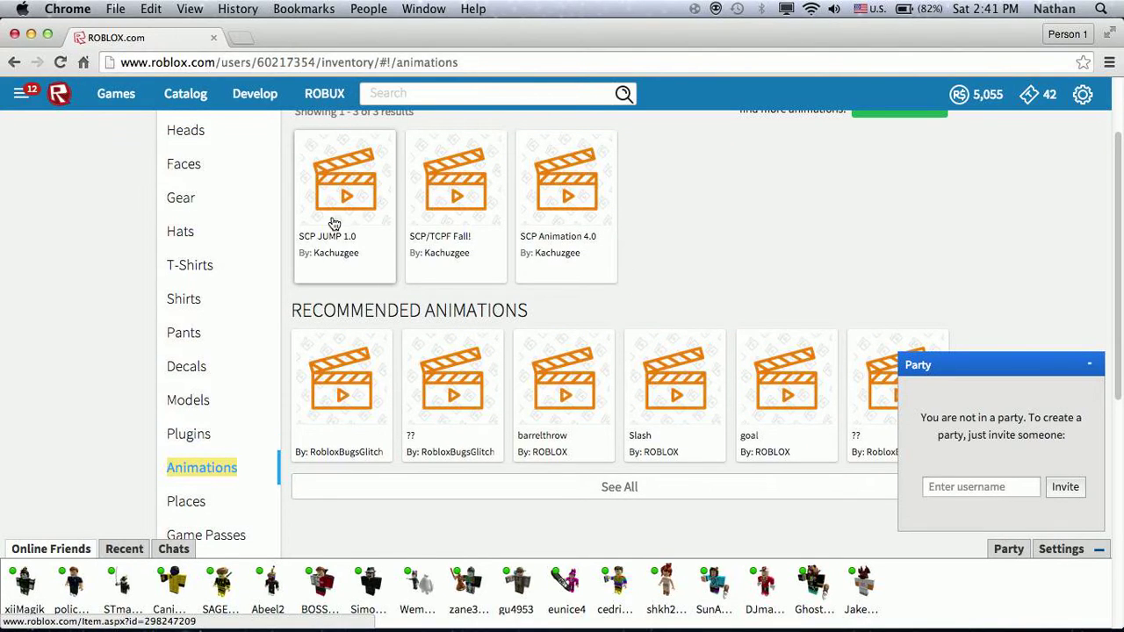
pyautogui.click(336, 221)
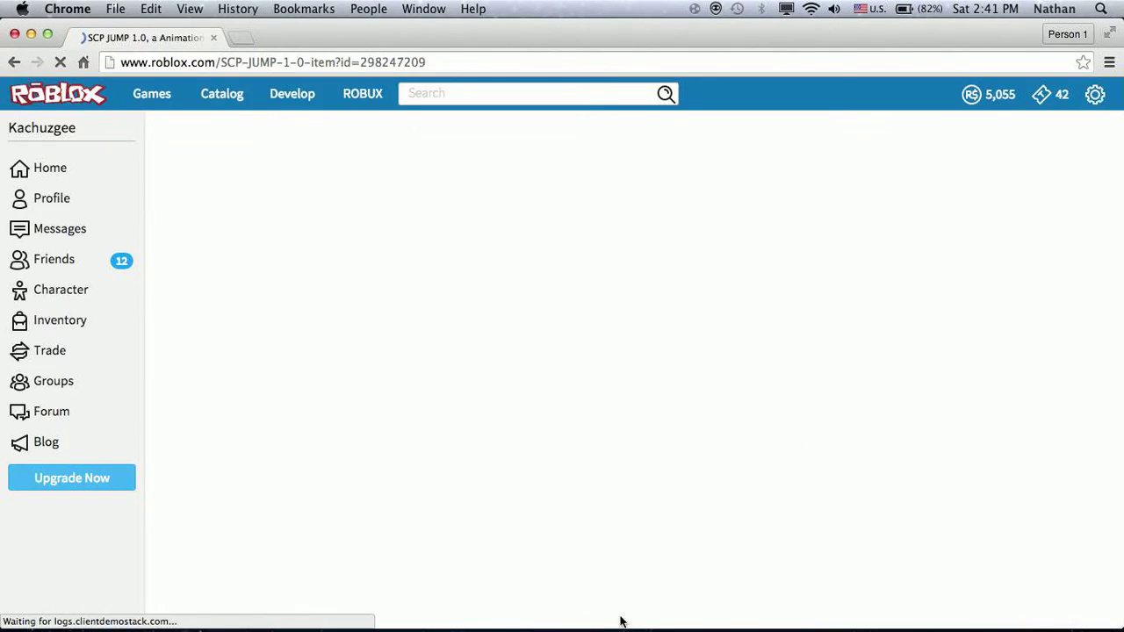
# - Switch back to Roblox Studio and show the Explorer
pyautogui.moveTo(670, 608)
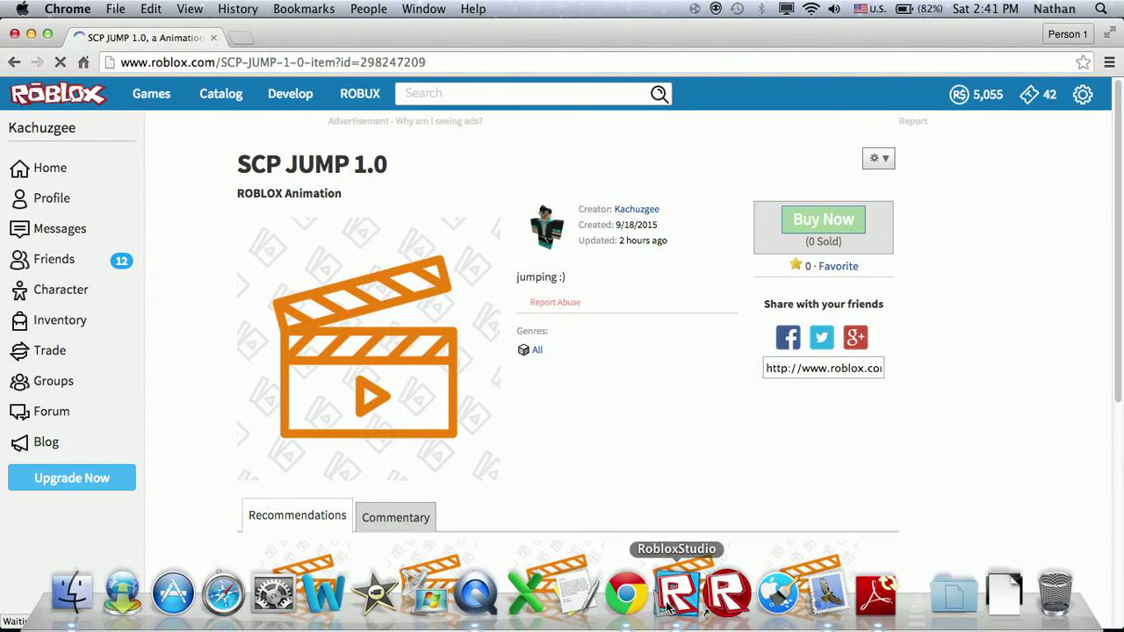
pyautogui.click(676, 597)
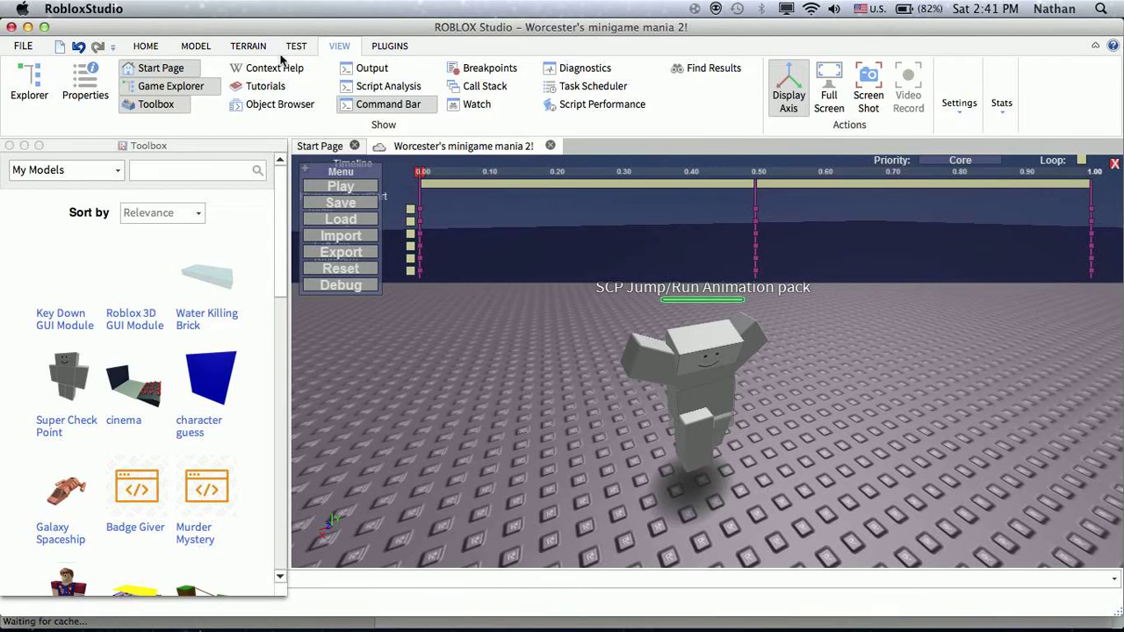
pyautogui.click(29, 83)
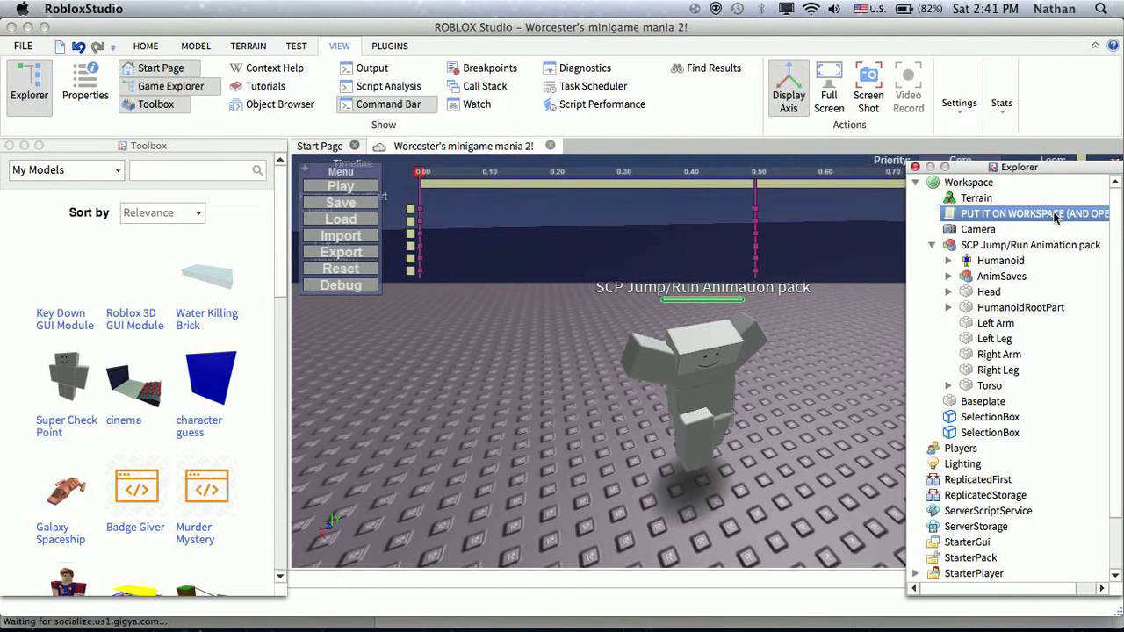
# - Open the Workspace script, then switch to Google Chrome and copy the ID 298247209 from the SCP JUMP 1.0 page address
pyautogui.doubleClick(1056, 218)
pyautogui.click(914, 167)
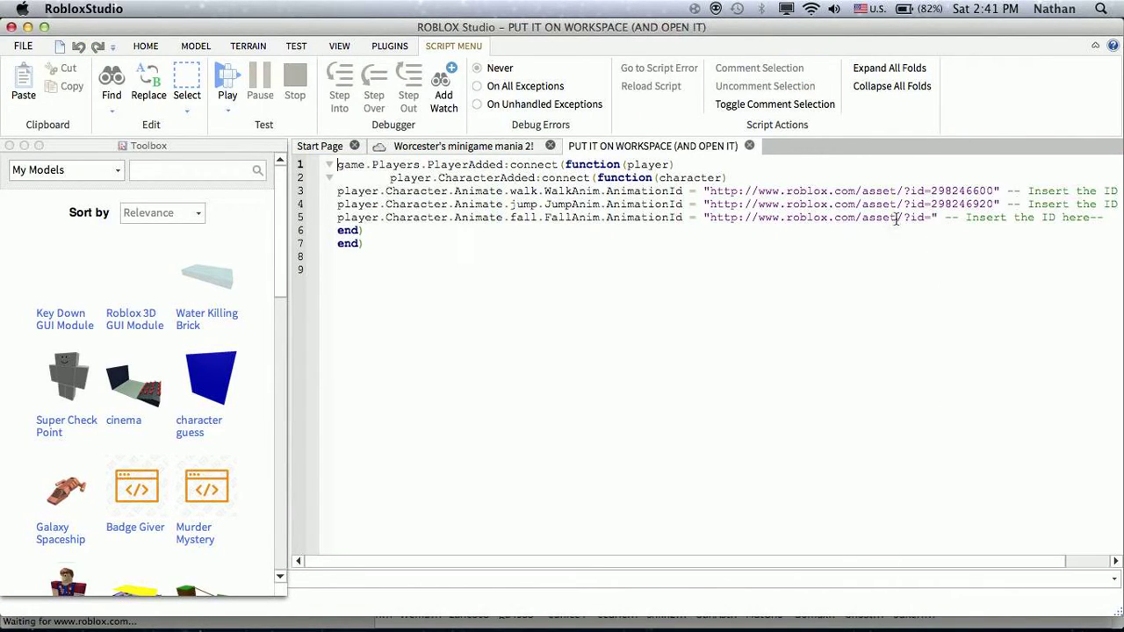
pyautogui.moveTo(664, 619)
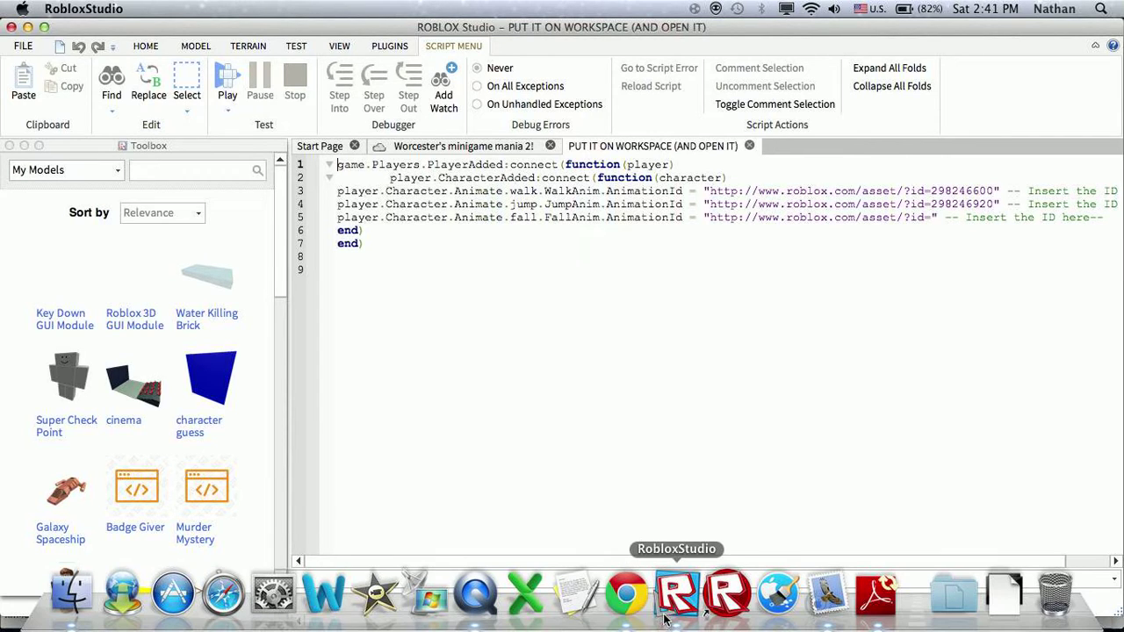
pyautogui.click(626, 606)
pyautogui.doubleClick(373, 62)
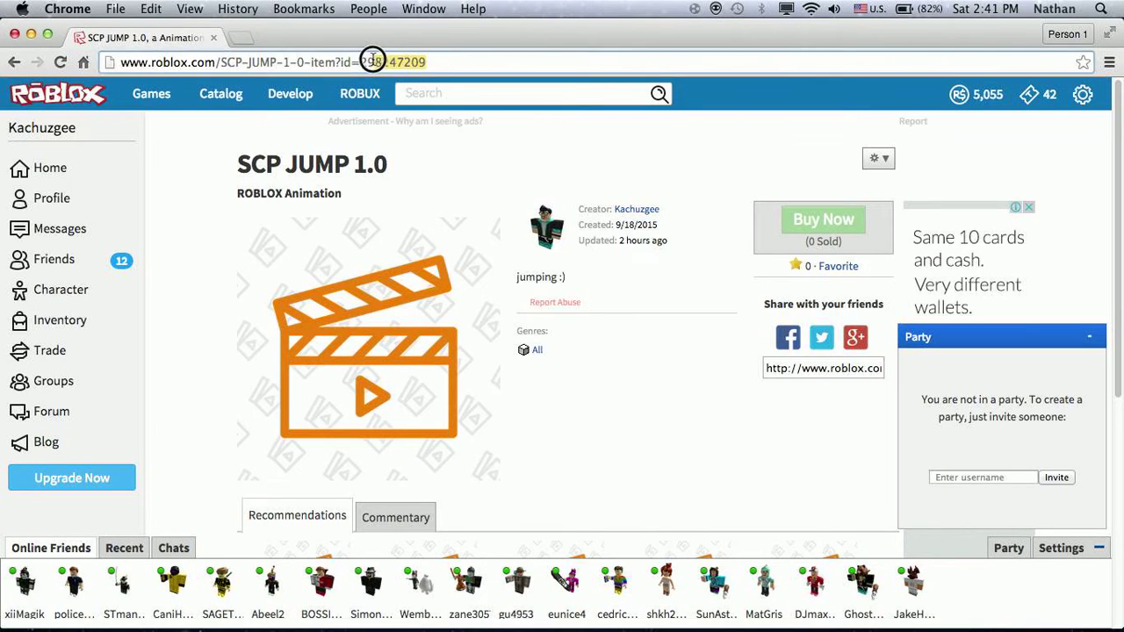
pyautogui.moveTo(373, 62); pyautogui.dragTo(360, 62)
pyautogui.rightClick(374, 62)
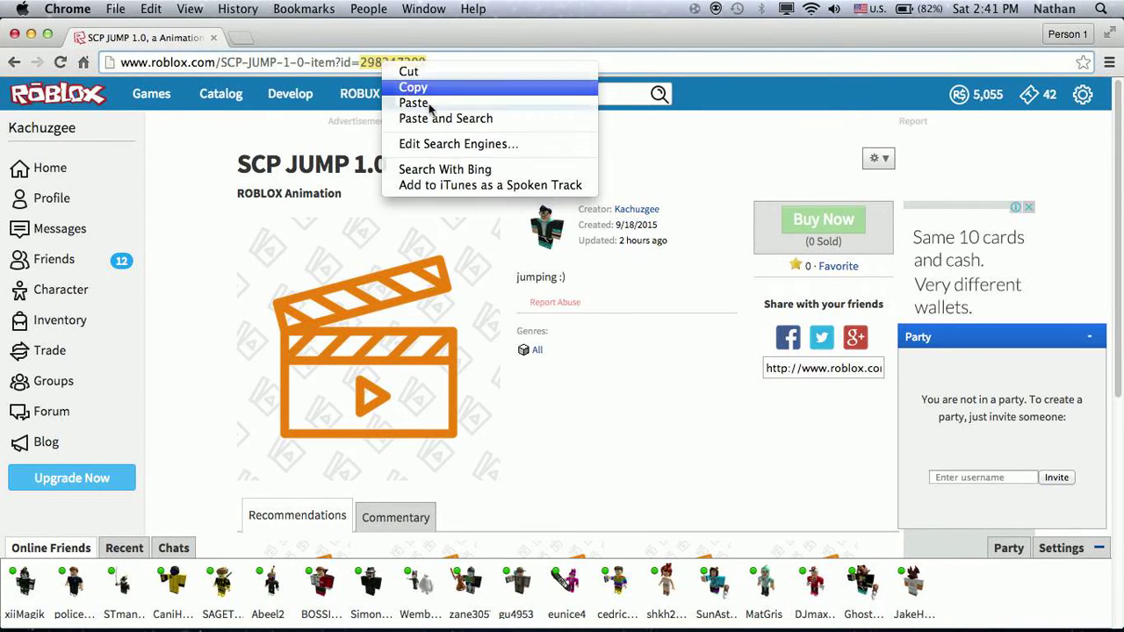
pyautogui.click(401, 86)
# - Return to Roblox Studio, paste 298247209 as the FallAnim ID on line 5, and close the script
pyautogui.moveTo(721, 625)
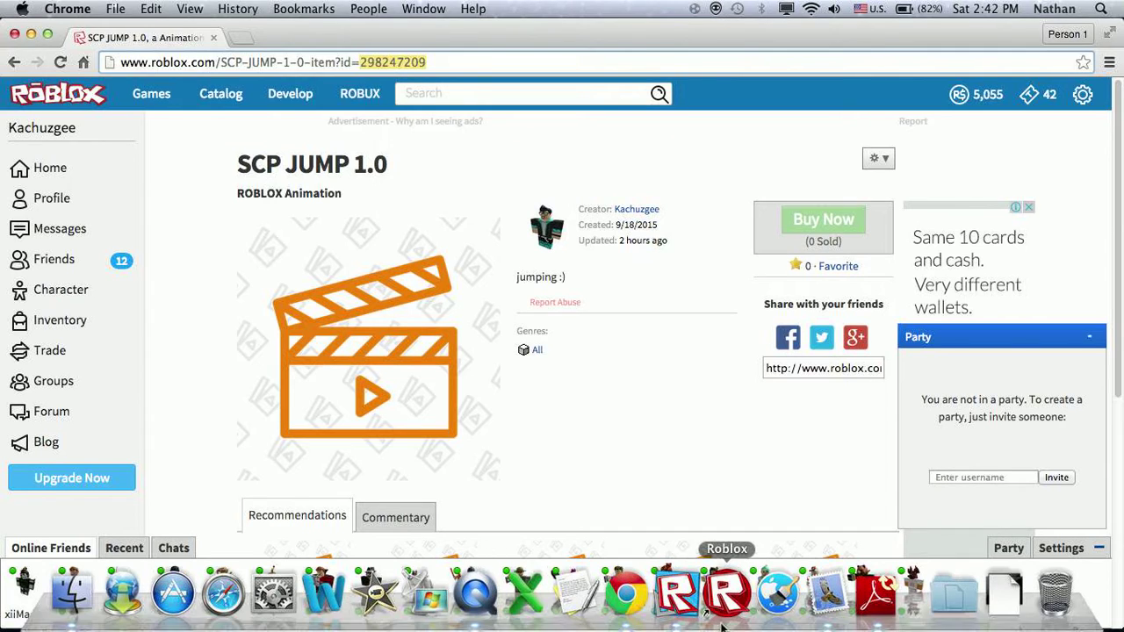
pyautogui.click(677, 595)
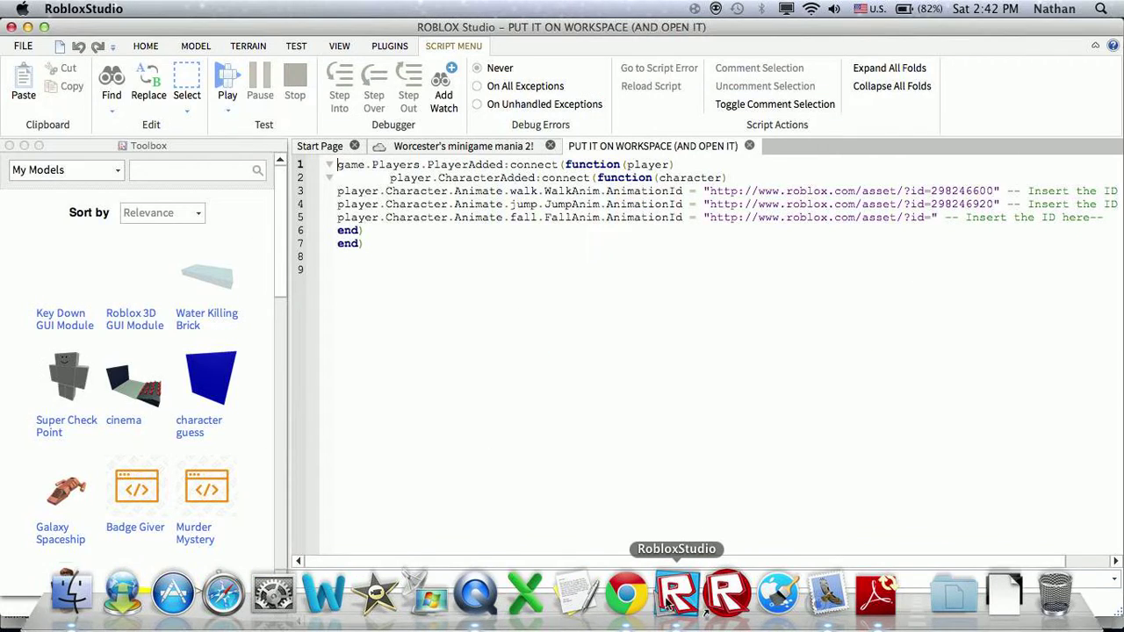
pyautogui.rightClick(932, 218)
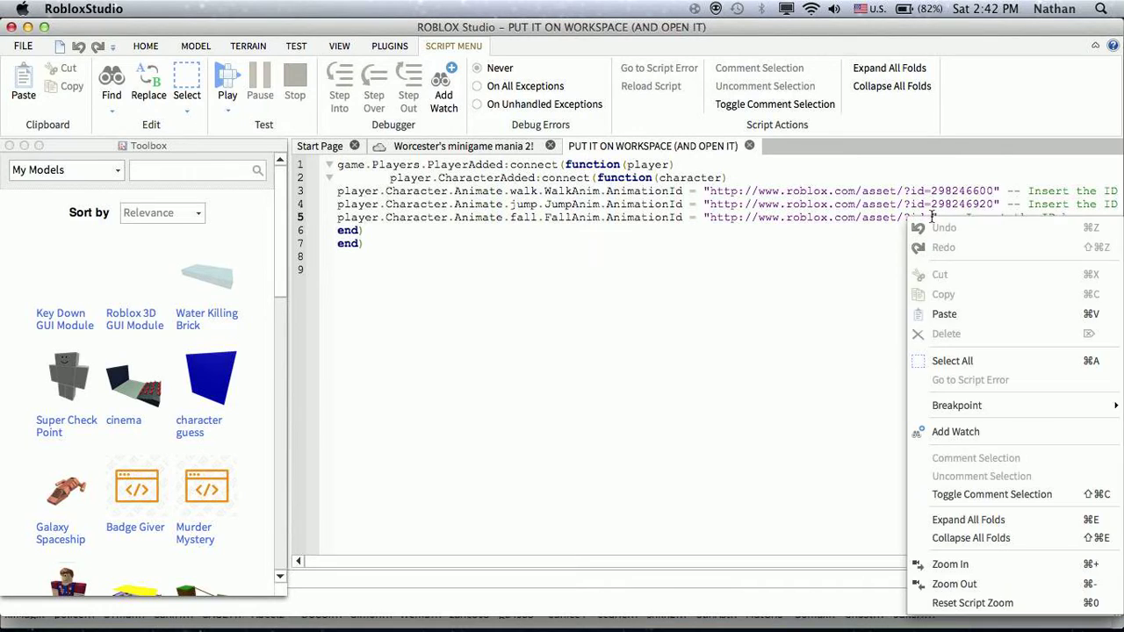
pyautogui.click(963, 312)
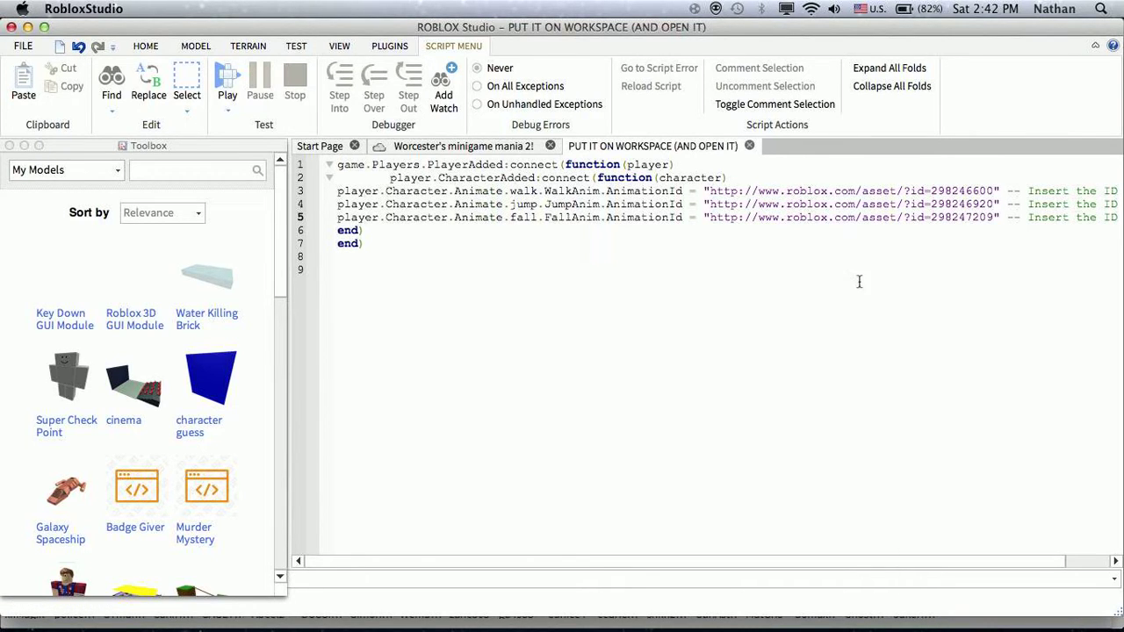
pyautogui.click(748, 145)
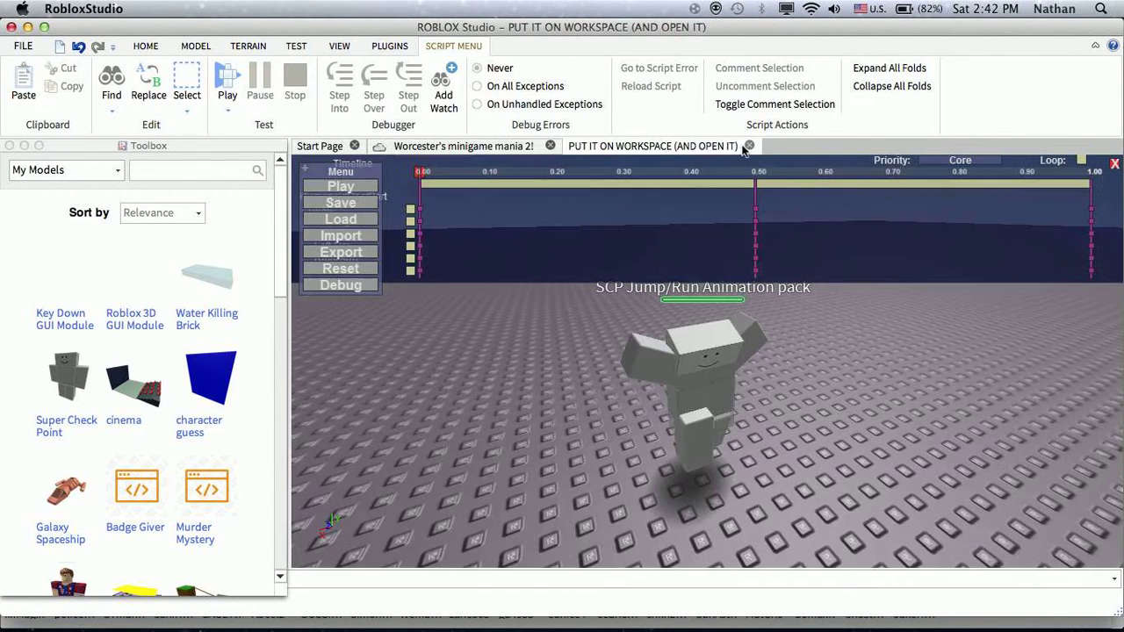
# - Show the Explorer and cut the SCP Jump/Run Animation pack model out of the Workspace
pyautogui.click(578, 334)
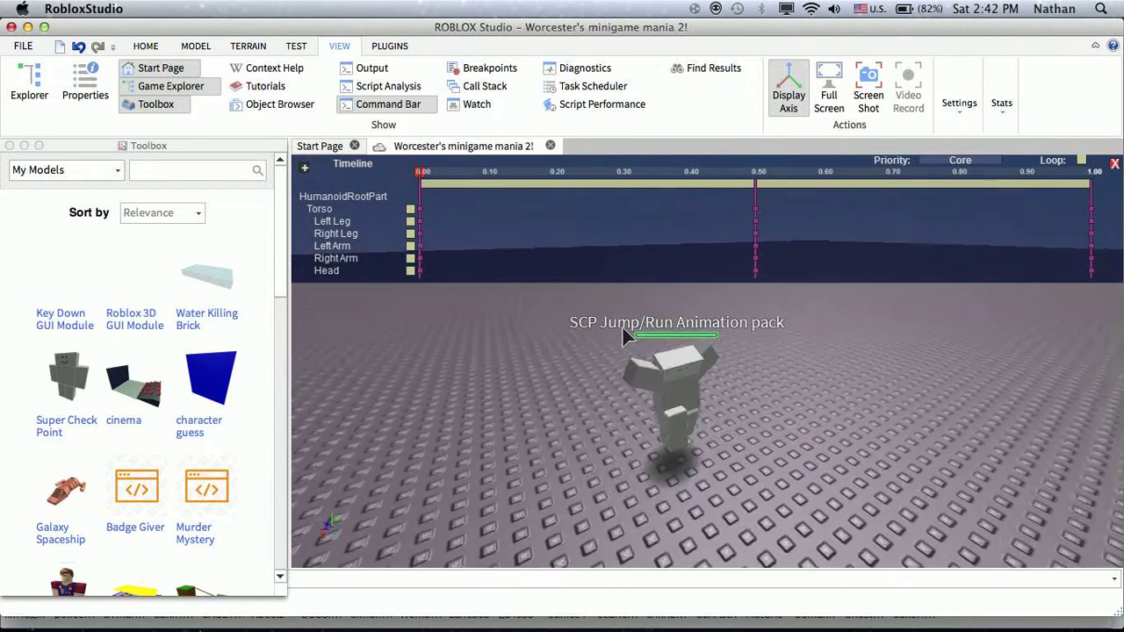
pyautogui.click(31, 83)
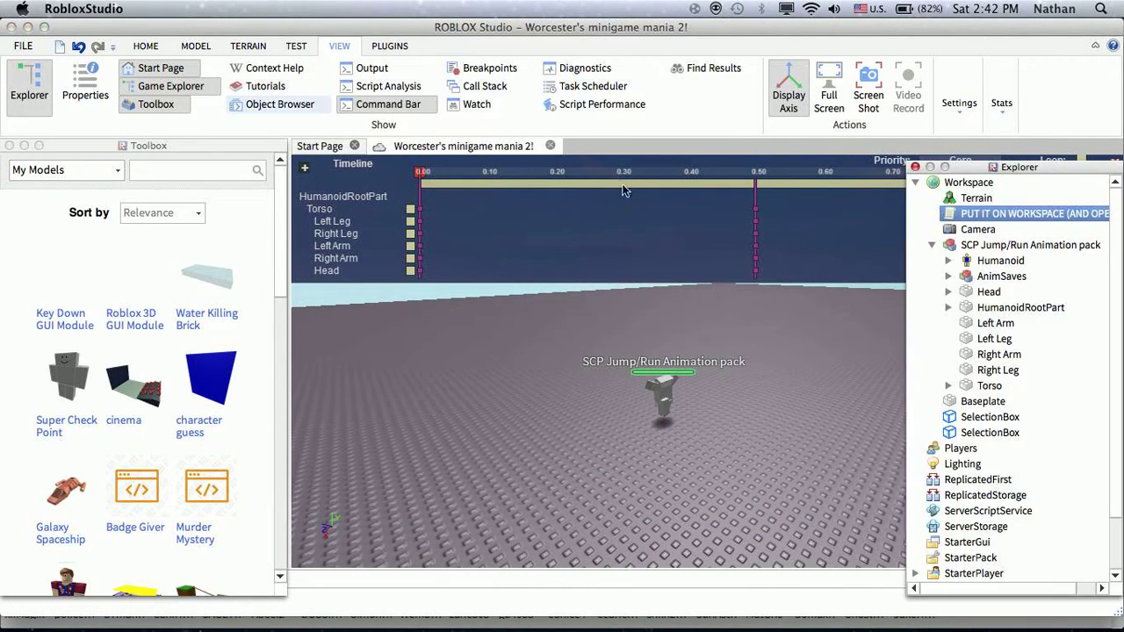
pyautogui.doubleClick(1032, 250)
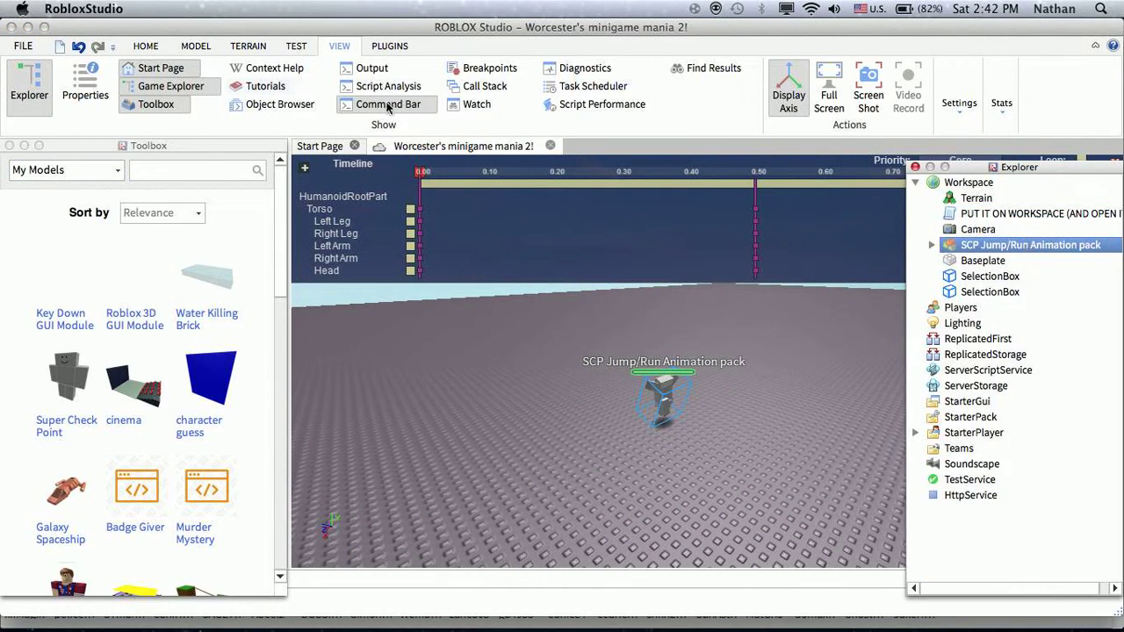
pyautogui.click(134, 48)
pyautogui.click(68, 86)
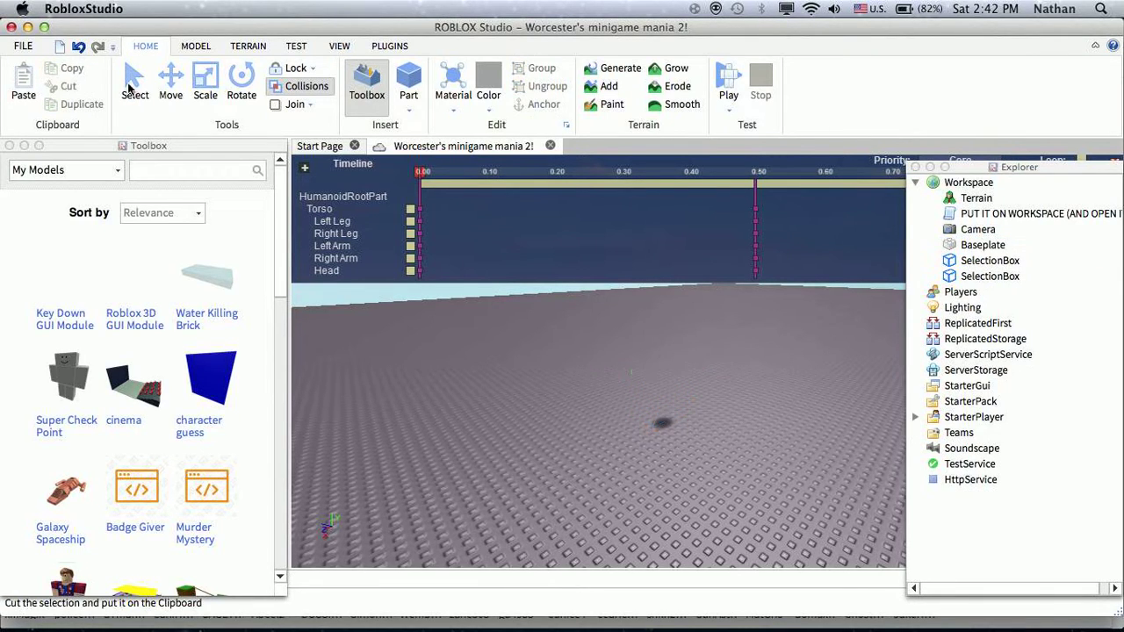
# - Cut both SelectionBox objects from the Workspace, then close the Explorer and the animation timeline
pyautogui.click(1102, 261)
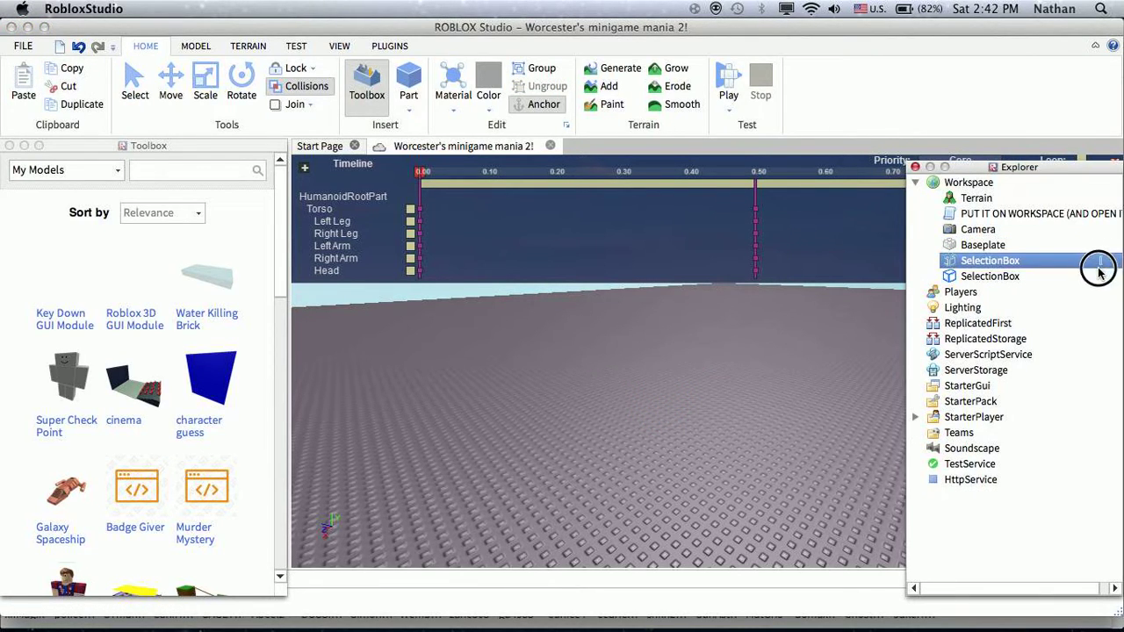
pyautogui.keyDown('shift'); pyautogui.click(1093, 276); pyautogui.keyUp('shift')
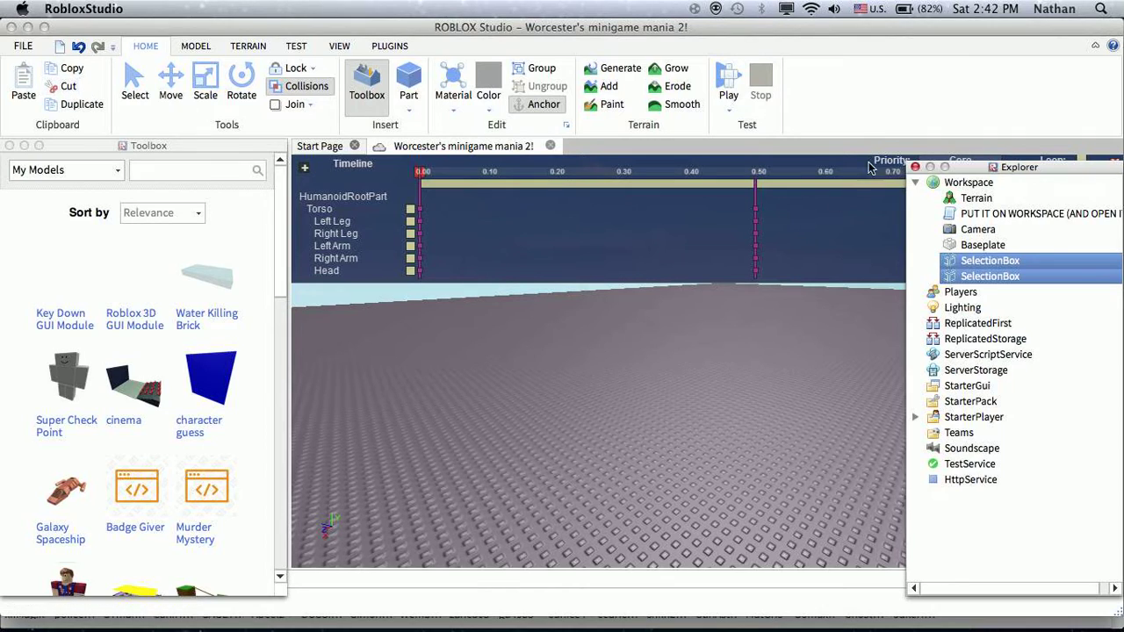
pyautogui.click(68, 88)
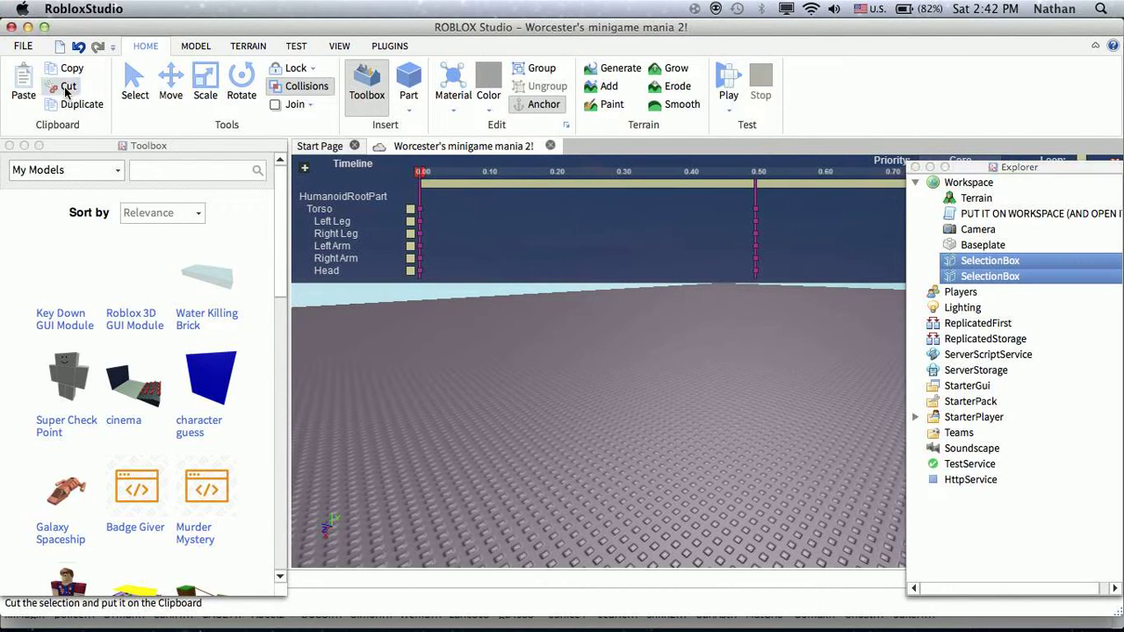
pyautogui.click(917, 167)
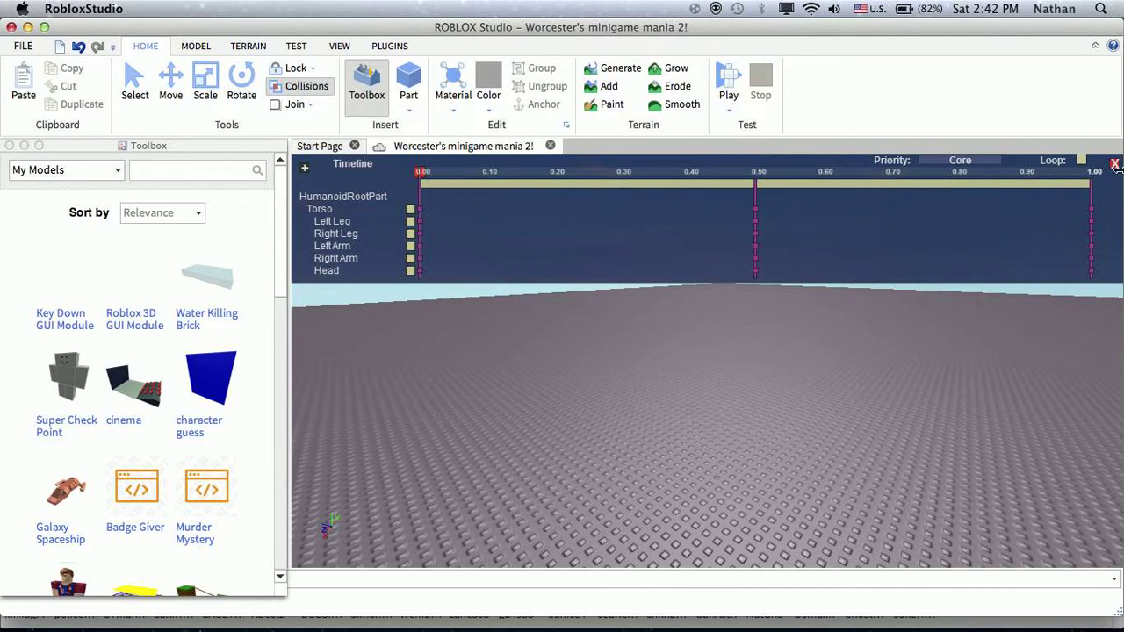
pyautogui.click(1114, 164)
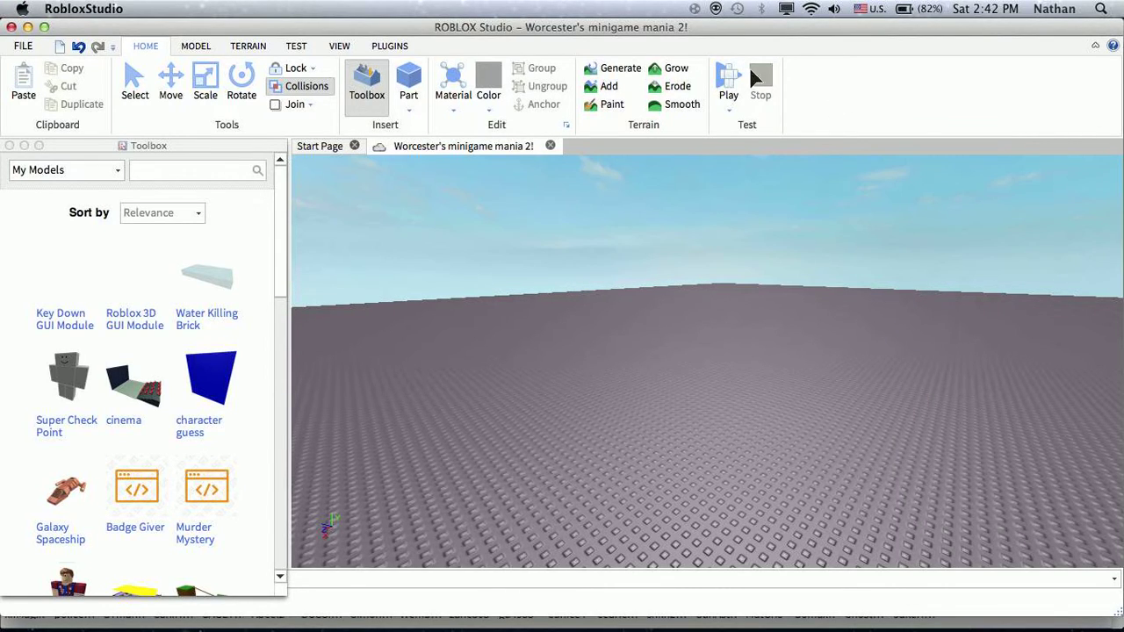
# - Play-test the place with a character, dismissing the computer shutdown dialog, and stop the simulation
pyautogui.click(296, 46)
pyautogui.click(21, 80)
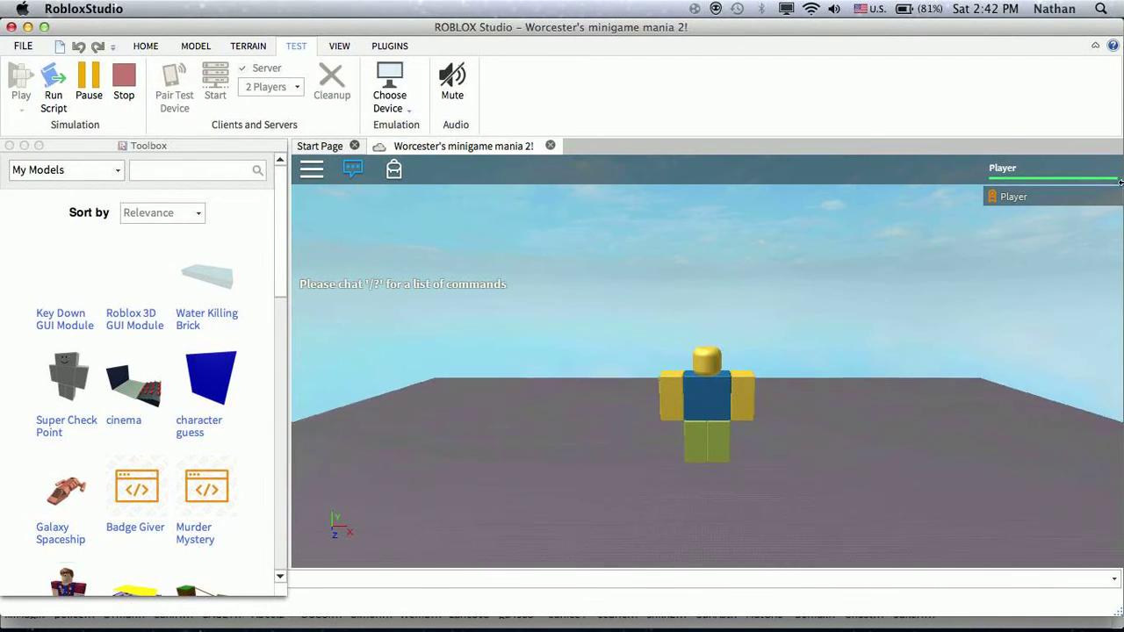
pyautogui.press('XF86PowerOff')
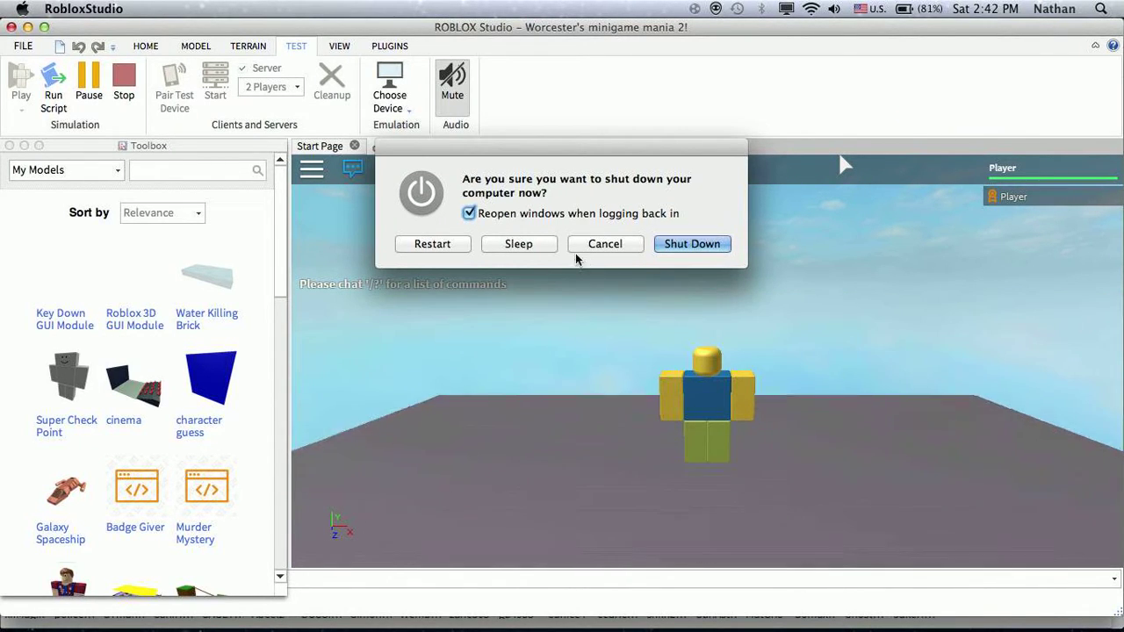
pyautogui.click(598, 243)
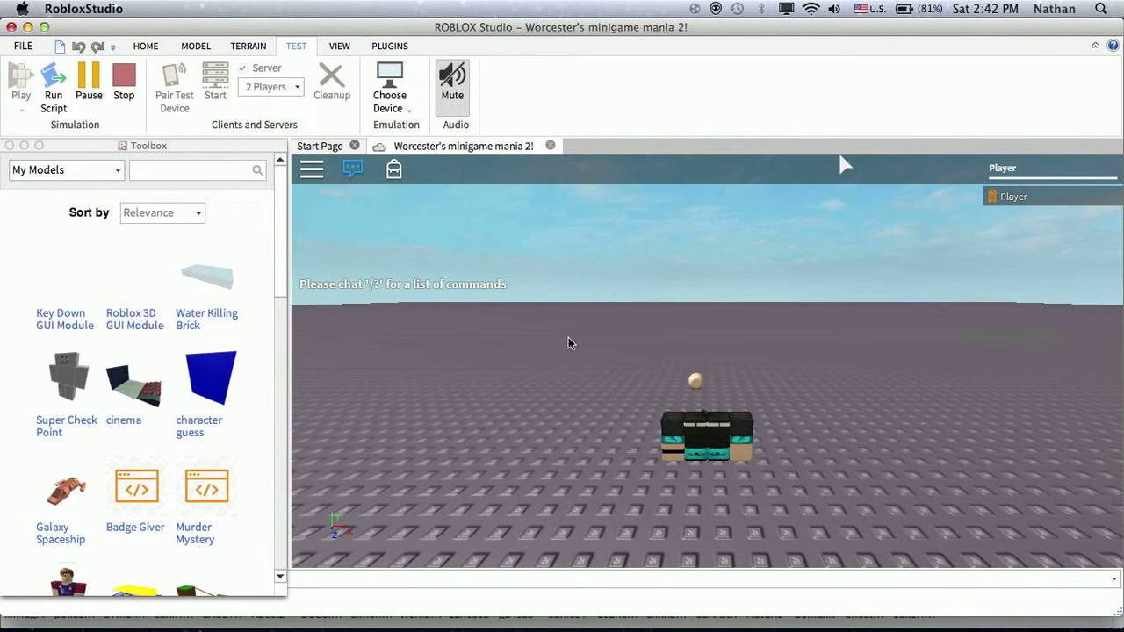
pyautogui.click(125, 82)
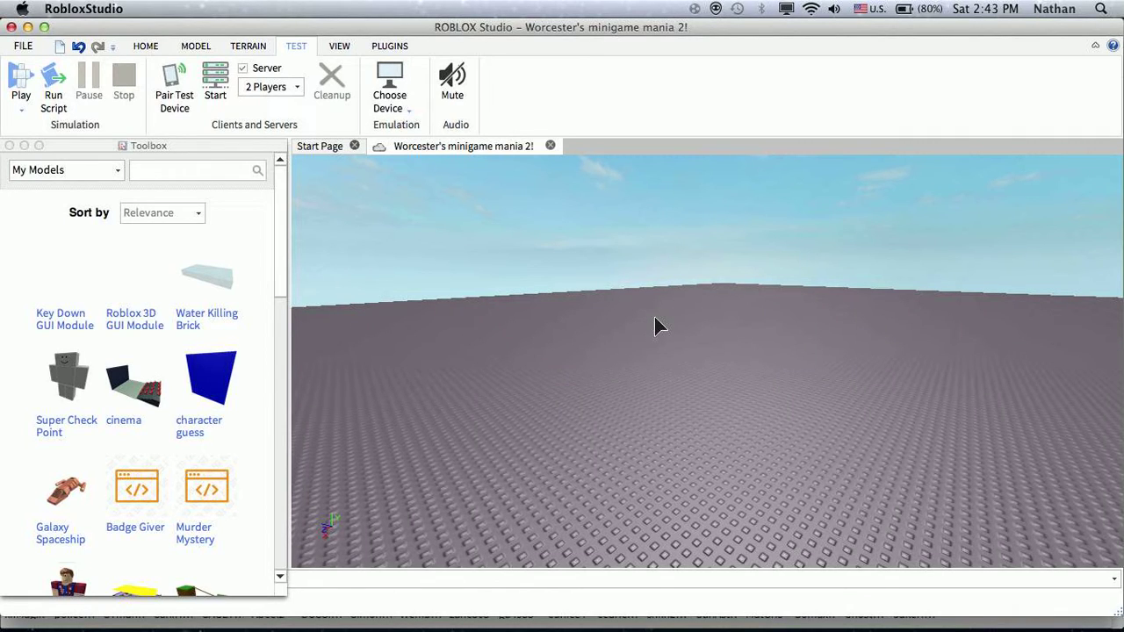
# - Show the Explorer and create a spawn on the baseplate with the GuestBar Spawn plugin
pyautogui.click(339, 46)
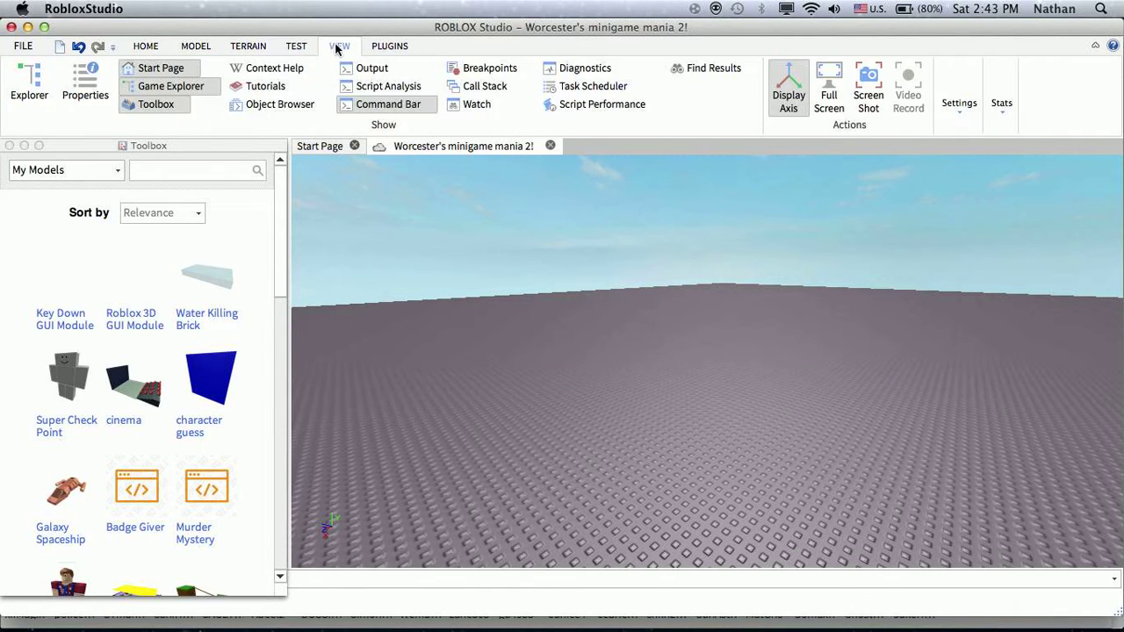
pyautogui.click(29, 88)
pyautogui.moveTo(663, 317); pyautogui.dragTo(614, 298, button='right')
pyautogui.click(390, 45)
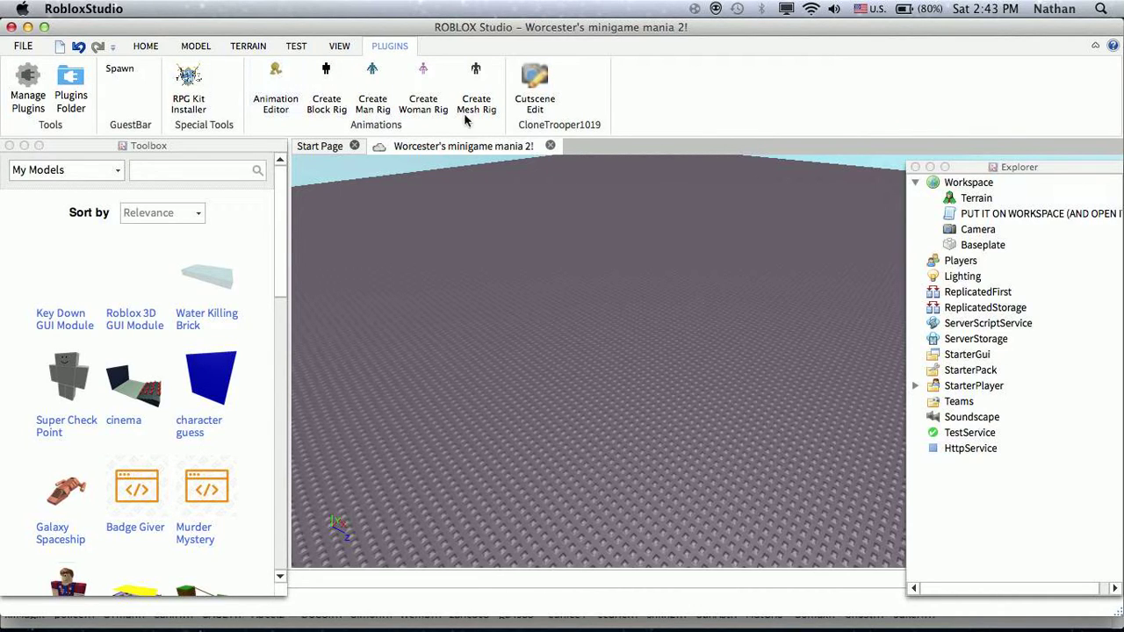
pyautogui.click(123, 70)
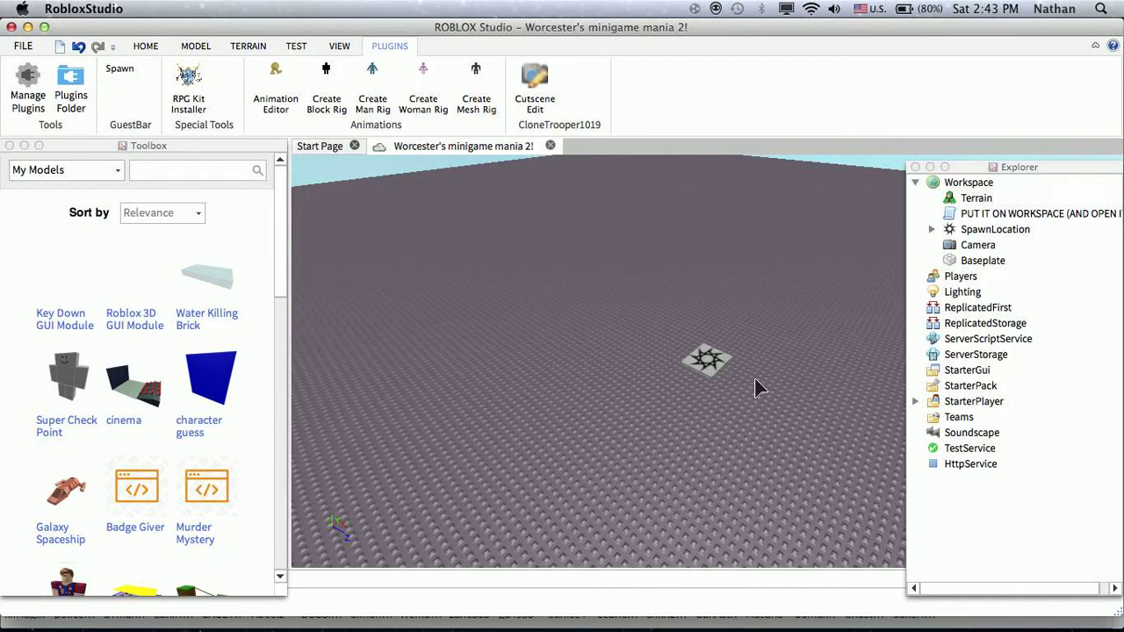
# - Select the SpawnLocation and raise it with the Move tool so it sits on top of the baseplate
pyautogui.scroll(5, 712, 370)
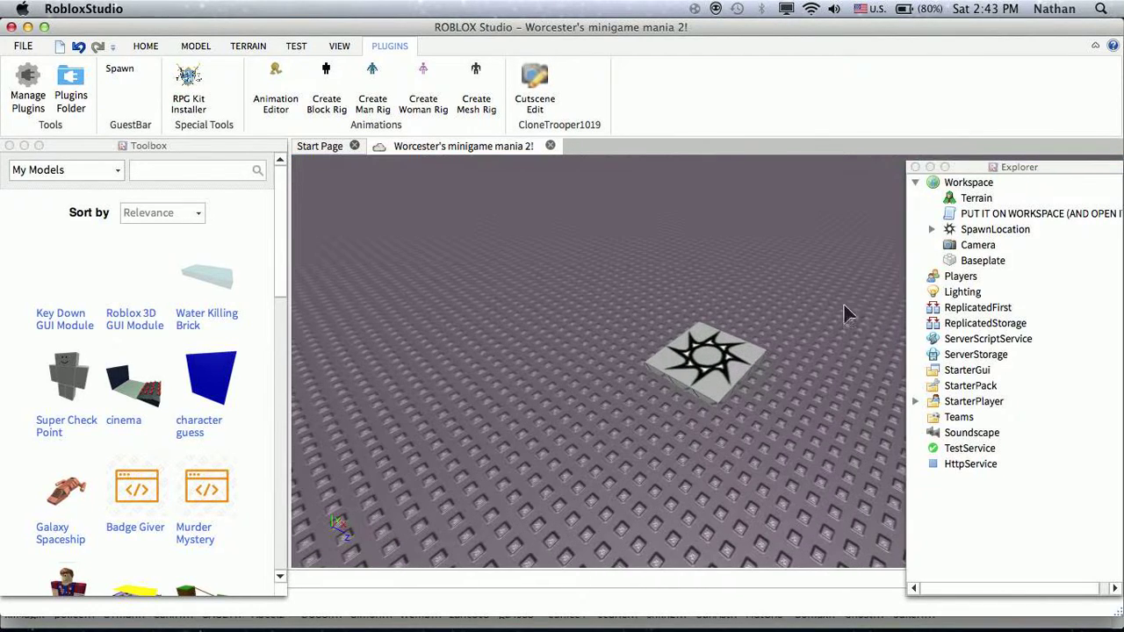
pyautogui.click(965, 229)
pyautogui.click(700, 364)
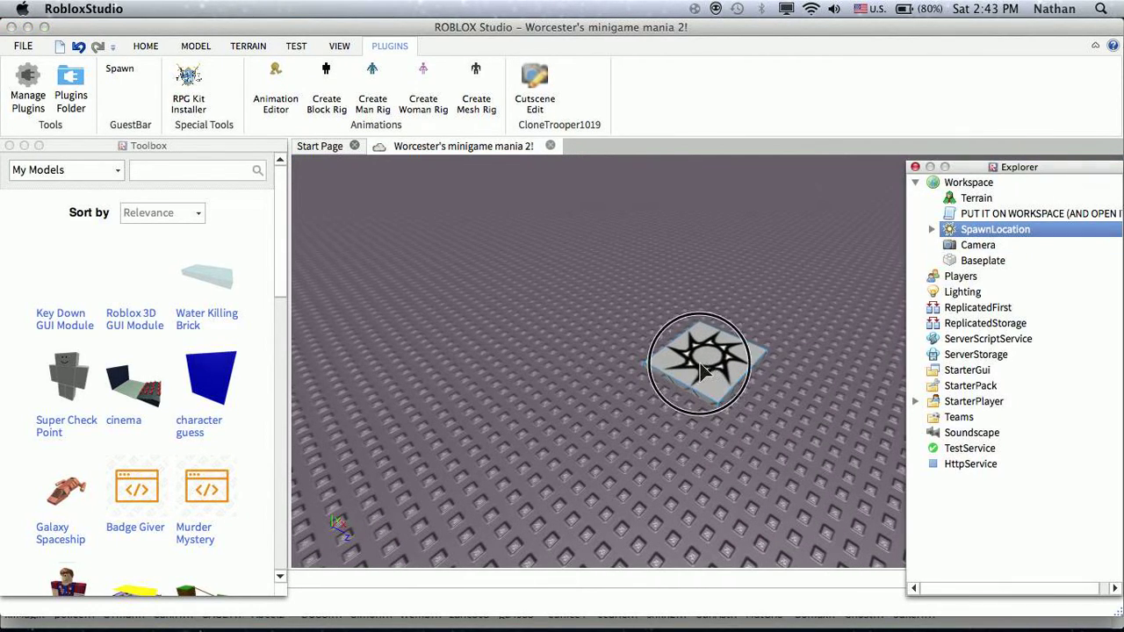
pyautogui.click(695, 376)
pyautogui.click(715, 371)
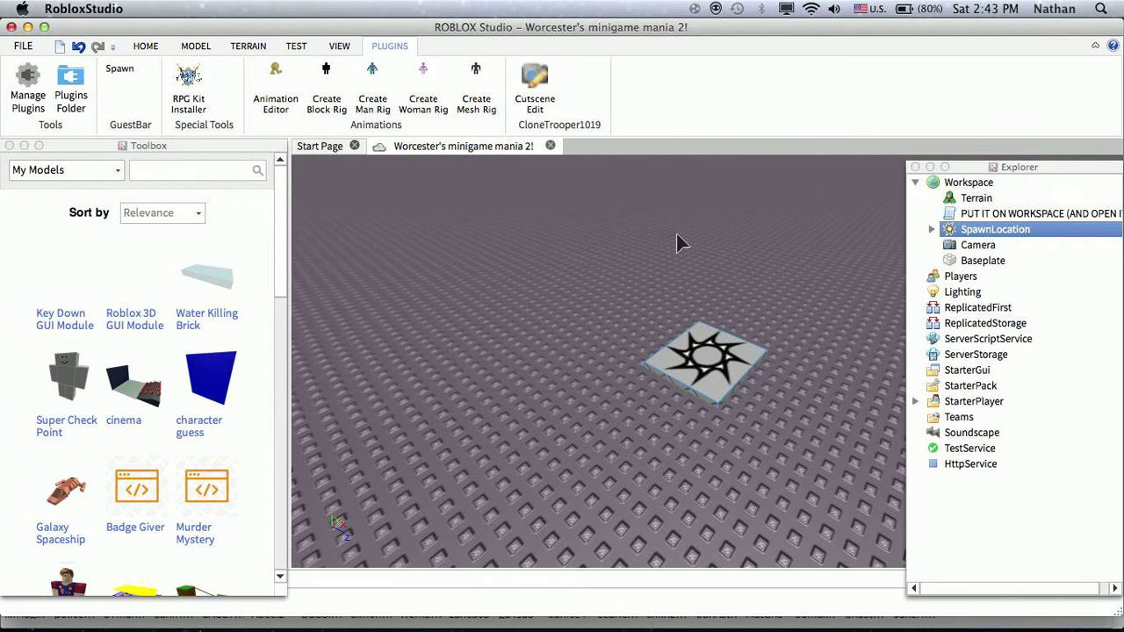
pyautogui.click(146, 46)
pyautogui.click(170, 83)
pyautogui.scroll(3, 702, 360)
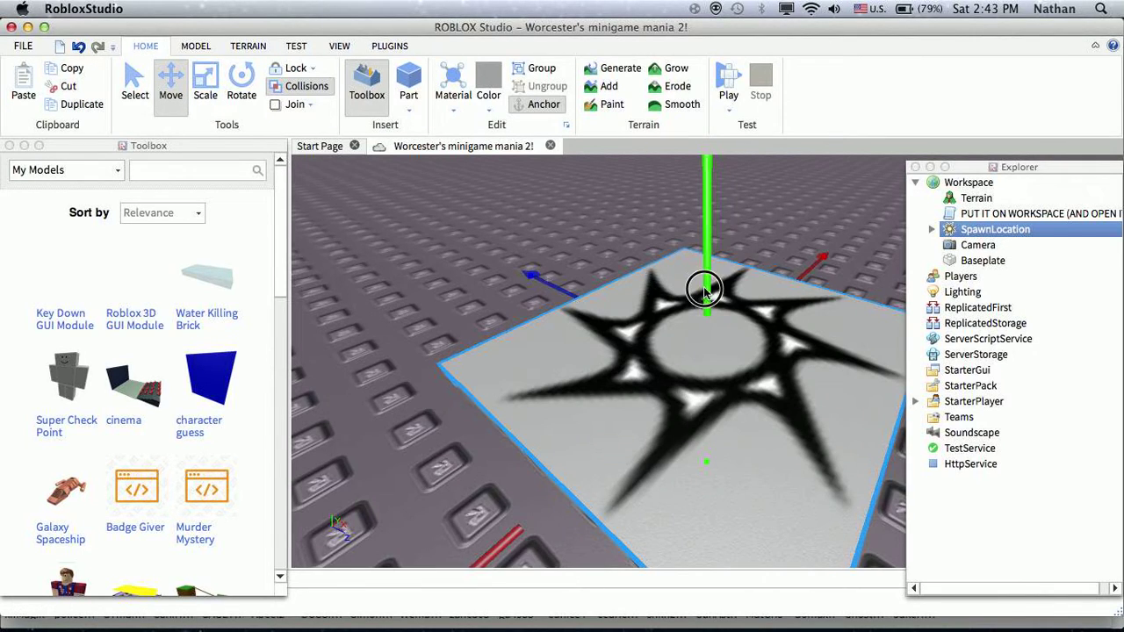
pyautogui.scroll(-5, 712, 241)
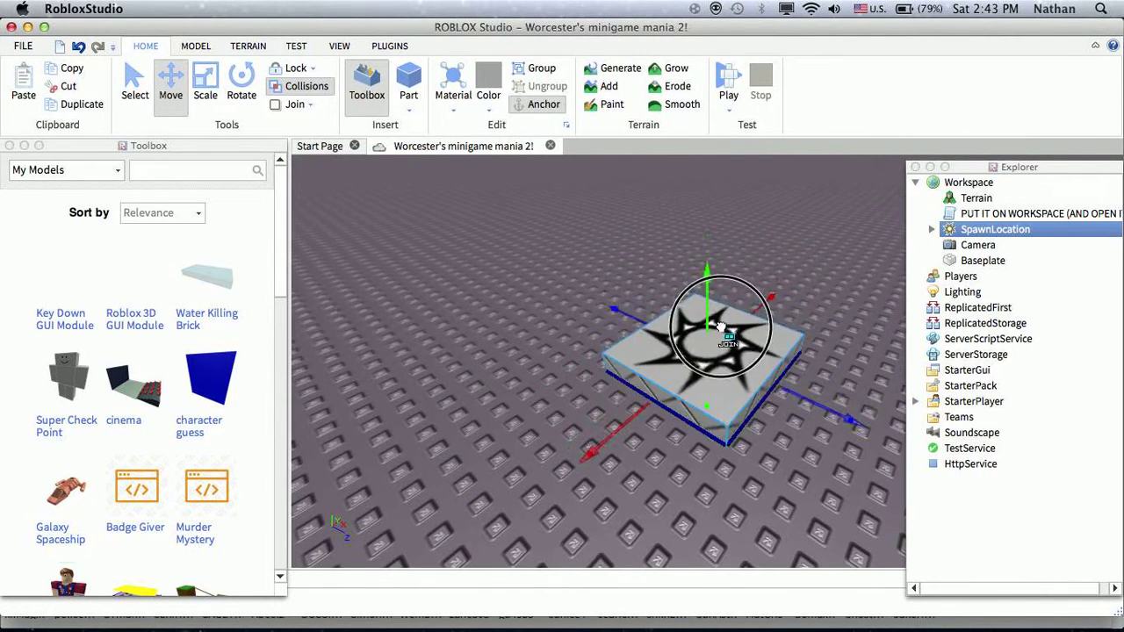
pyautogui.moveTo(720, 326); pyautogui.dragTo(723, 342)
# - Play-test the place again and walk the character off the spawn and around the baseplate
pyautogui.click(295, 47)
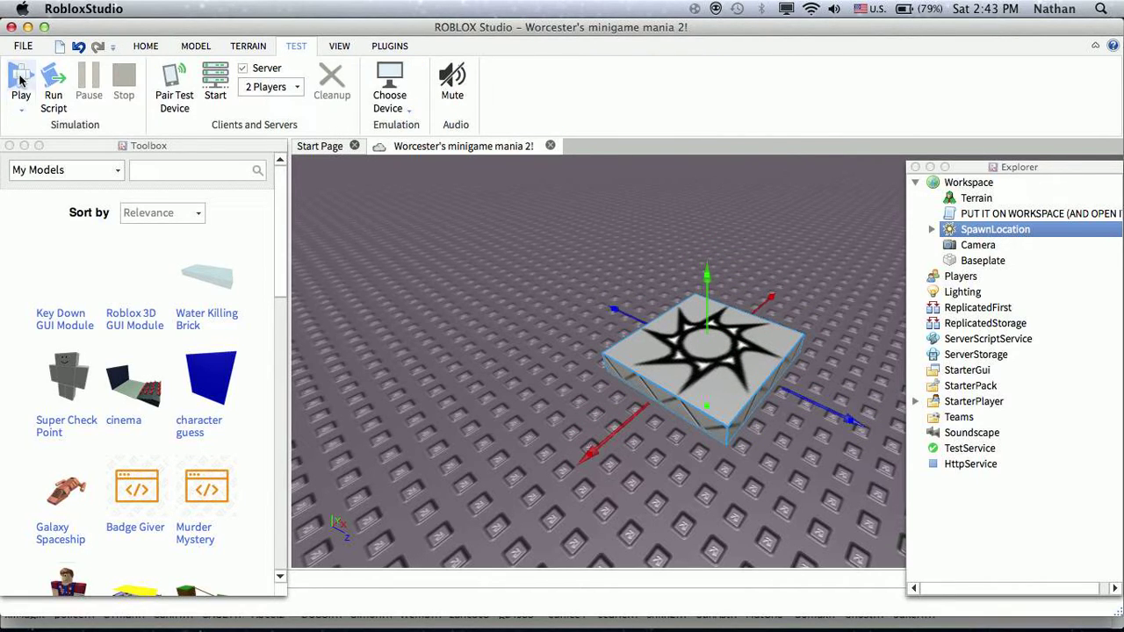
pyautogui.click(146, 45)
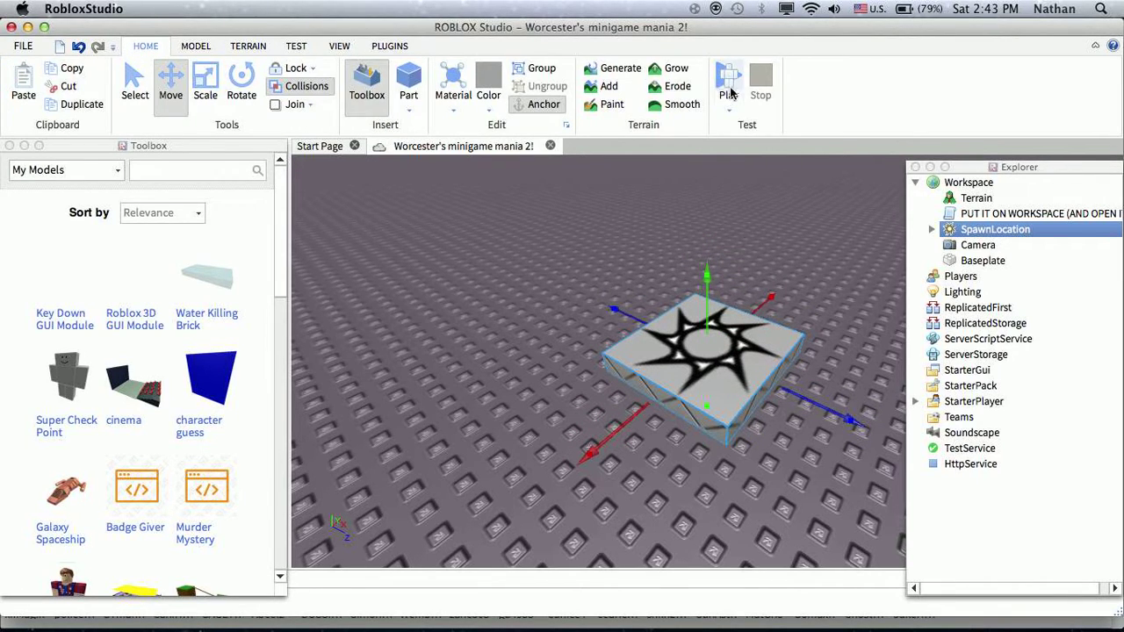
pyautogui.click(728, 81)
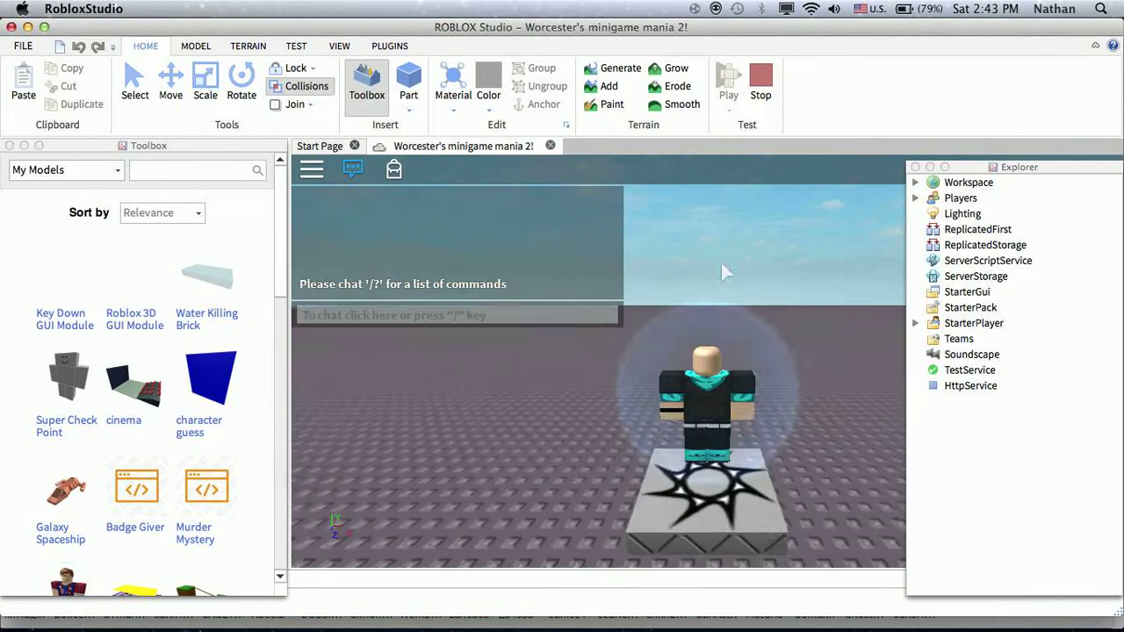
pyautogui.press('s')
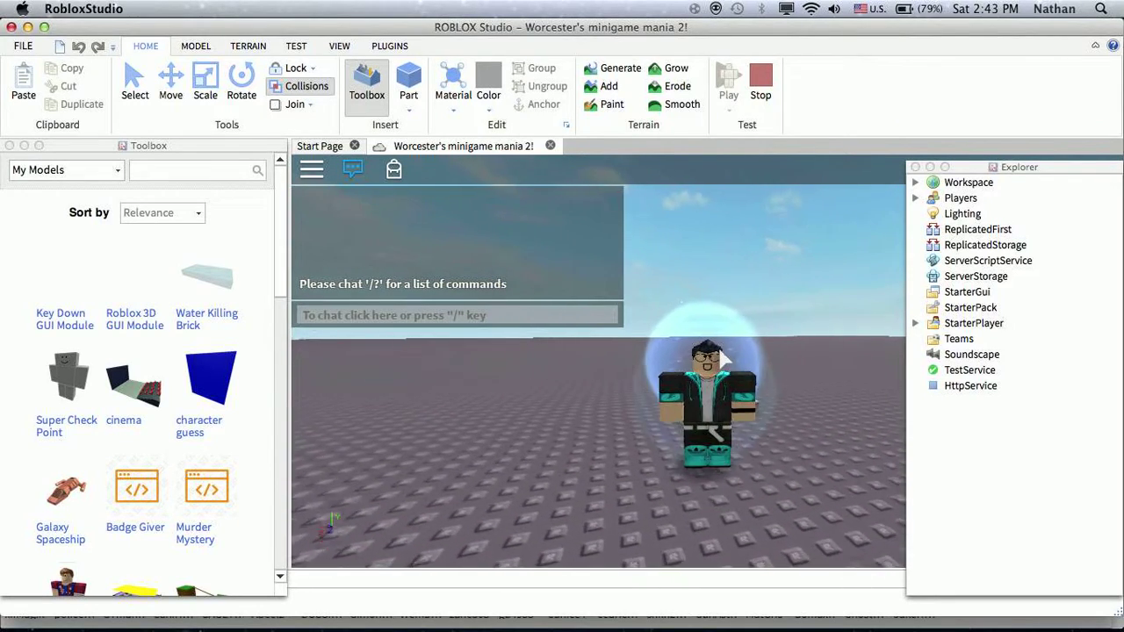
pyautogui.press('d')
pyautogui.press('w')
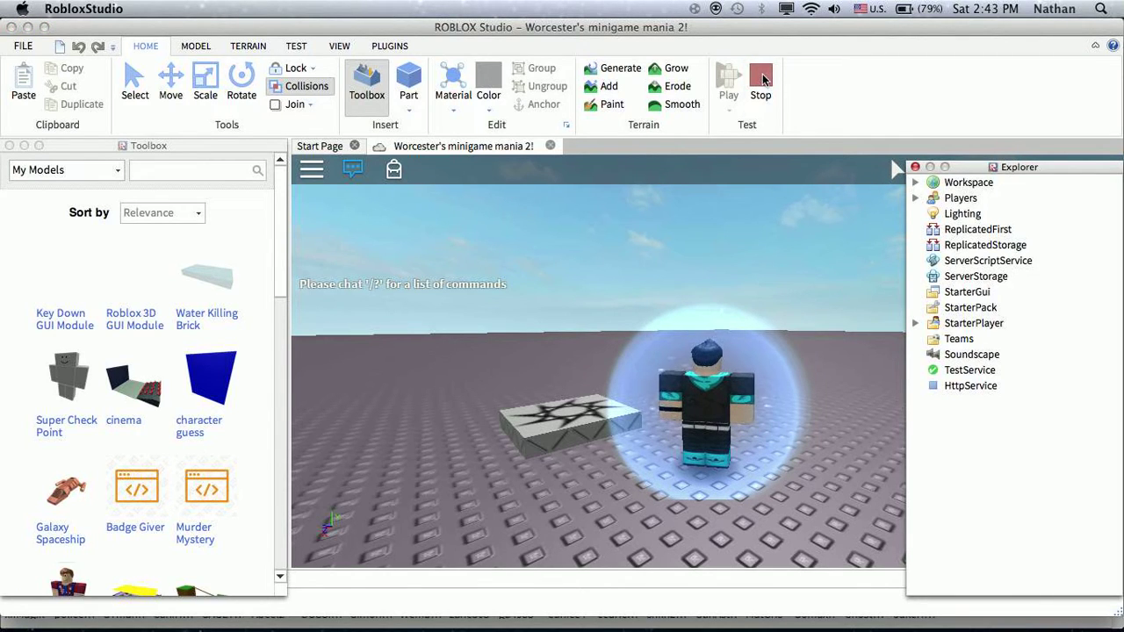
# - Stop the play-test, review the walk, jump and fall animation IDs in the Workspace script, and close the script
pyautogui.click(765, 100)
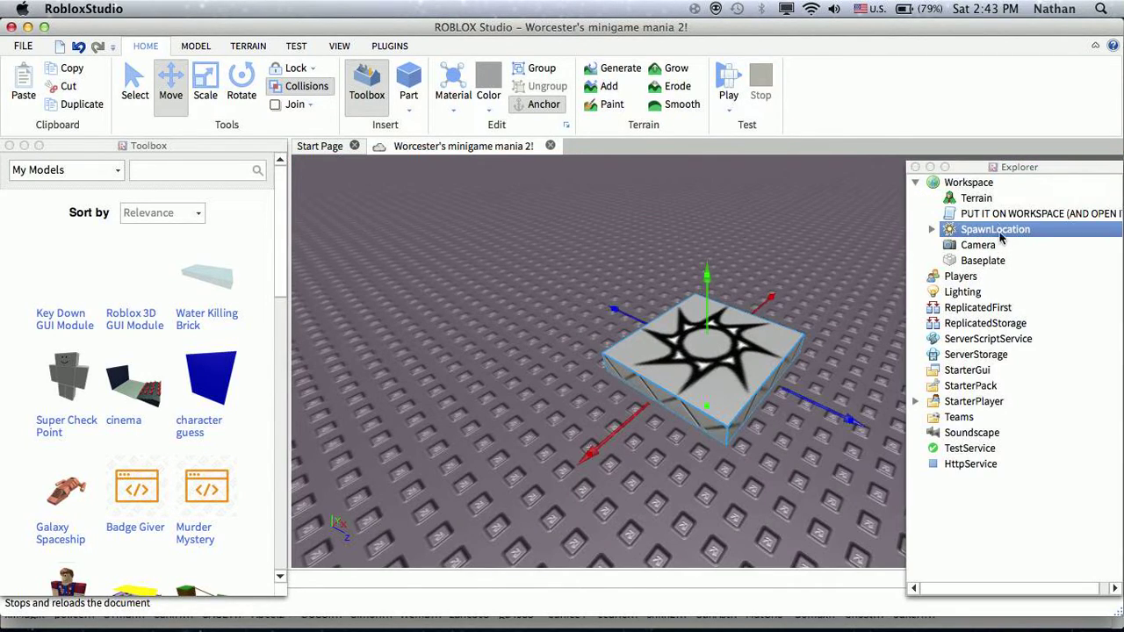
pyautogui.click(989, 215)
pyautogui.doubleClick(989, 214)
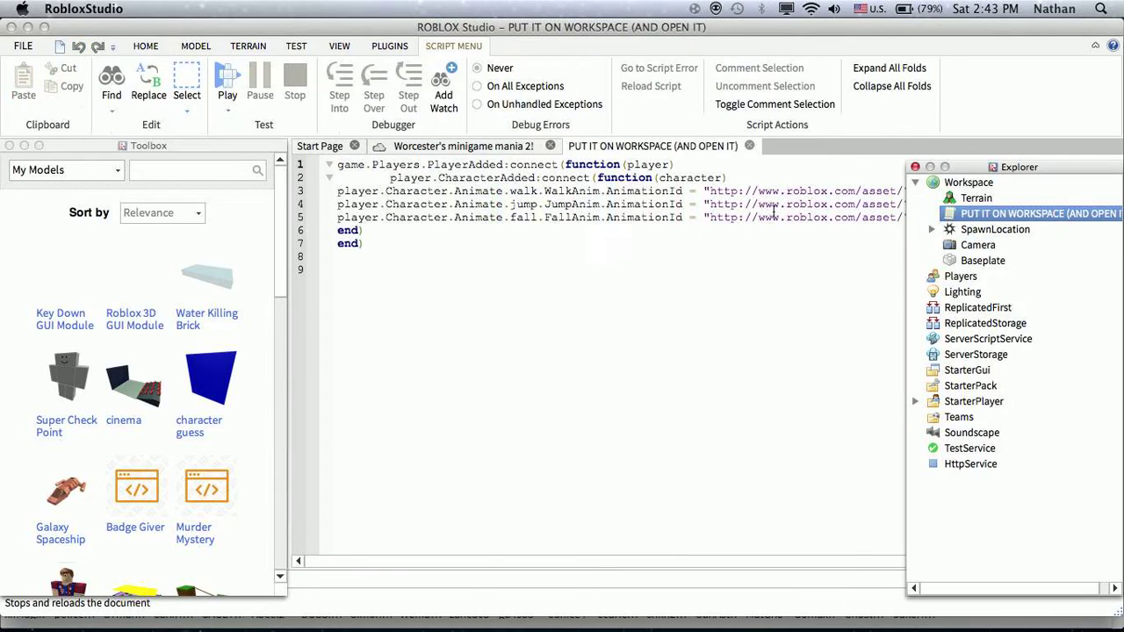
pyautogui.click(914, 167)
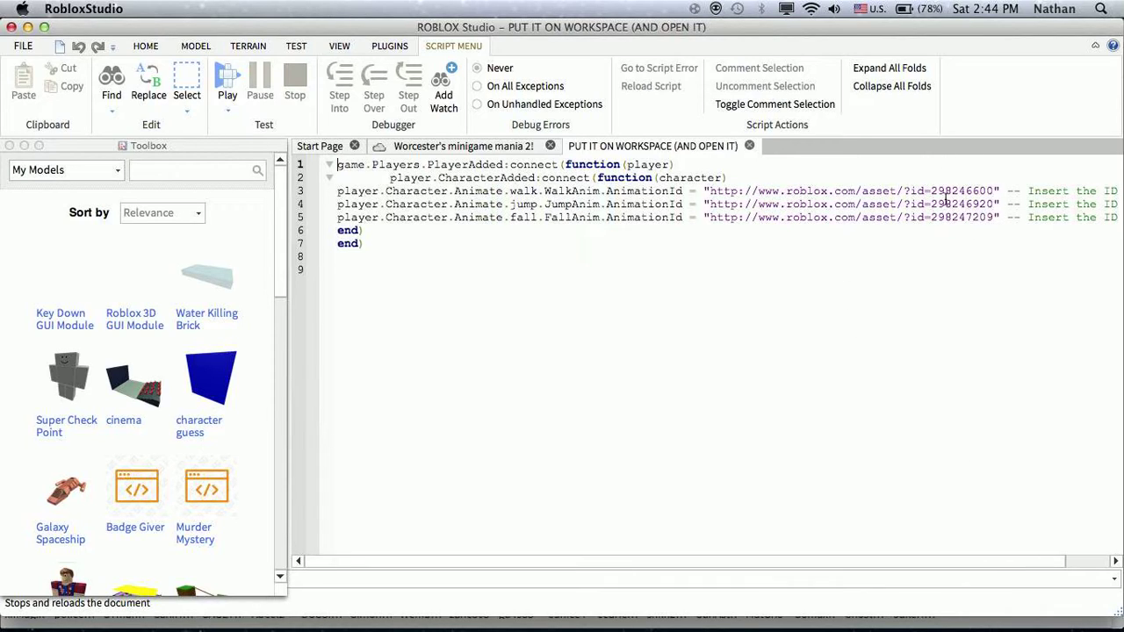
pyautogui.click(748, 147)
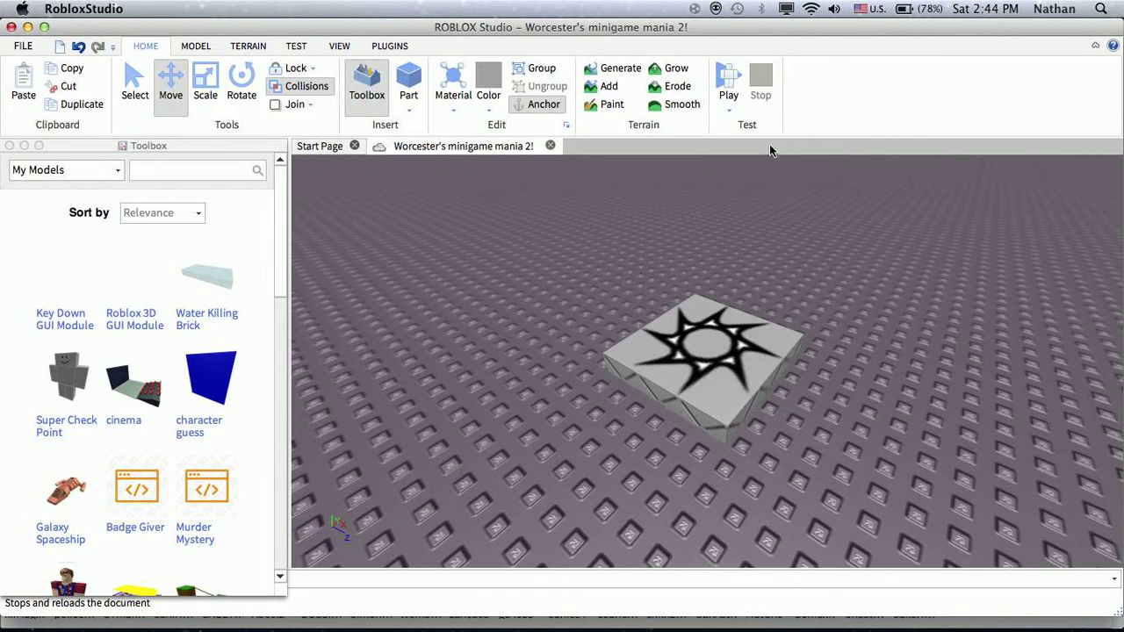
# - Shift the SpawnLocation across the baseplate and close the place, saving its changes online
pyautogui.click(690, 347)
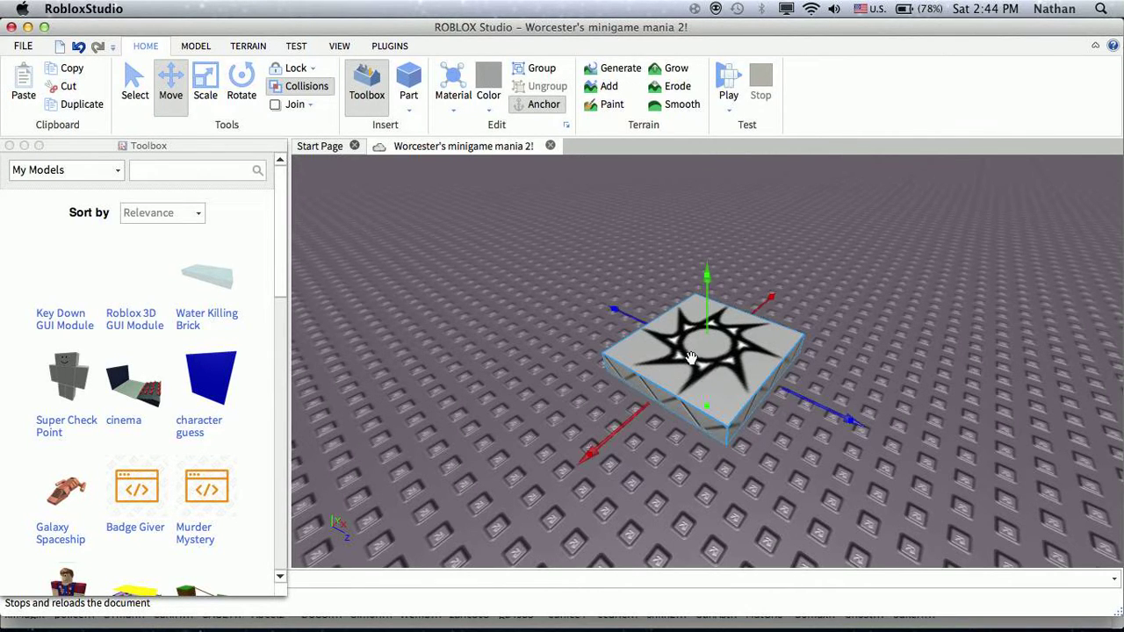
pyautogui.moveTo(690, 351); pyautogui.dragTo(680, 410)
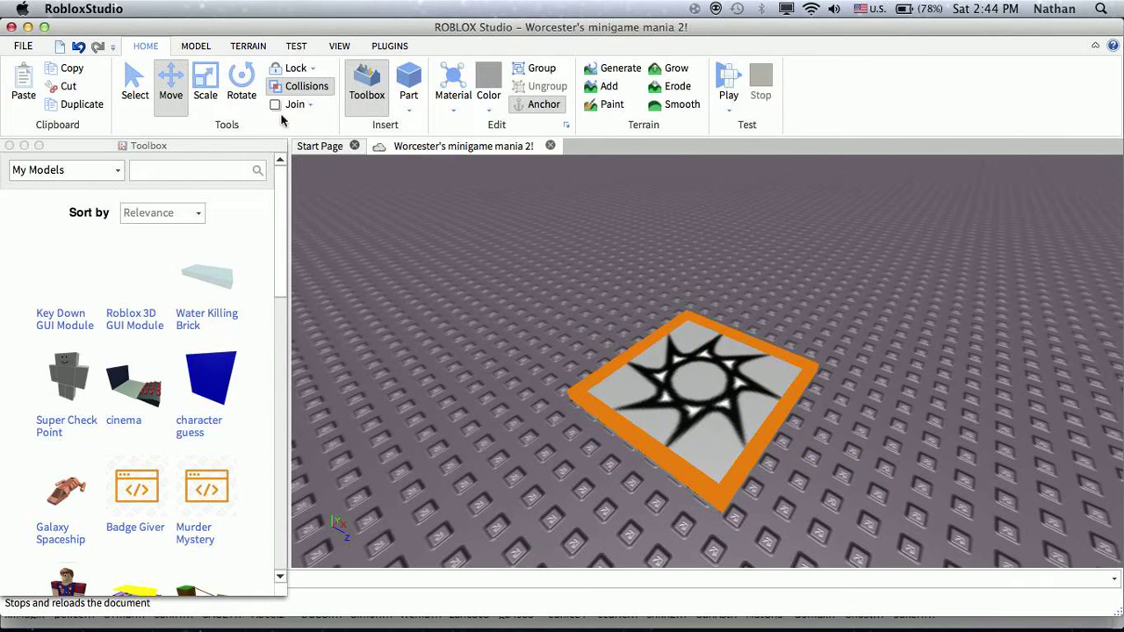
pyautogui.click(12, 27)
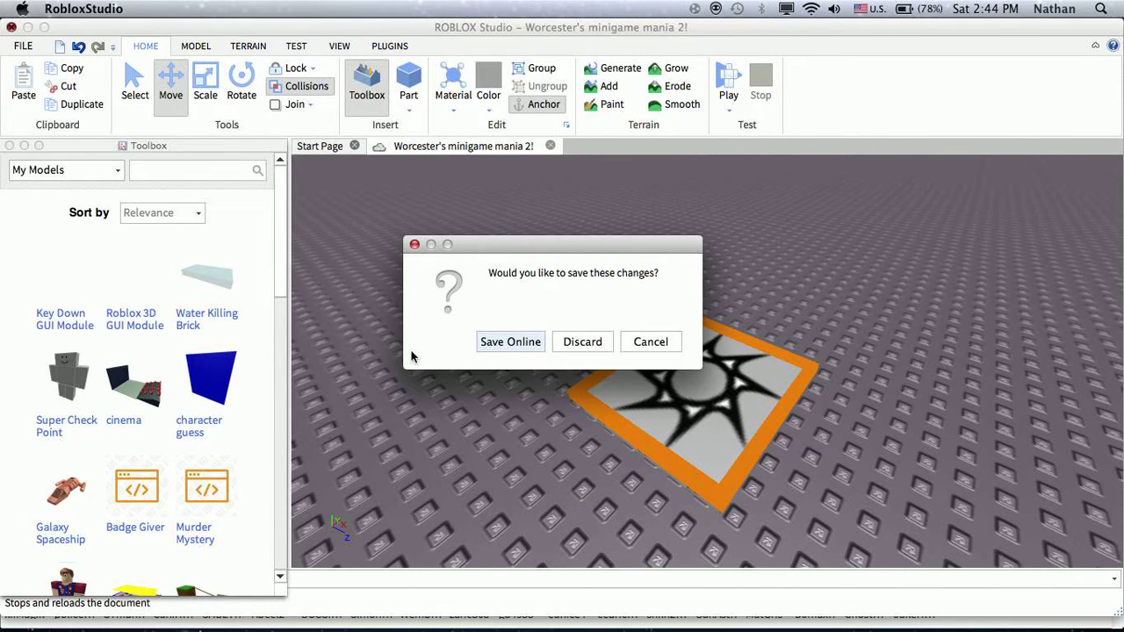
pyautogui.click(497, 344)
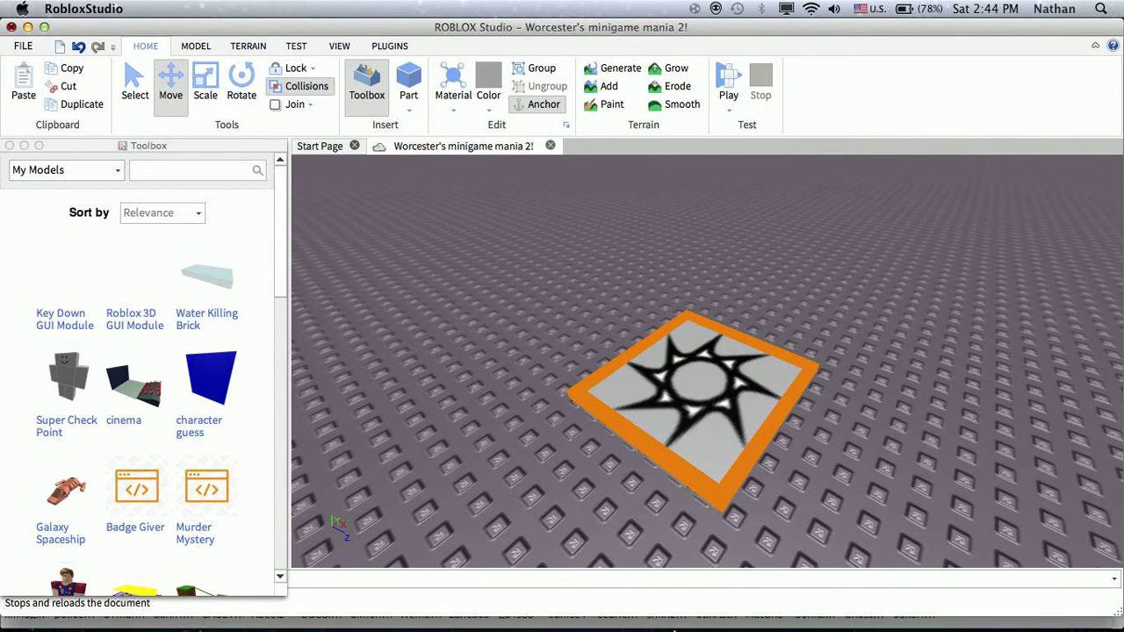
# - Relaunch Roblox Studio from the desktop, declining the offered update
pyautogui.moveTo(705, 611)
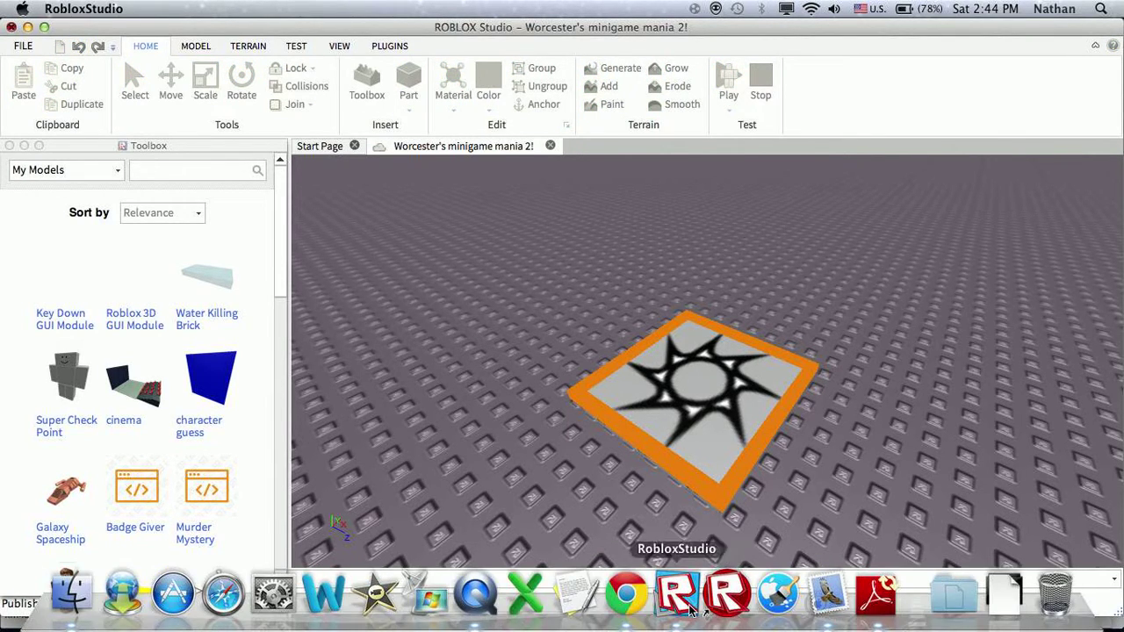
pyautogui.click(690, 610)
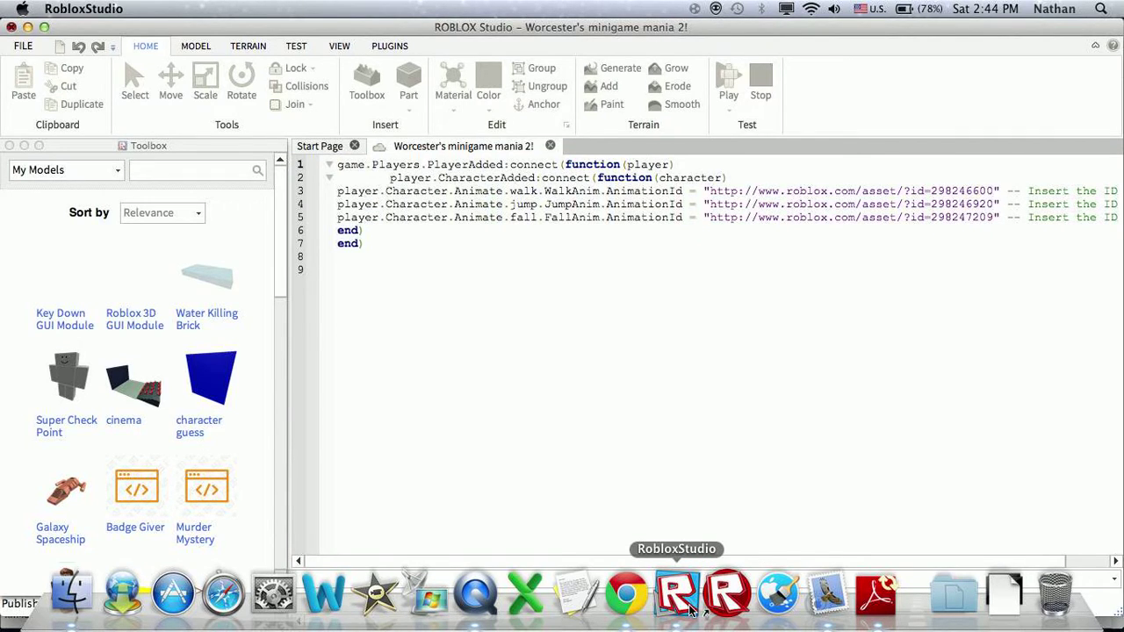
pyautogui.click(626, 595)
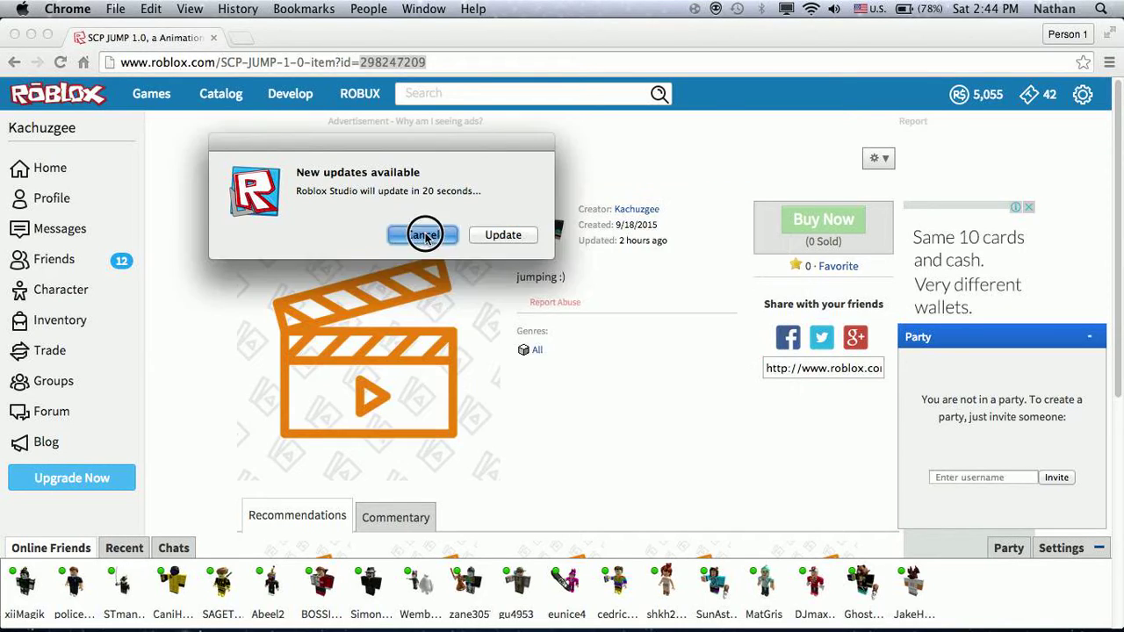
pyautogui.click(423, 233)
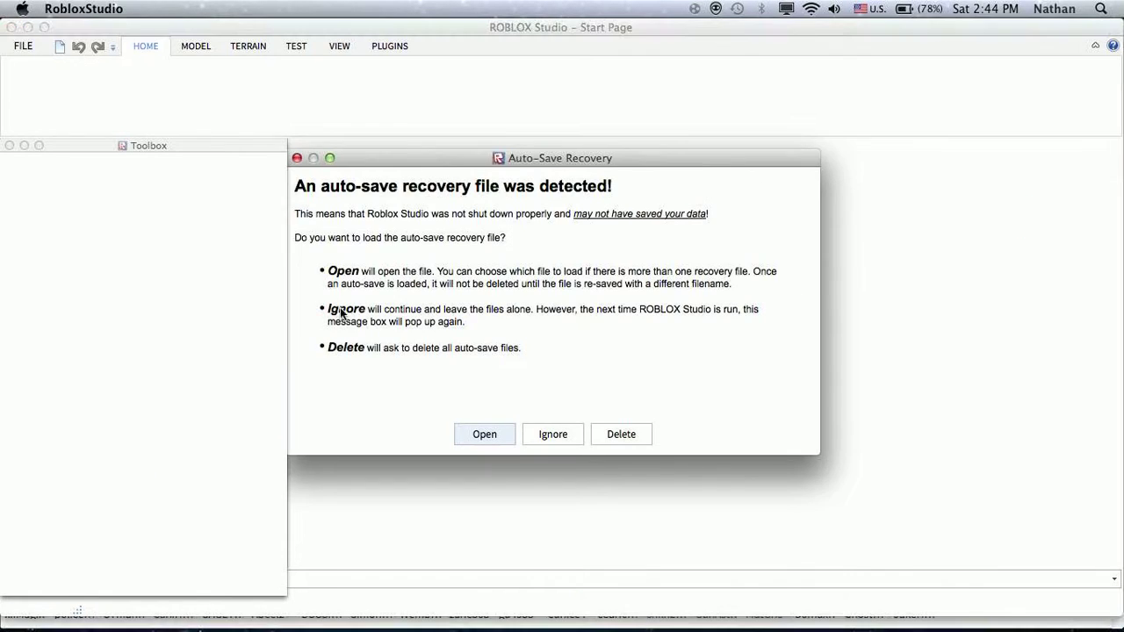
pyautogui.click(549, 432)
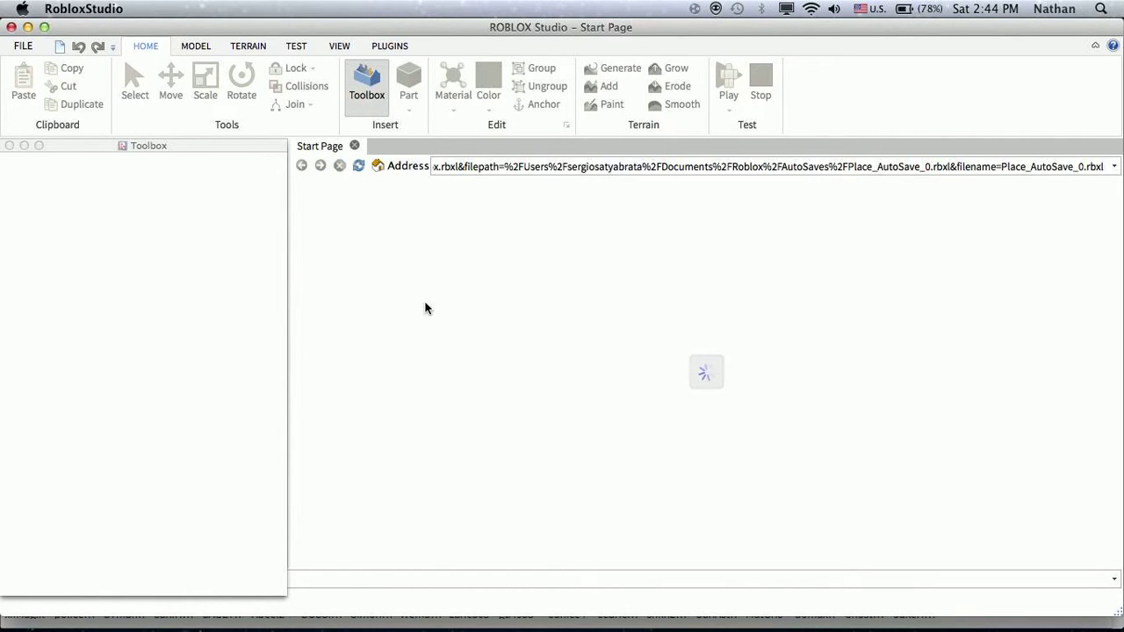
# - Browse the account's own games on the Start Page and open the Super Run! place
pyautogui.click(344, 303)
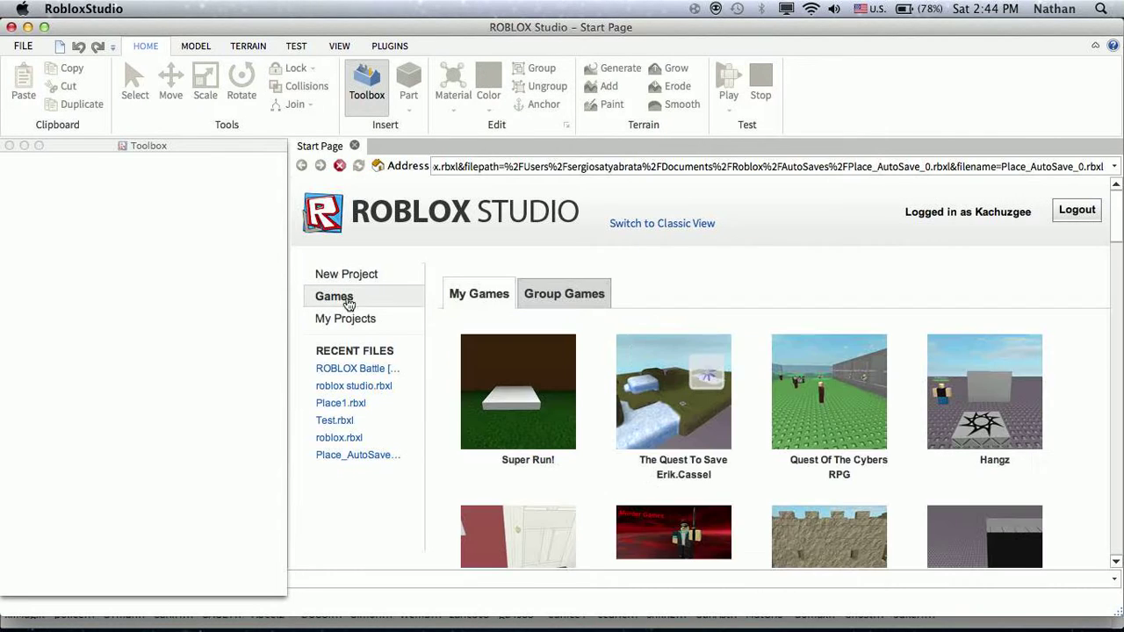
pyautogui.scroll(-2, 654, 393)
pyautogui.scroll(-3, 654, 393)
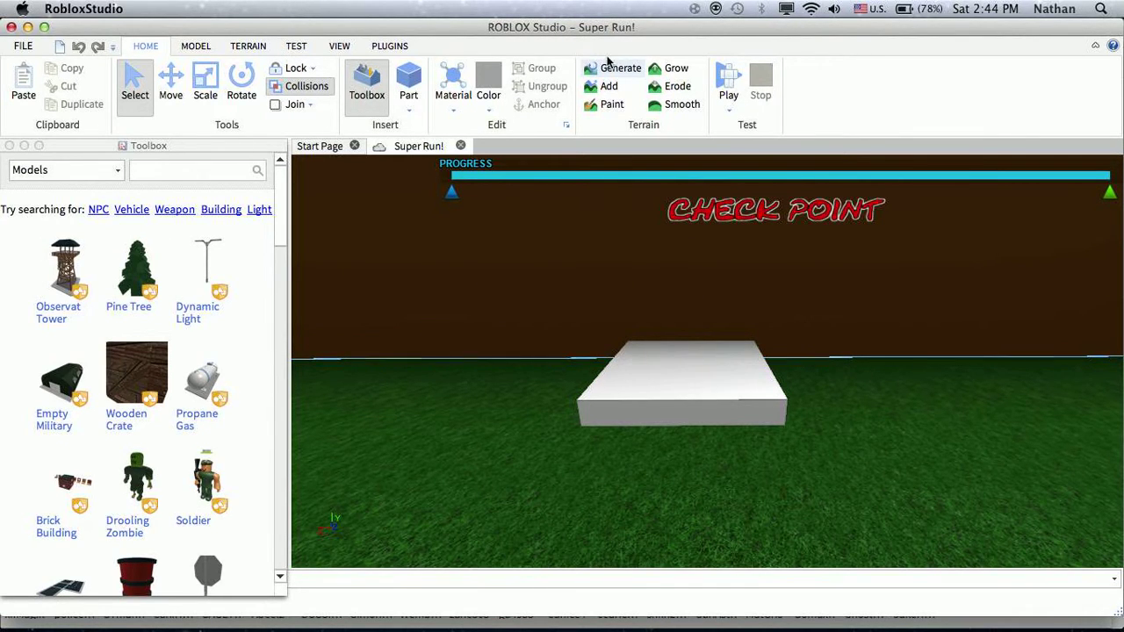
# - Play-test Super Run! and run the character off the white spawn platform in several directions on the grass
pyautogui.click(727, 81)
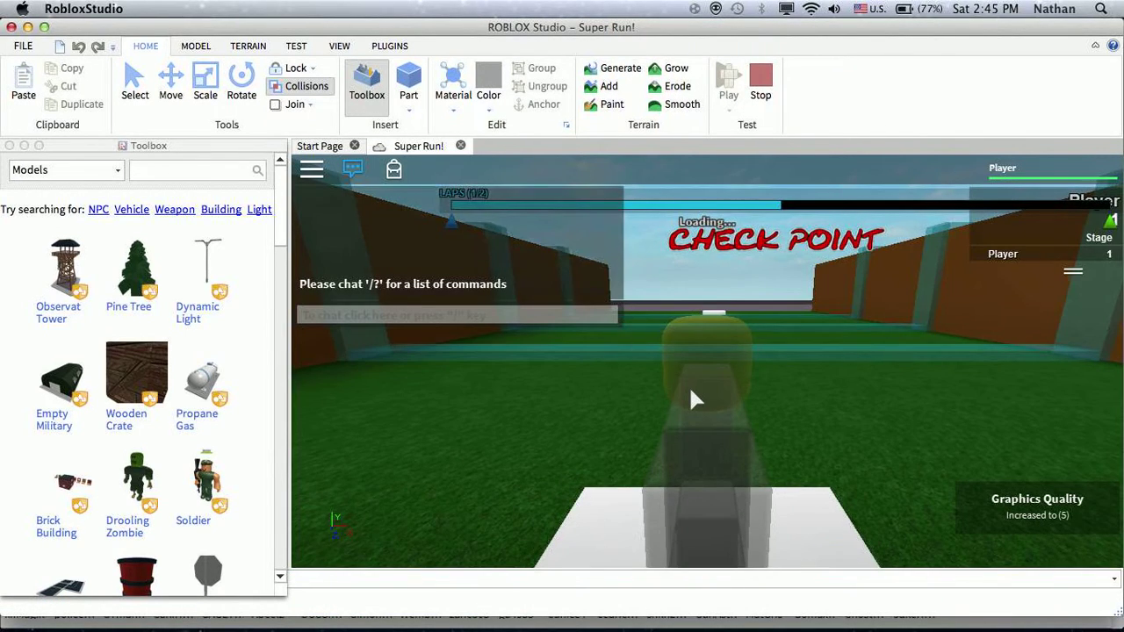
pyautogui.press('Left')
pyautogui.press('d')
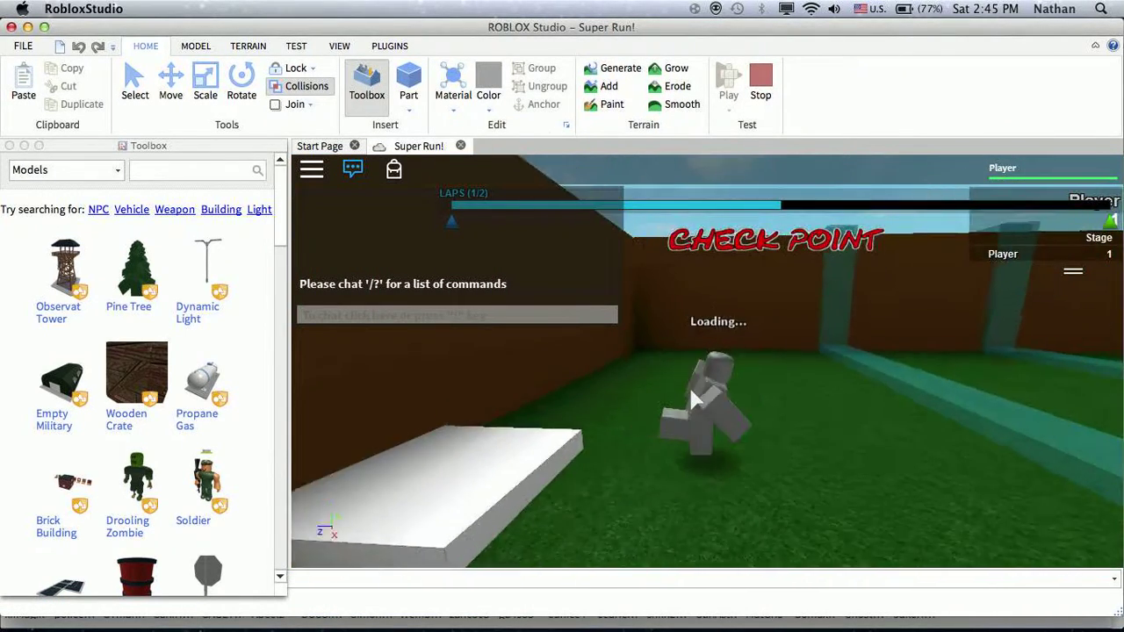
pyautogui.press('s')
pyautogui.press('w')
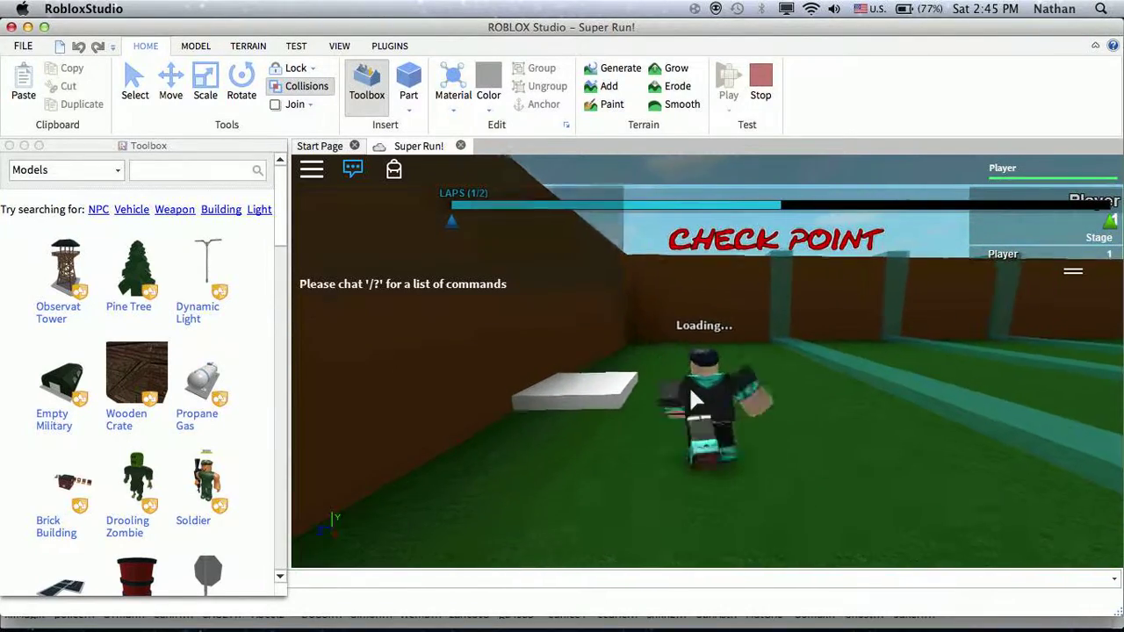
pyautogui.press('d')
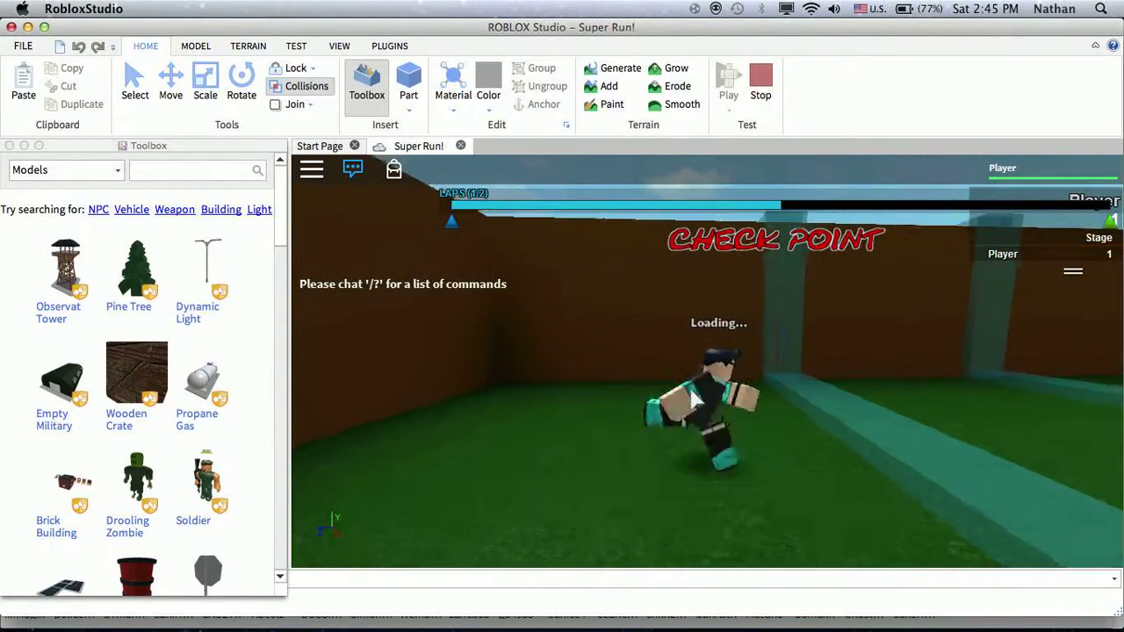
pyautogui.press('s')
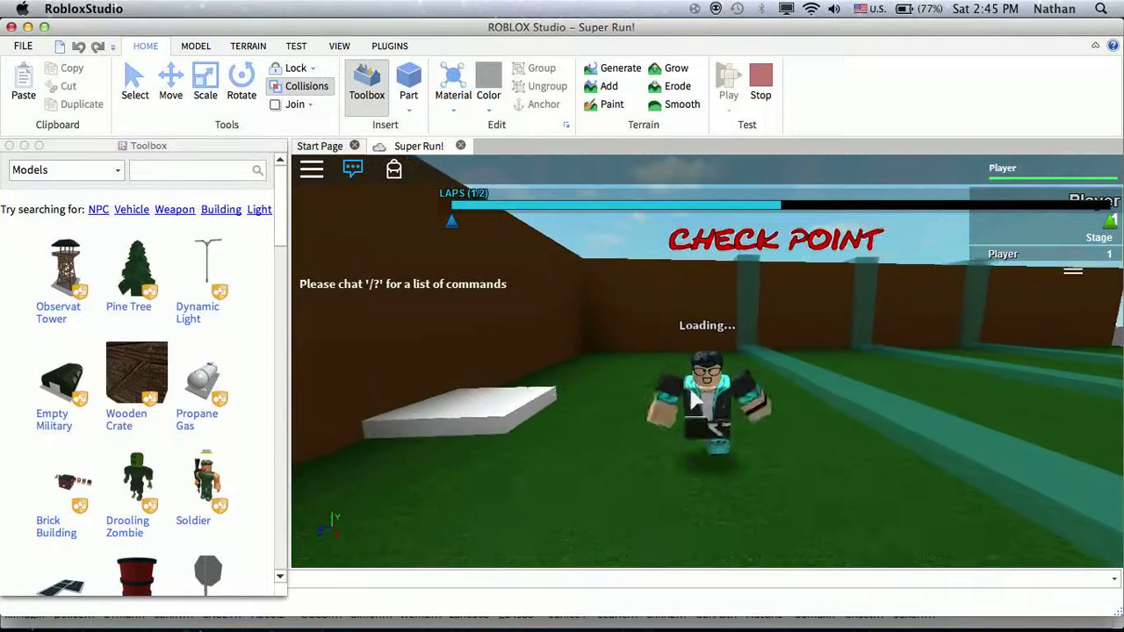
# - Run the character toward the teal translucent barriers and jump at them to test the running and jumping animations
pyautogui.press('d')
pyautogui.press('d')
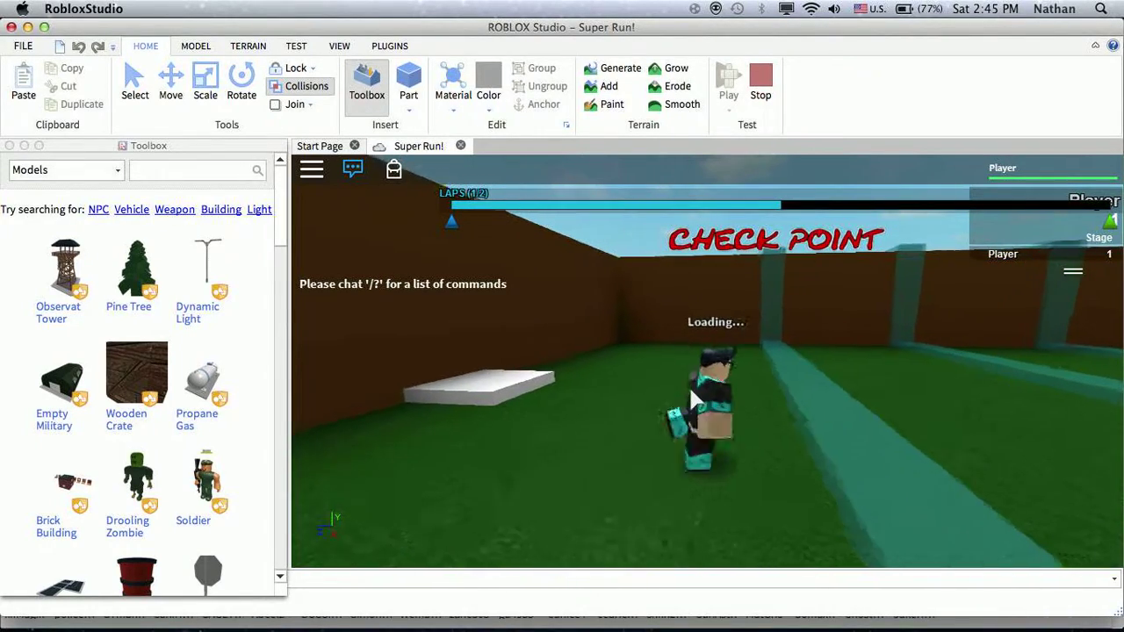
pyautogui.press('d')
pyautogui.press('space')
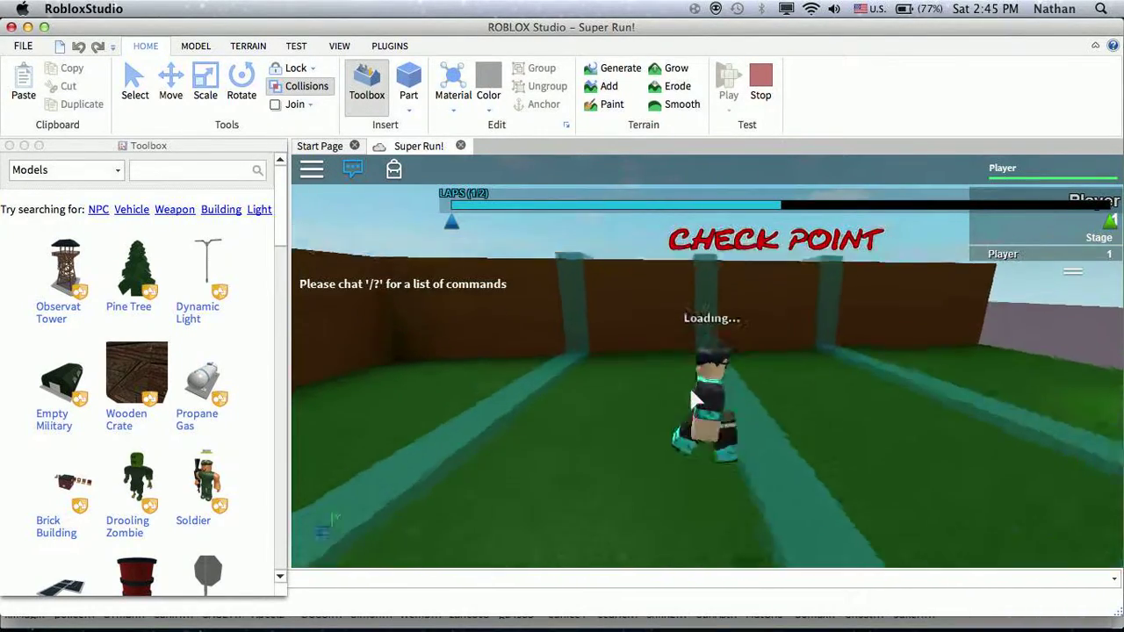
pyautogui.press('d')
pyautogui.press('space')
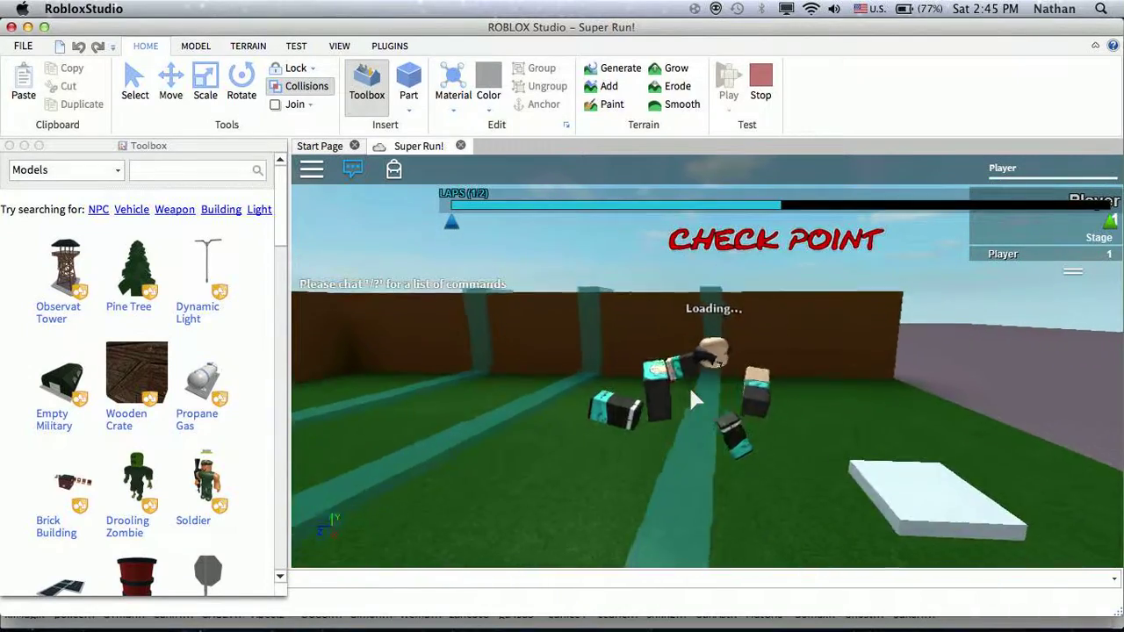